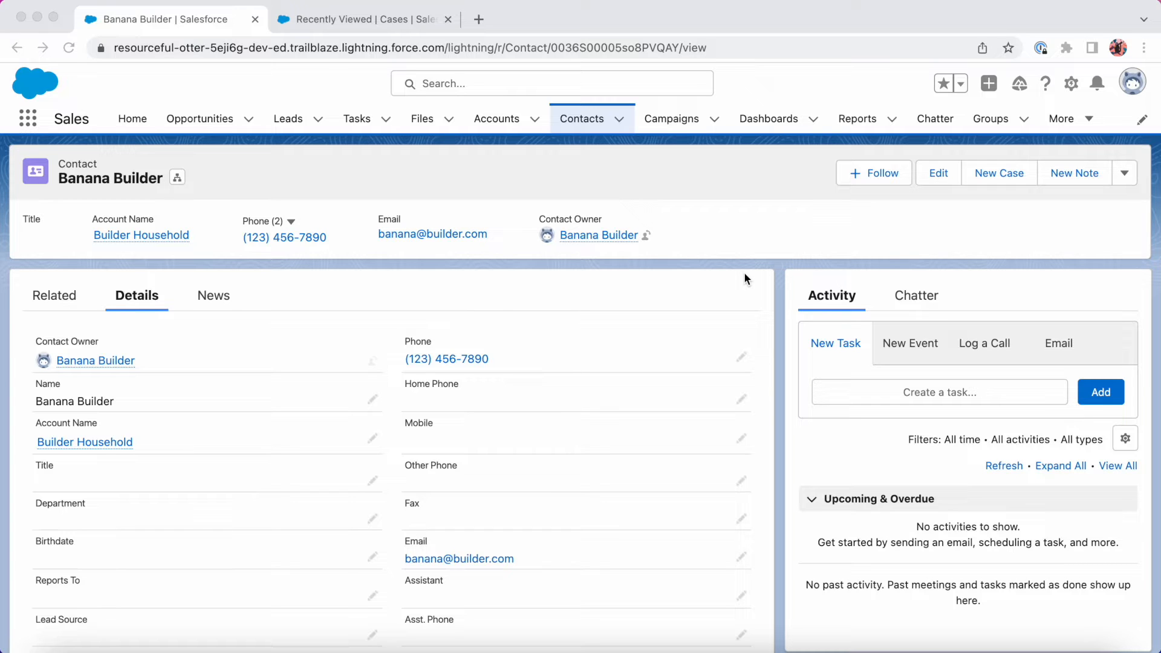
Show the Recently Viewed Cases list, which currently holds 0 items.
click(364, 18)
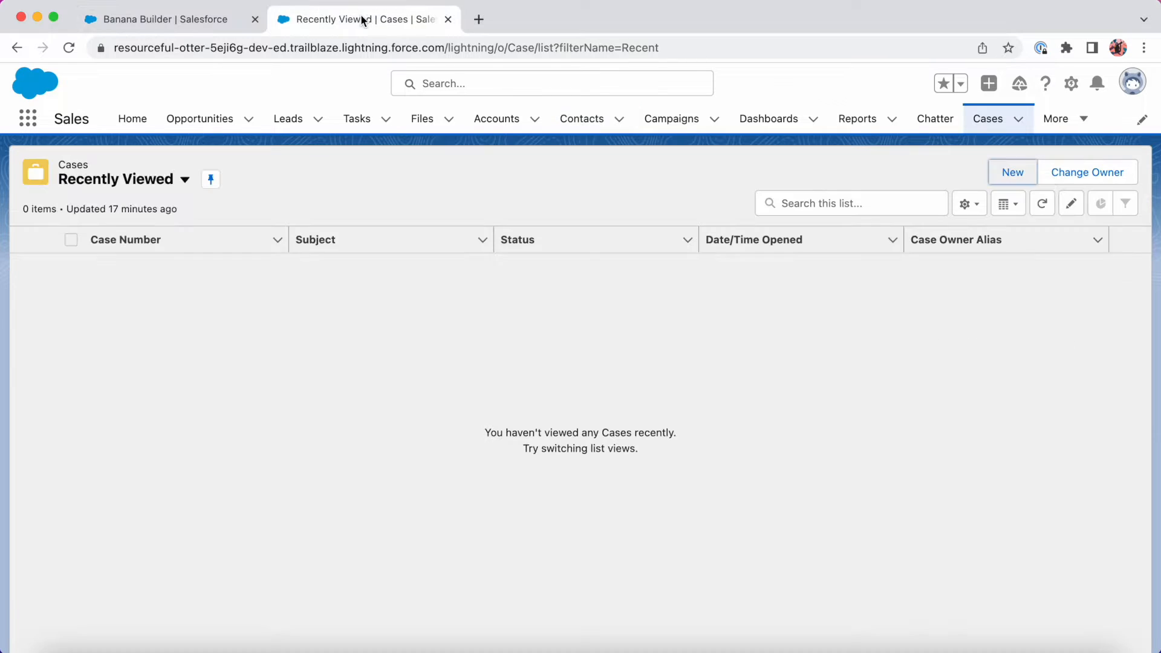
click(1012, 172)
scroll(549, 351, down, 10)
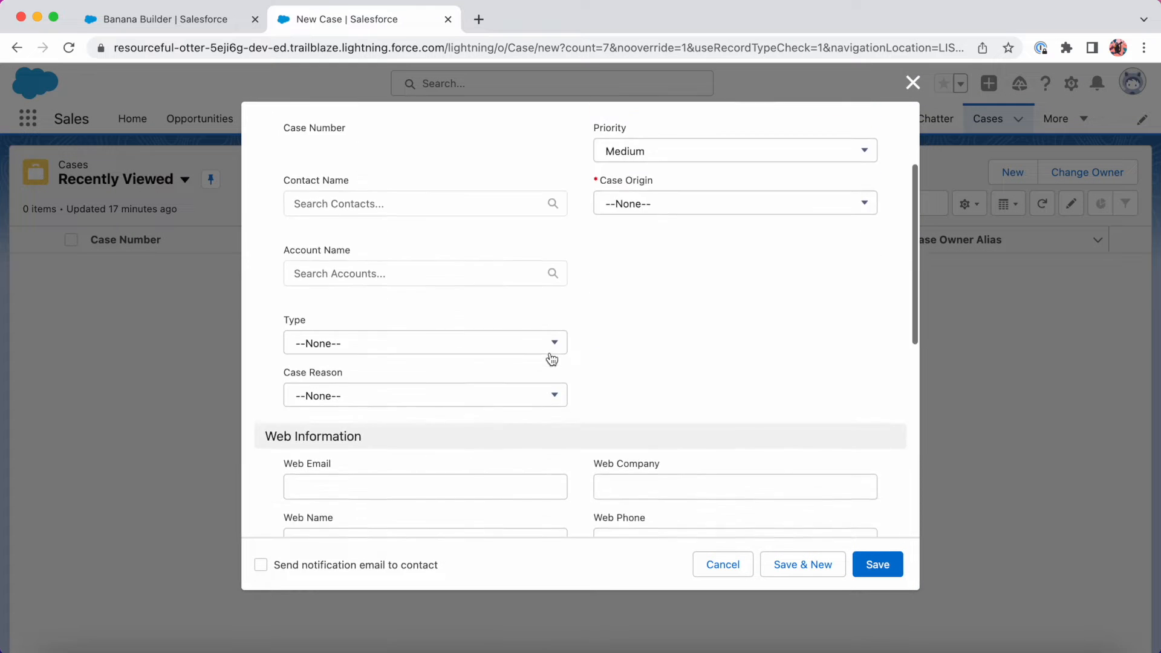
scroll(550, 353, down, 1)
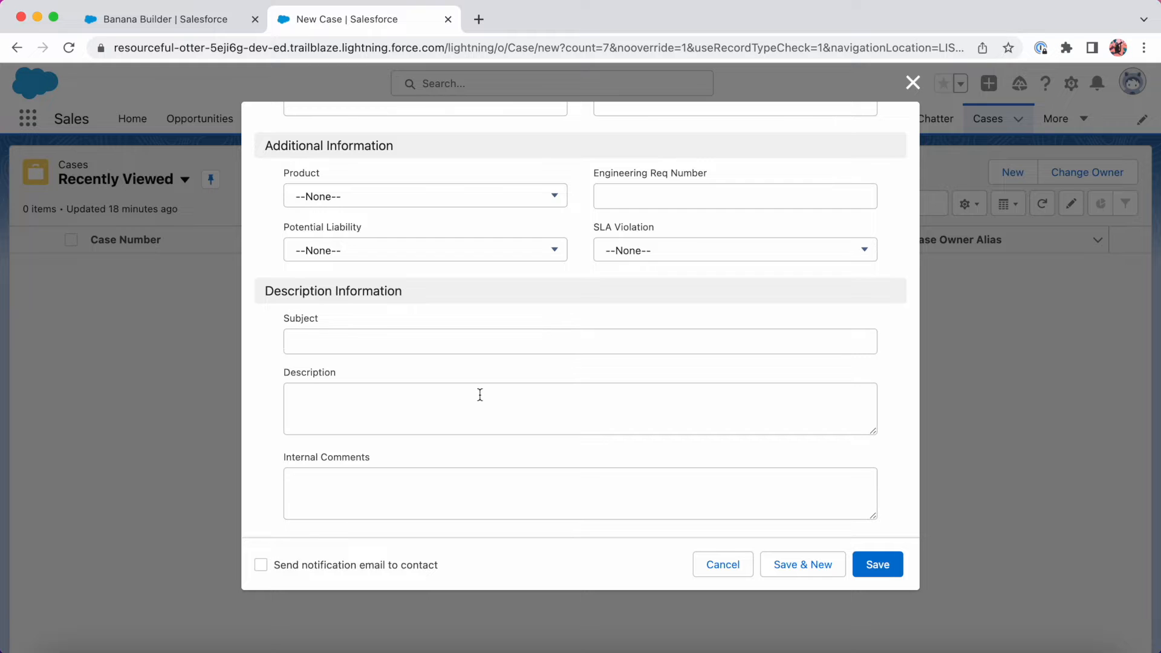
scroll(480, 395, up, 10)
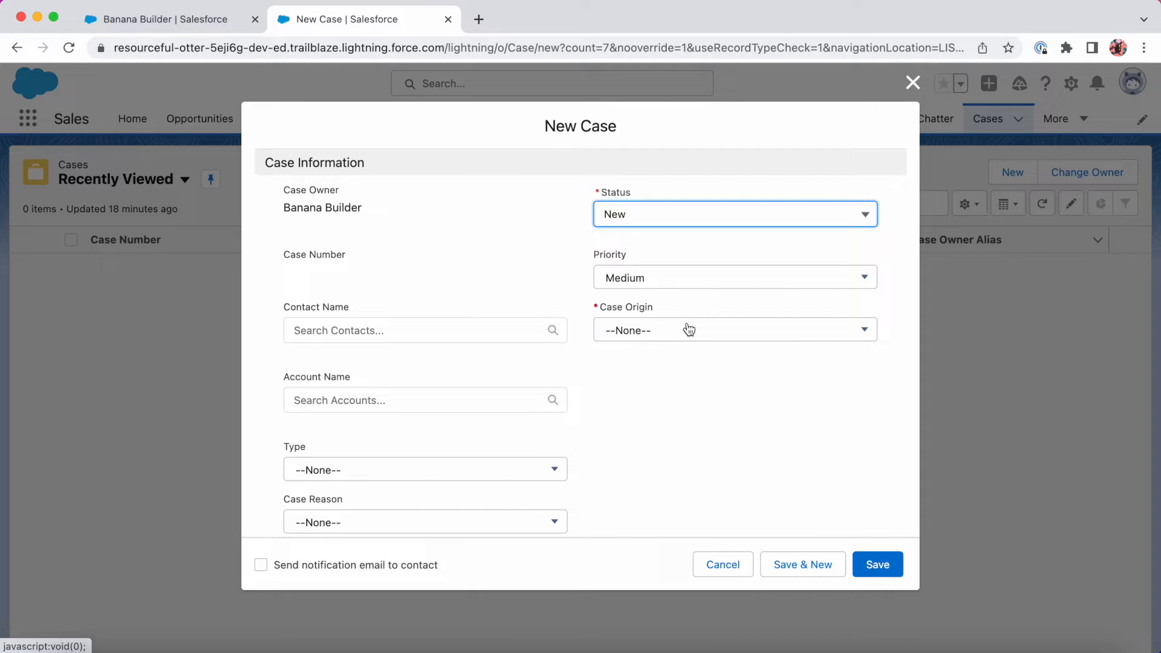
scroll(649, 321, up, 1)
scroll(648, 320, up, 1)
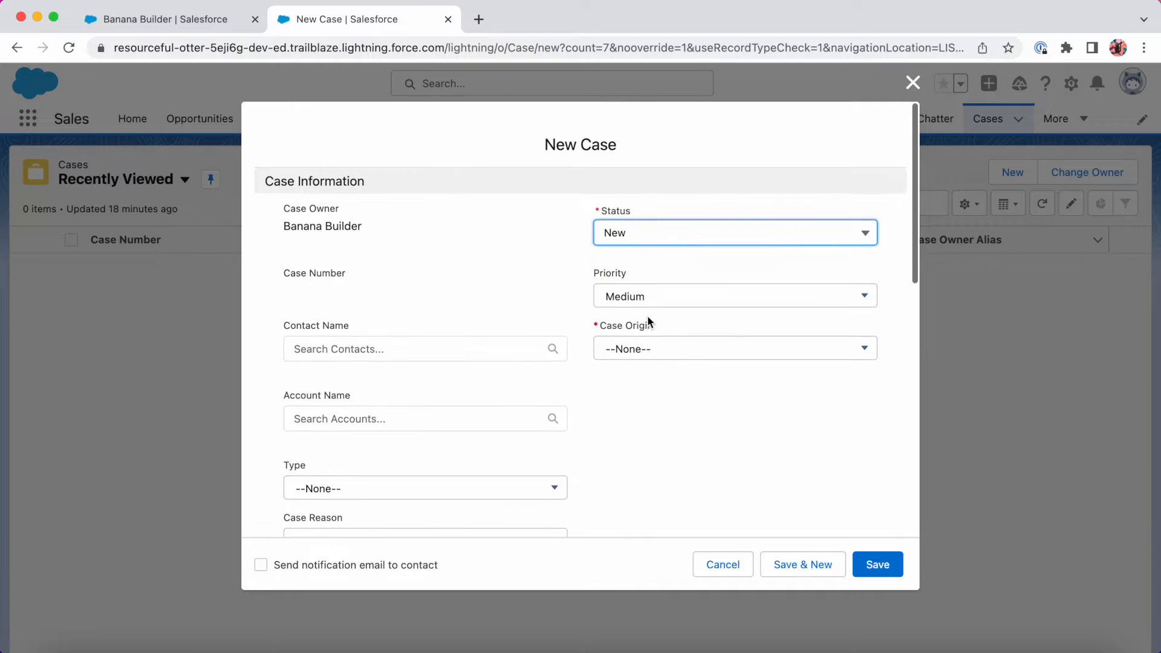
click(883, 569)
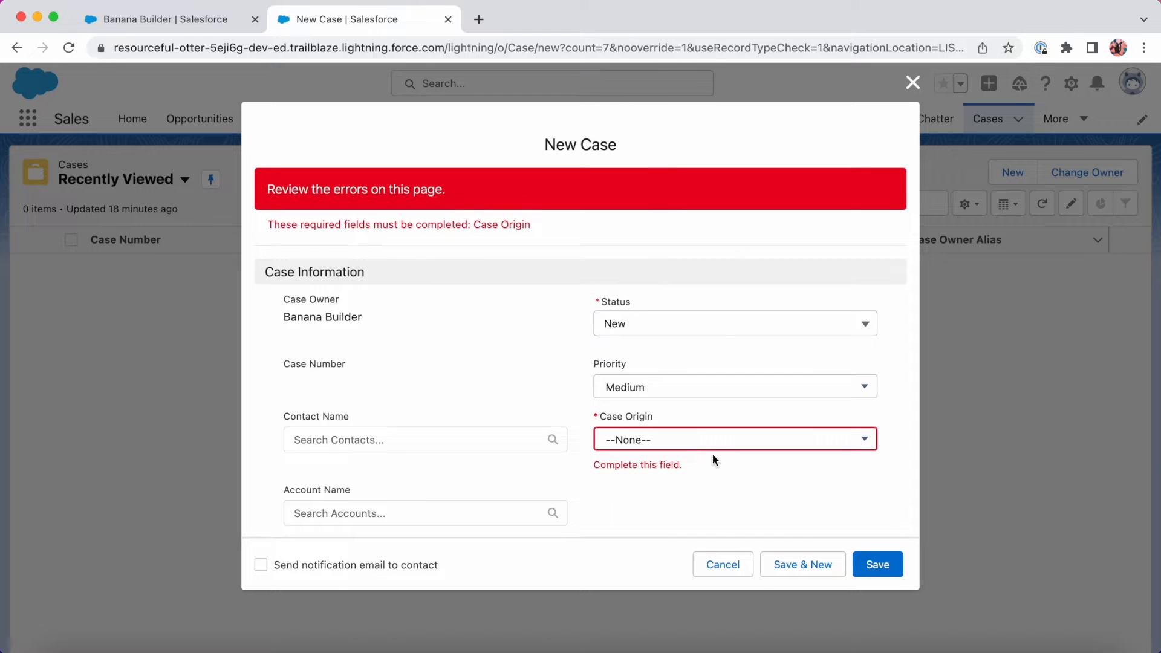
click(724, 564)
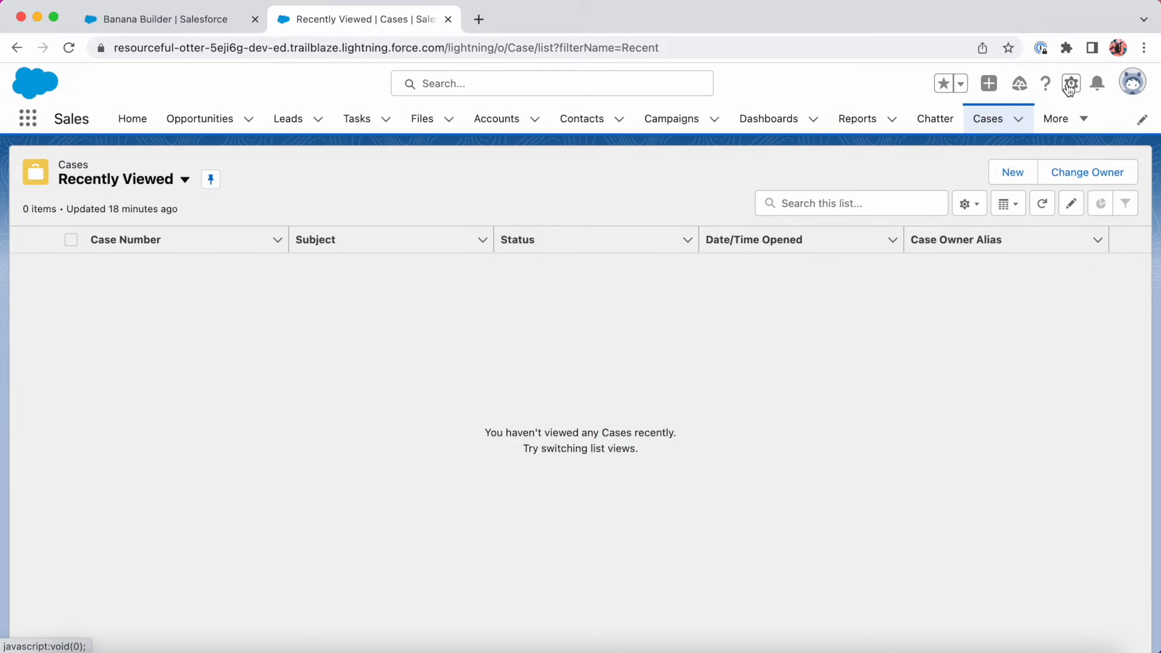
From Setup, find Flows via Quick Find 'flows' and create a new Screen Flow.
click(1071, 83)
click(1005, 128)
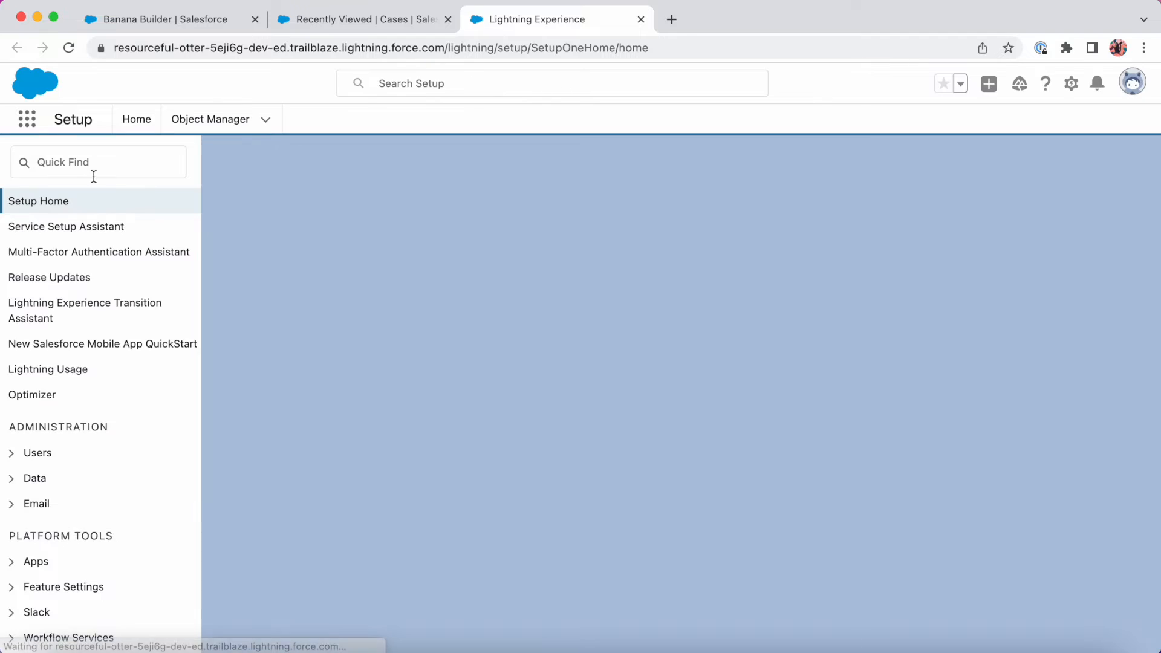
text(flows)
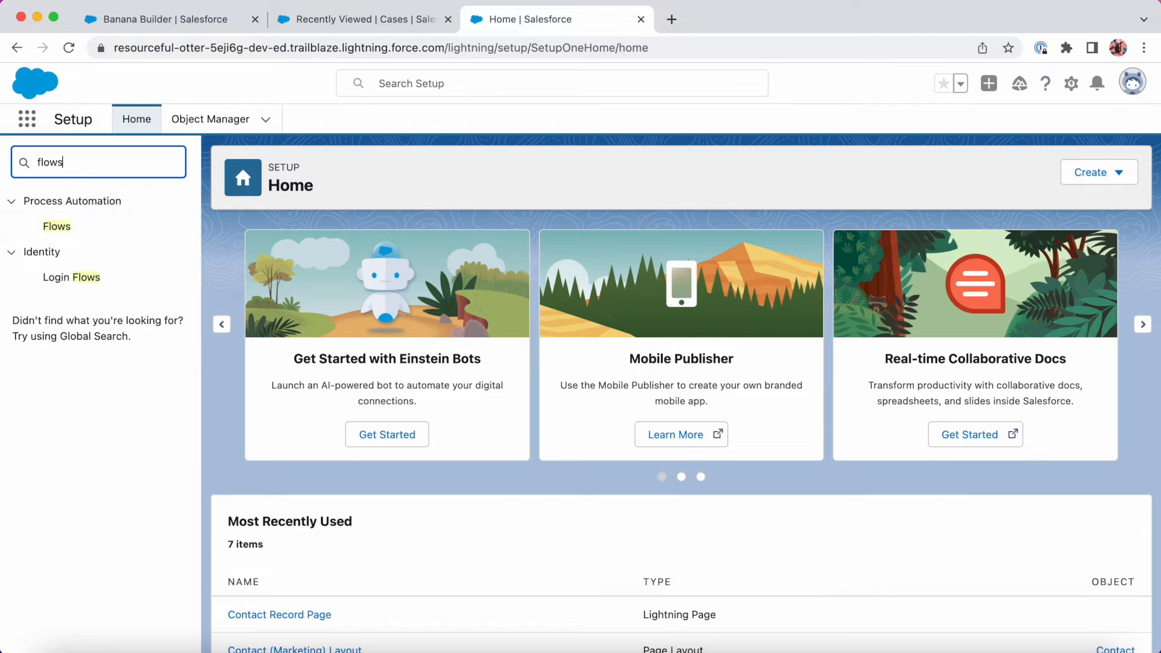
click(72, 229)
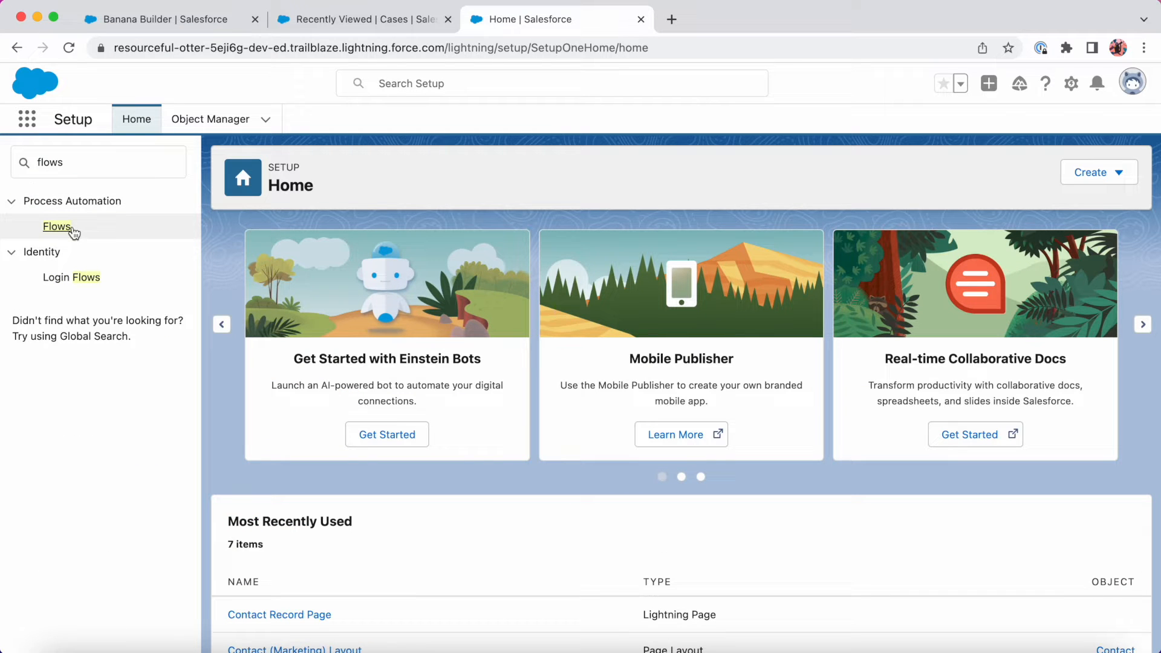
click(67, 231)
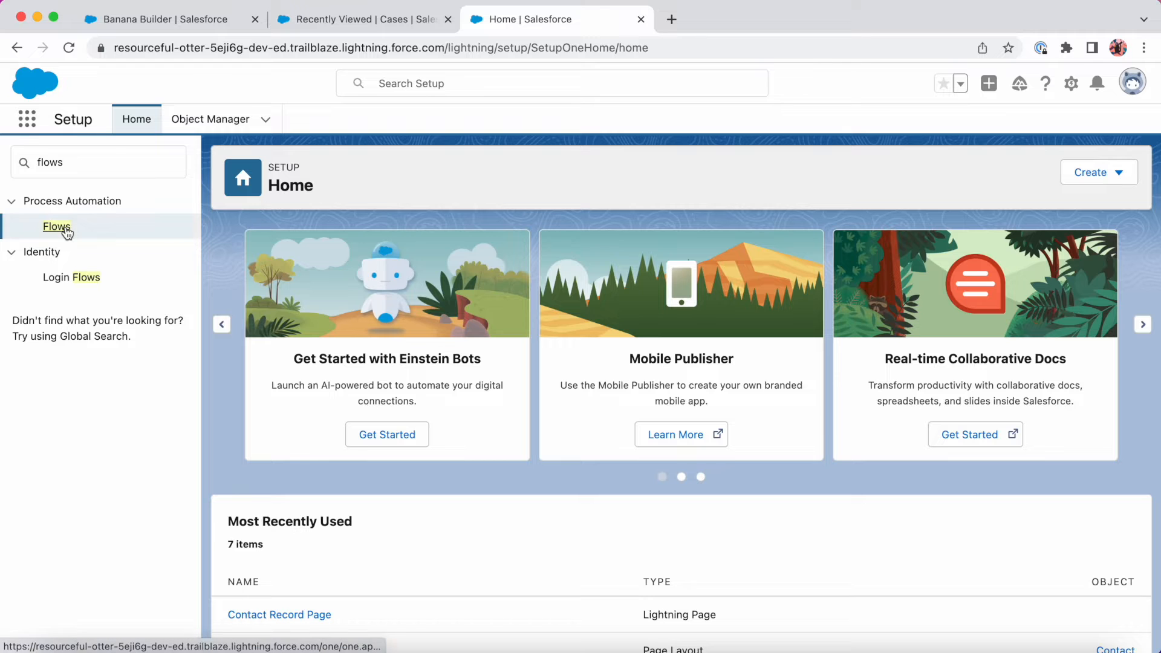
click(1109, 181)
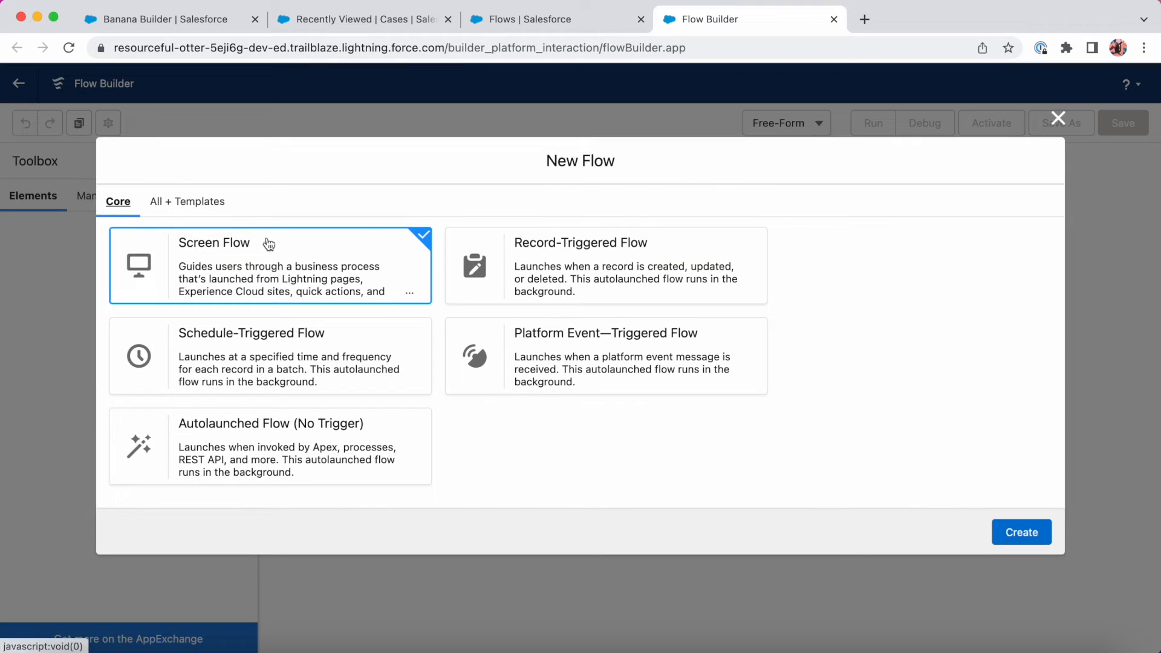
click(1014, 534)
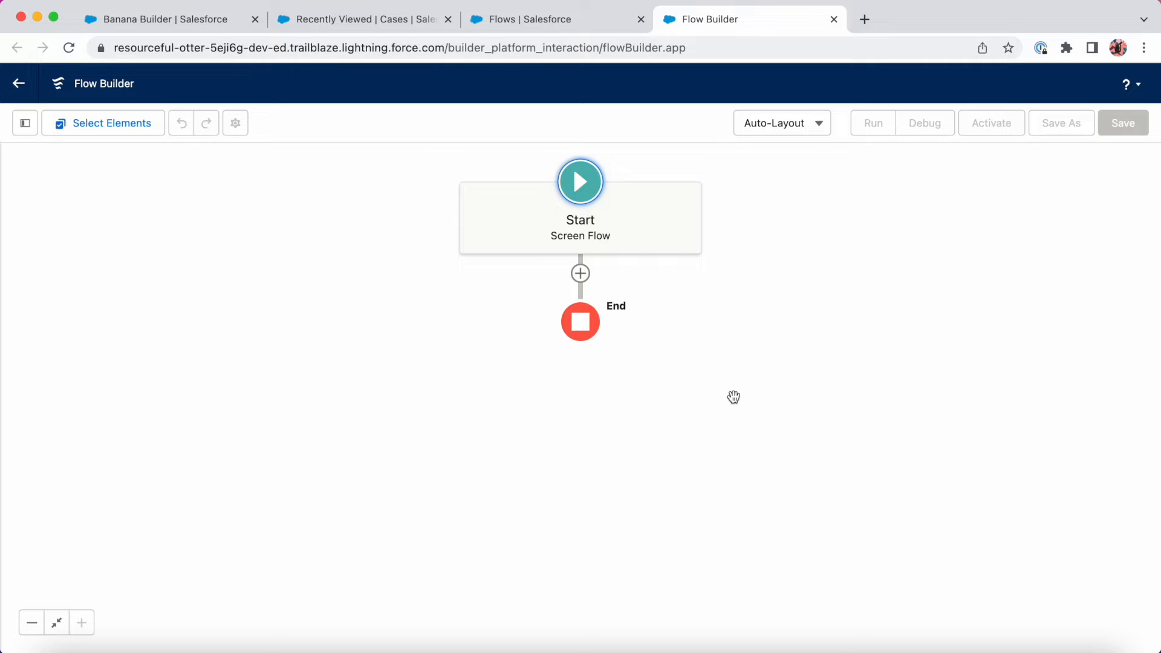
click(179, 24)
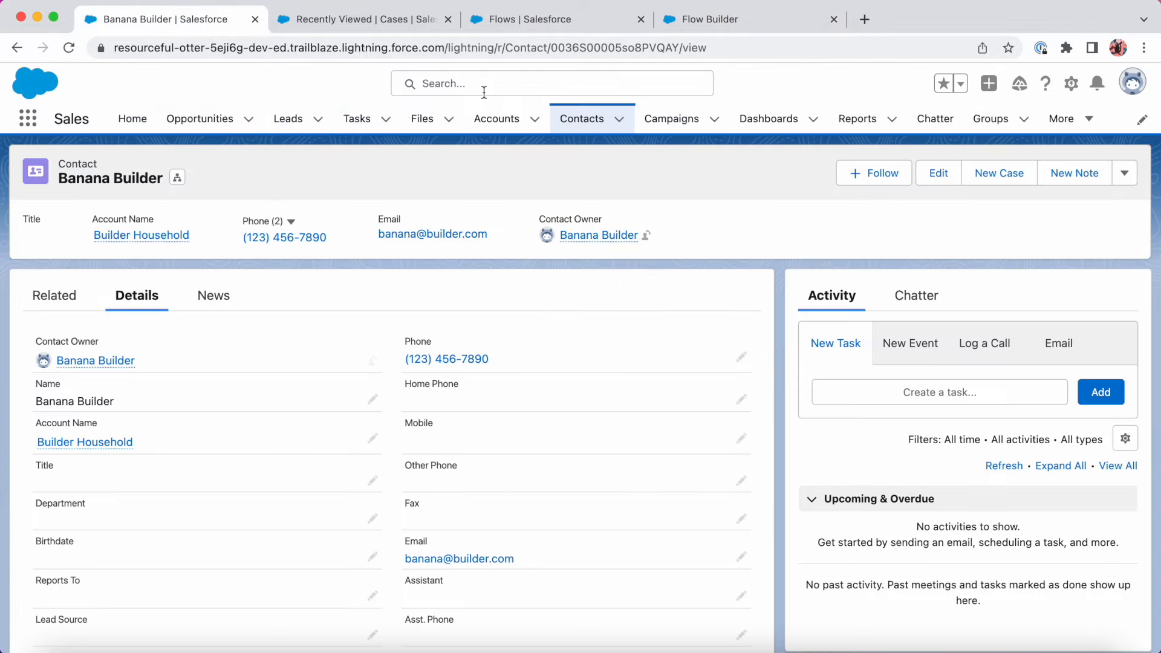
double_click(653, 48)
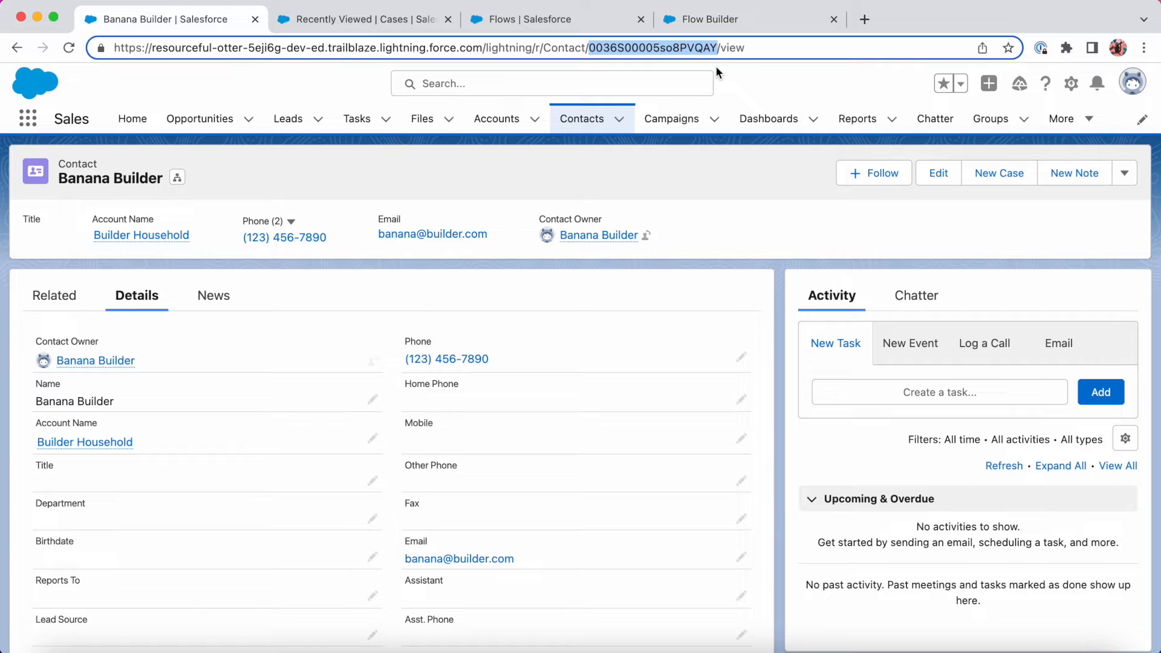
click(362, 19)
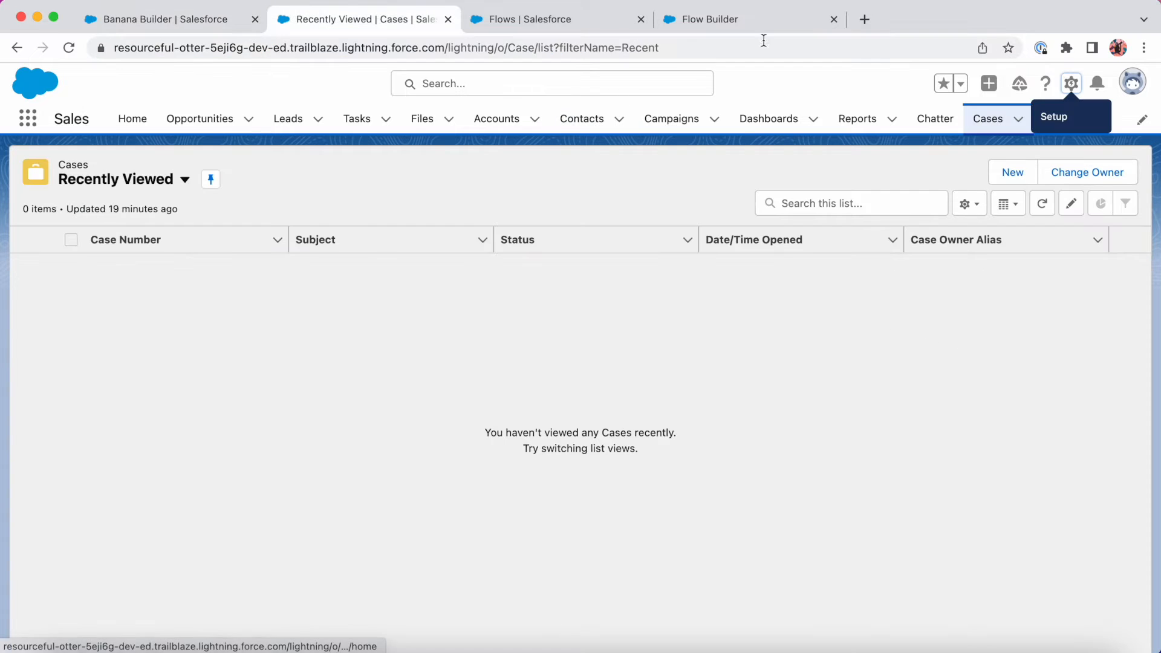
click(1013, 174)
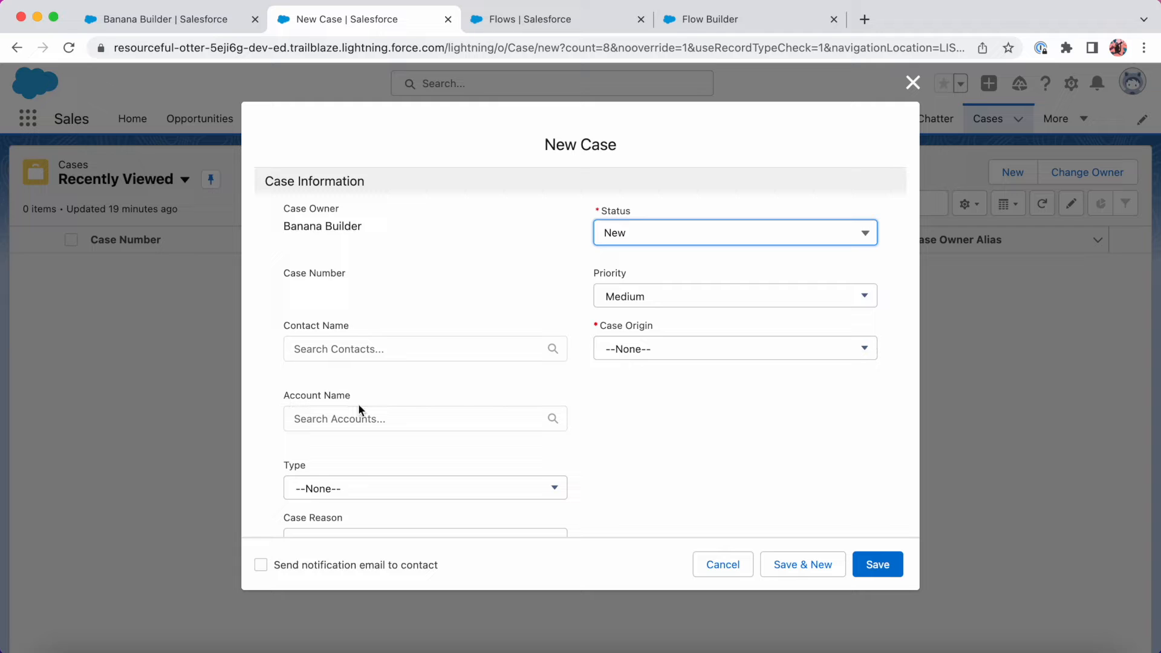
click(732, 566)
click(729, 24)
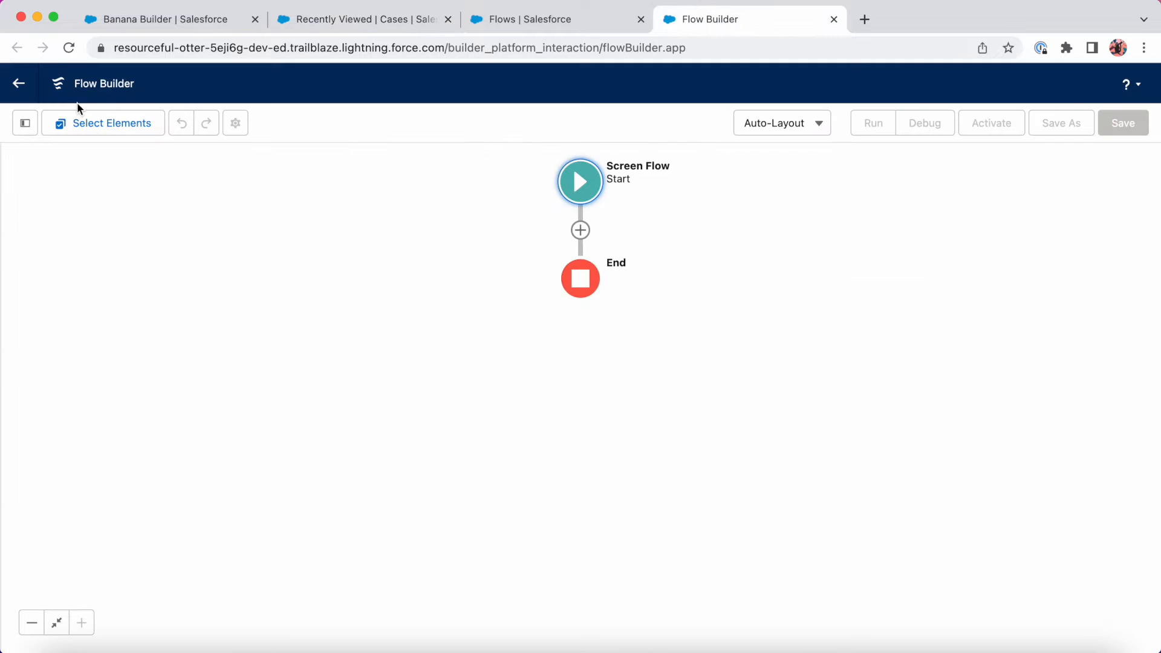
Create Text variable recordId, available for input, described 'Contact Id to pass into the flow'.
click(25, 124)
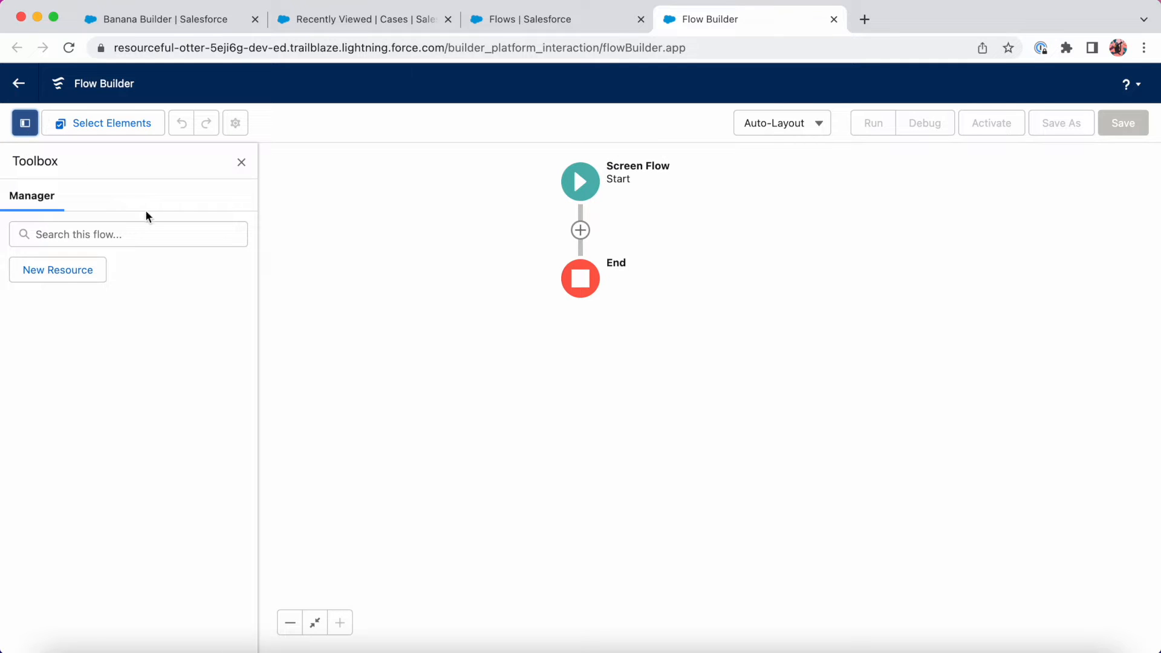
click(61, 272)
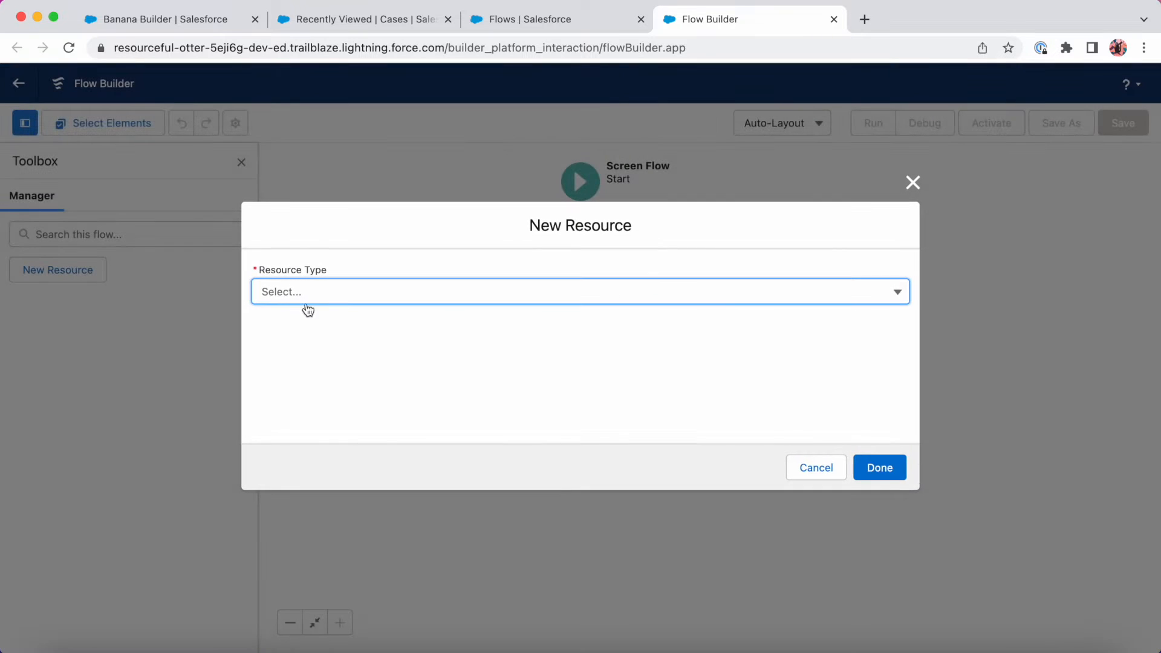
click(346, 300)
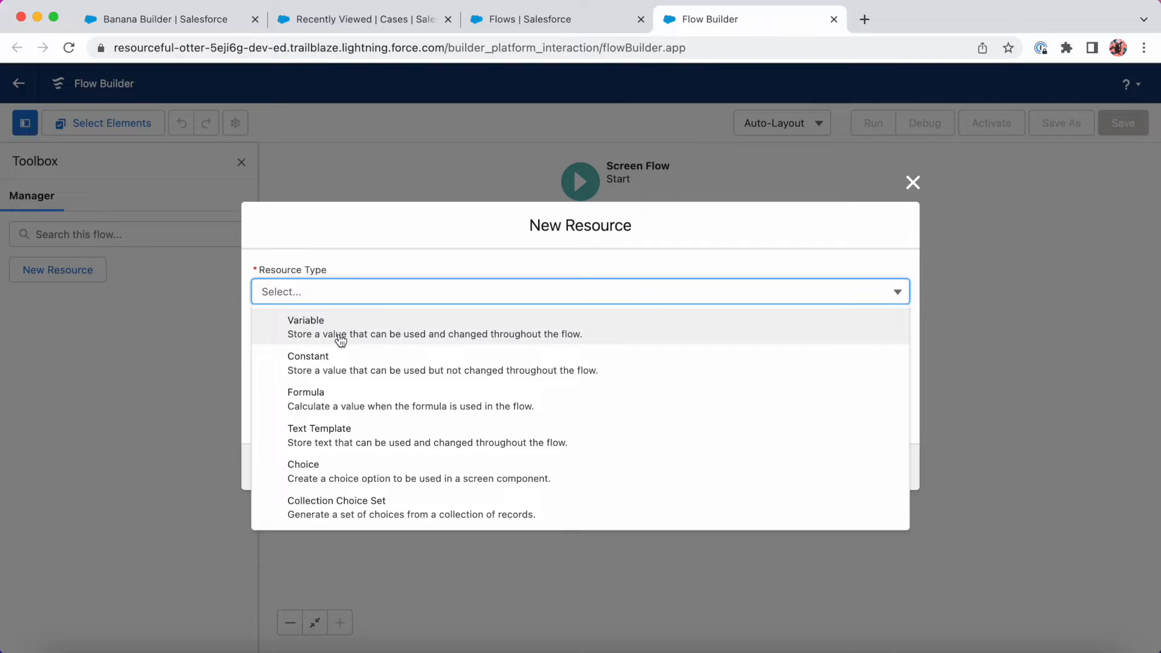
click(340, 334)
click(353, 327)
text(recordId)
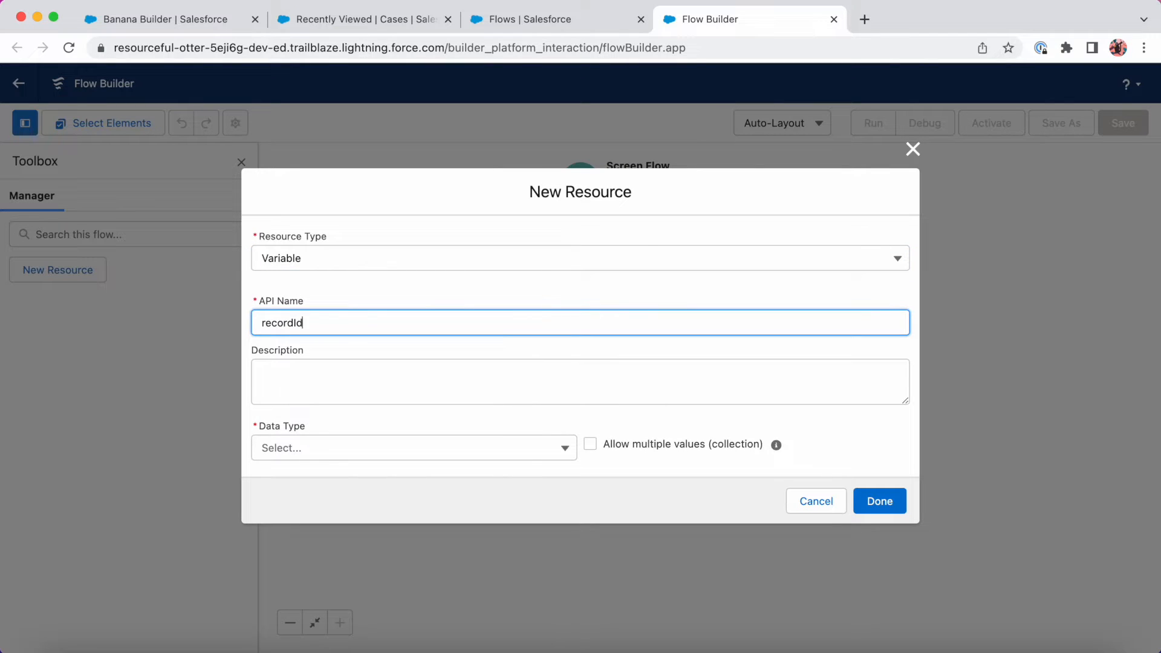
key(Tab)
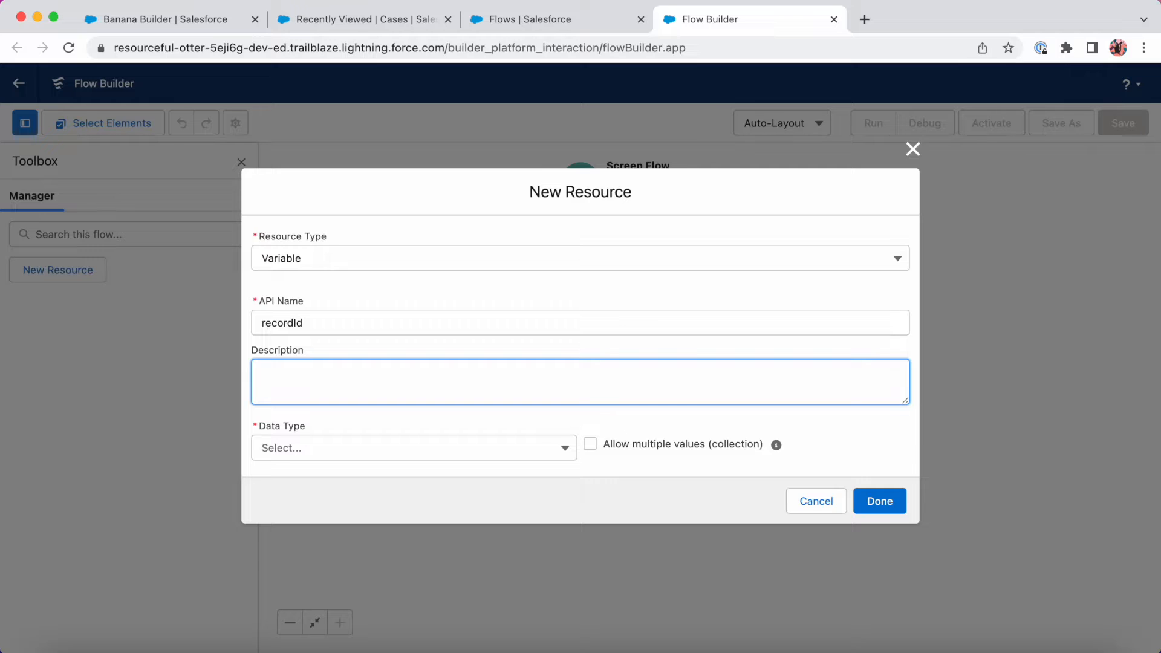
text(Contact Id to pass into the flow)
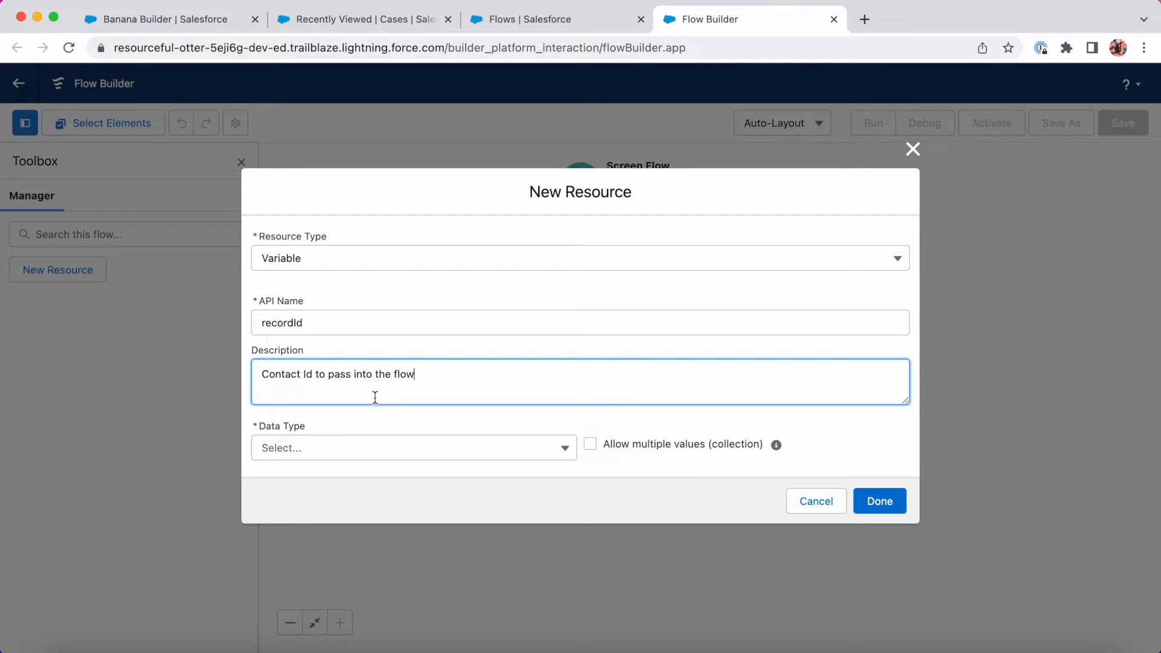
click(314, 447)
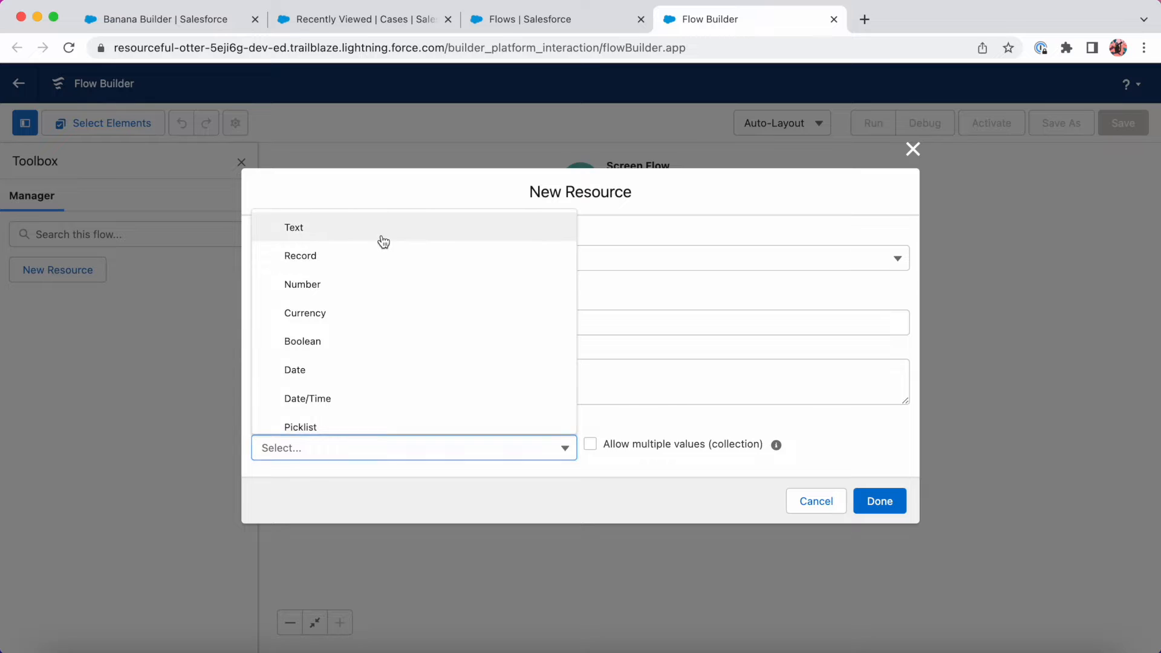
click(383, 236)
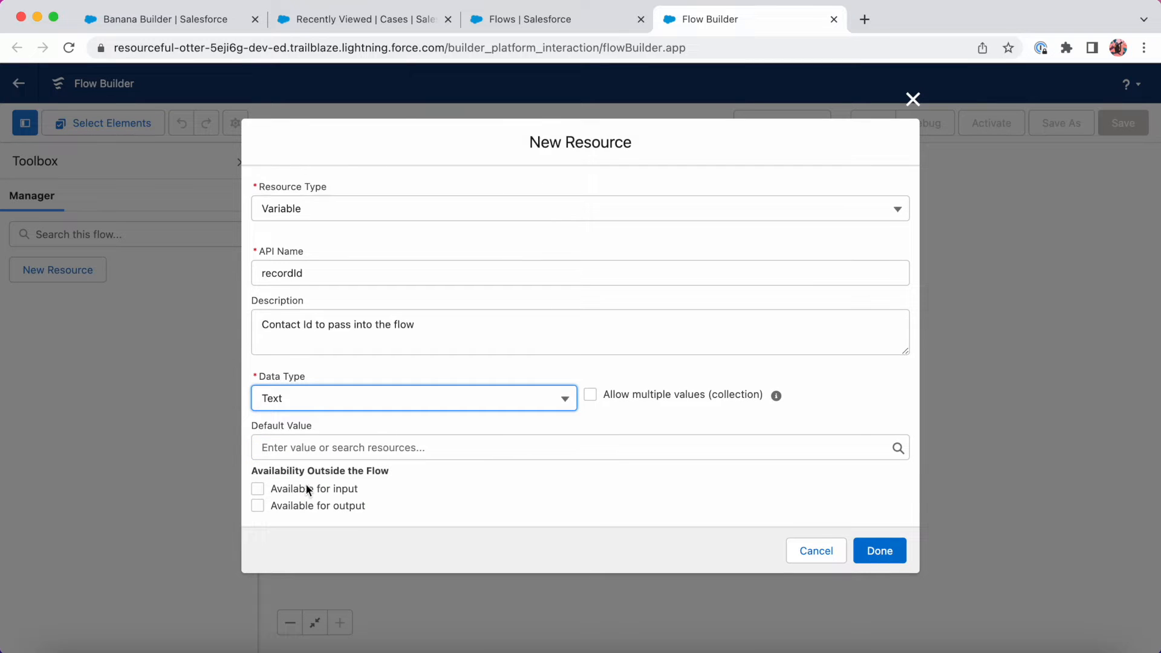
click(258, 490)
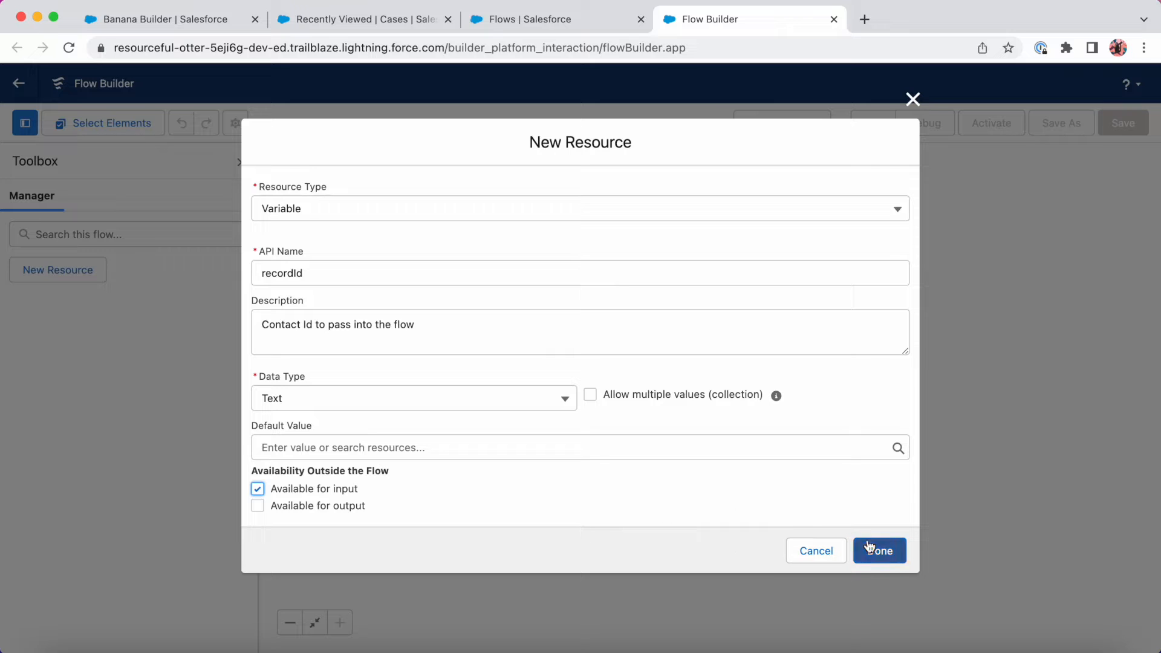
click(894, 552)
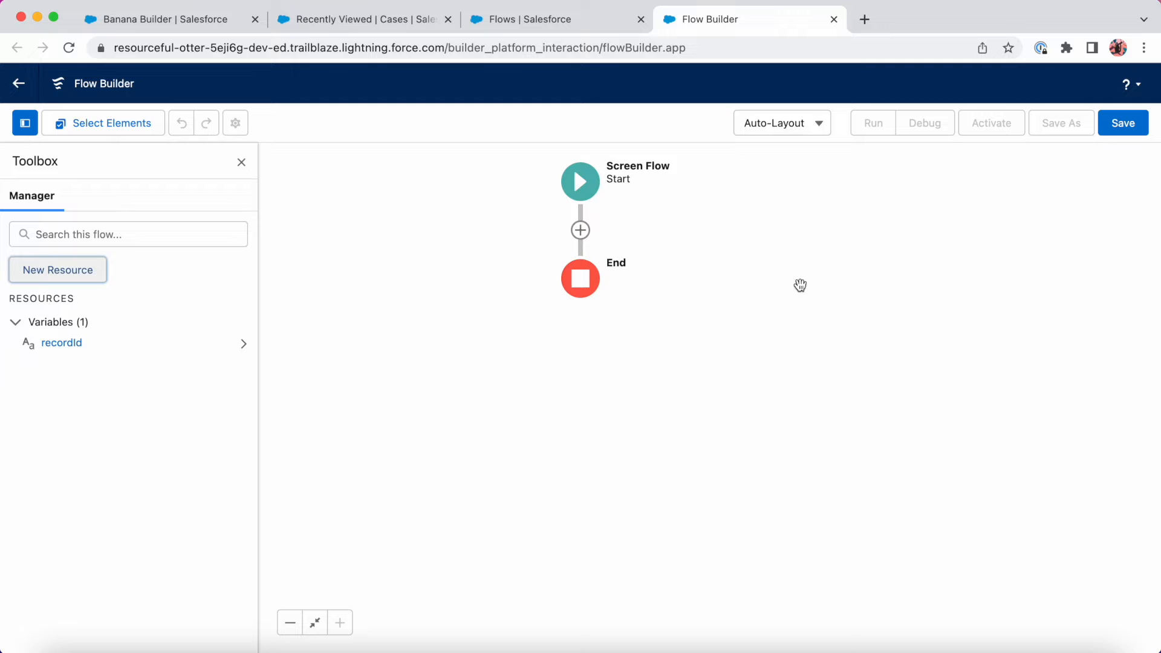
Add a Get Records element labelled Get Contact, described 'Gets Contact from record Id'.
click(581, 230)
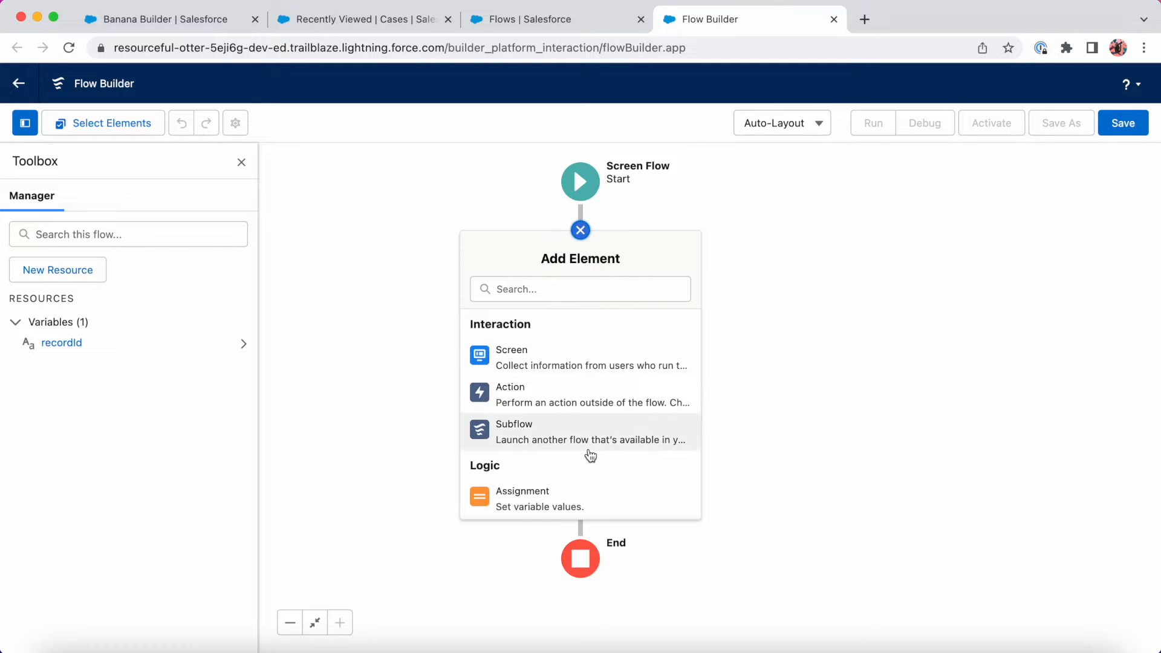
scroll(591, 456, down, 5)
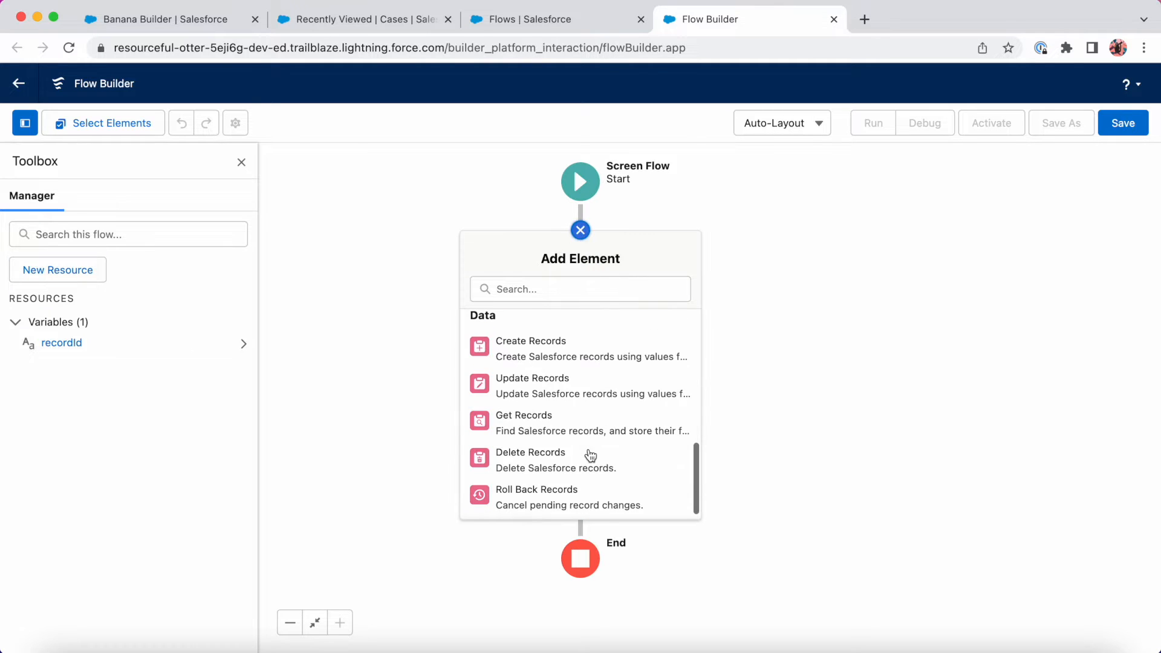
click(547, 426)
text(Get Accou)
key(BackSpace)
key(BackSpace)
key(BackSpace)
key(BackSpace)
key(BackSpace)
text(Contact)
key(Tab)
key(Tab)
text(Gets Contact from record)
key(BackSpace)
text(Id)
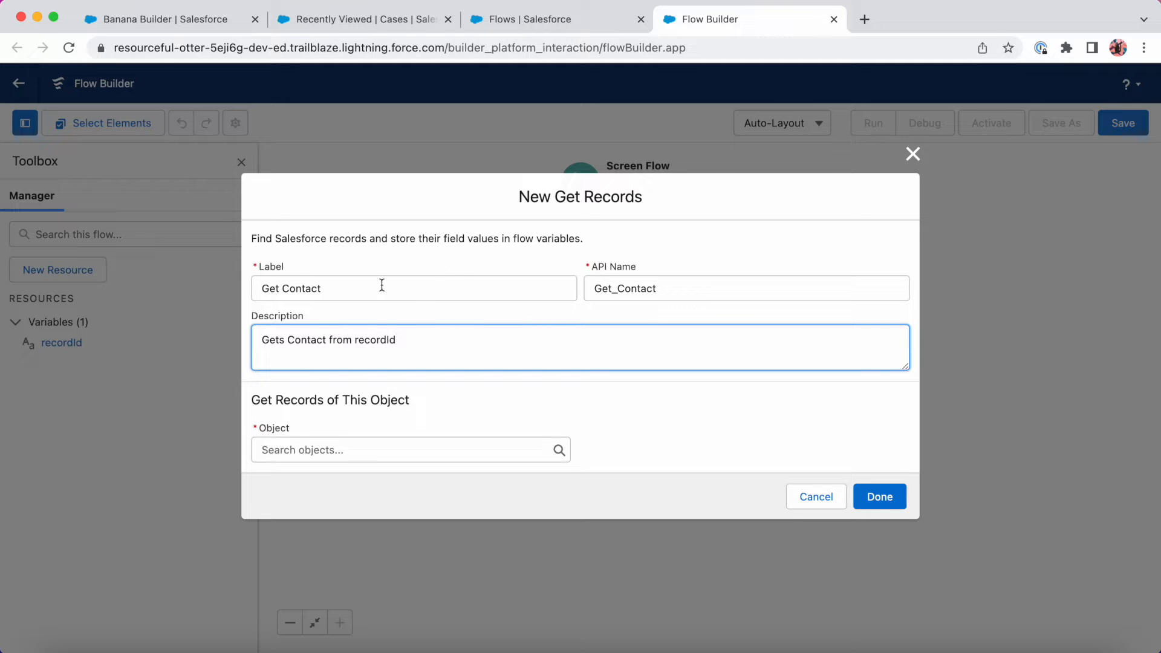
Set the object to Contact and filter on the Id field.
click(355, 448)
text(contact)
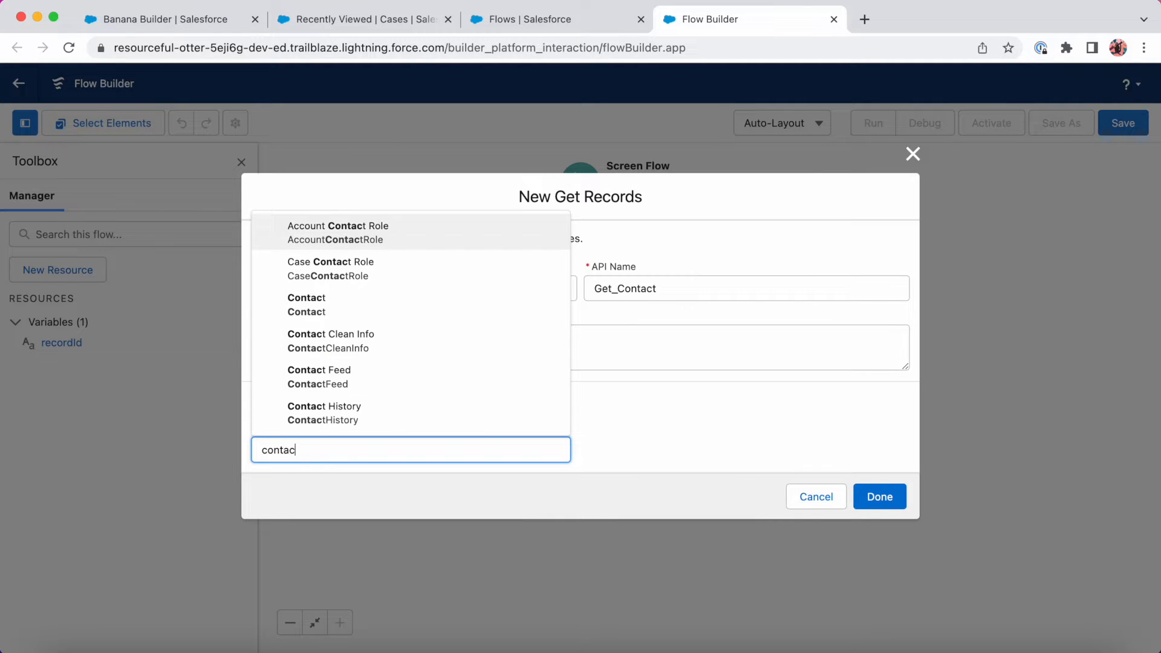
click(355, 321)
scroll(350, 385, down, 3)
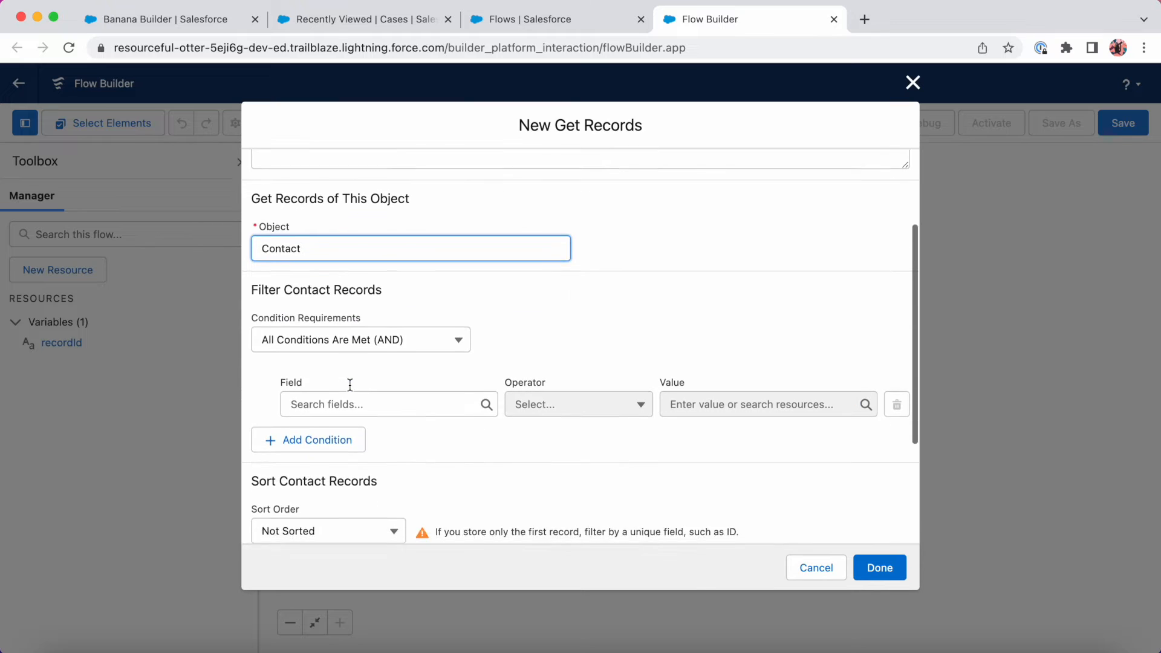
click(382, 368)
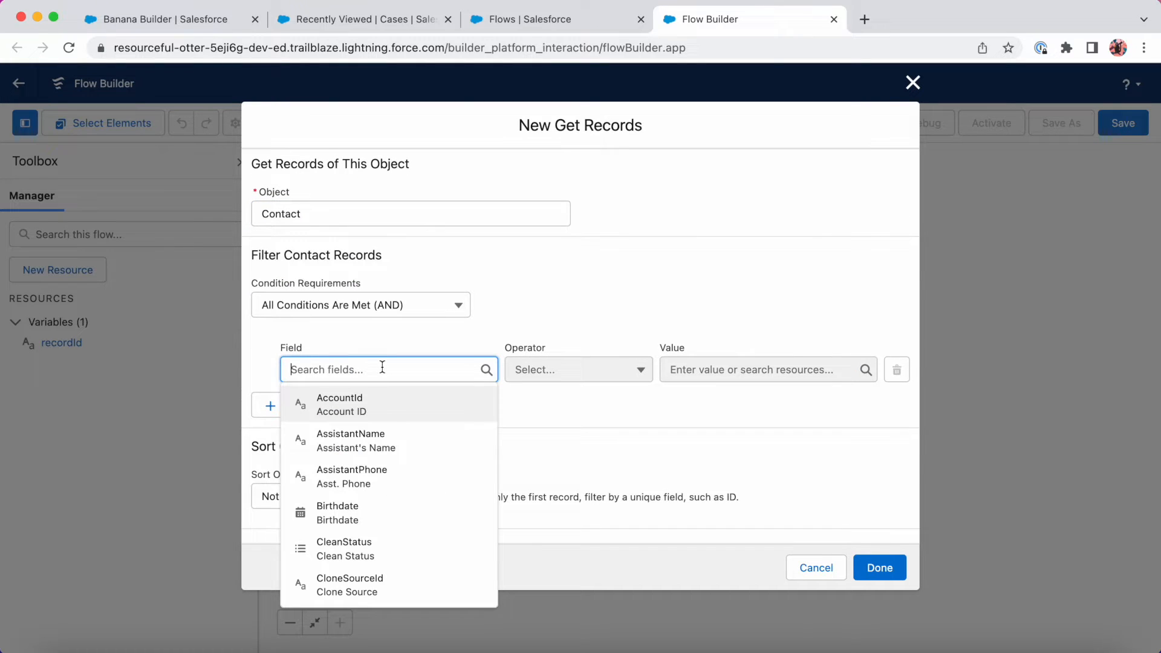
text(Id)
click(387, 513)
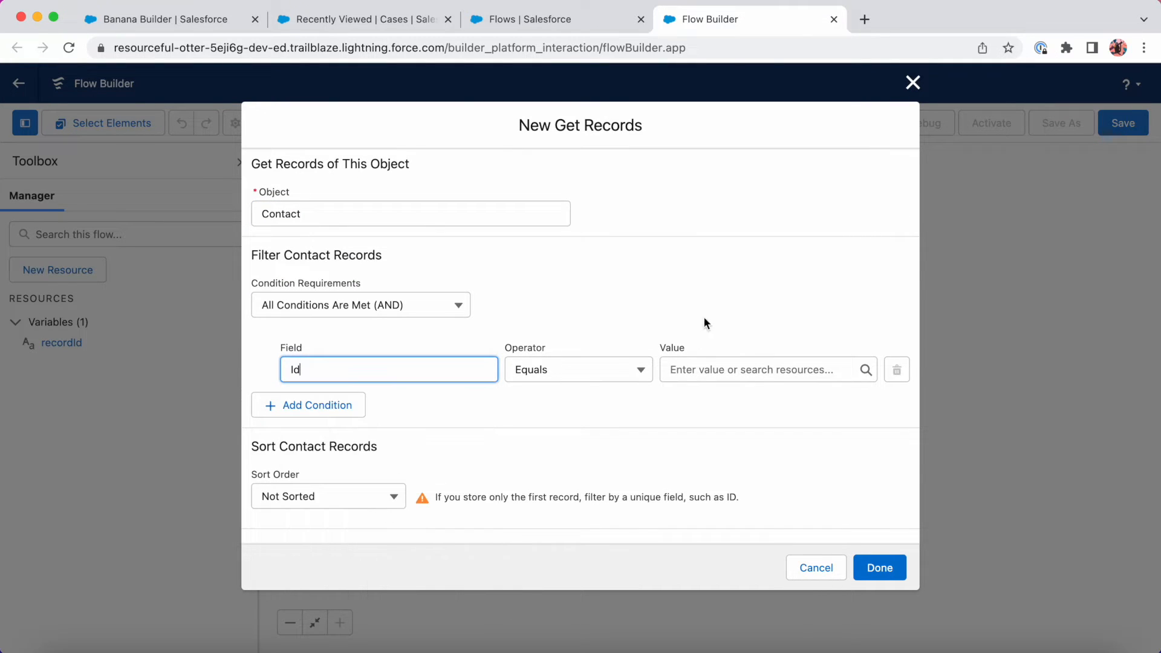
Match Id to {!recordId} and save the Get Contact element.
click(728, 363)
scroll(744, 438, down, 3)
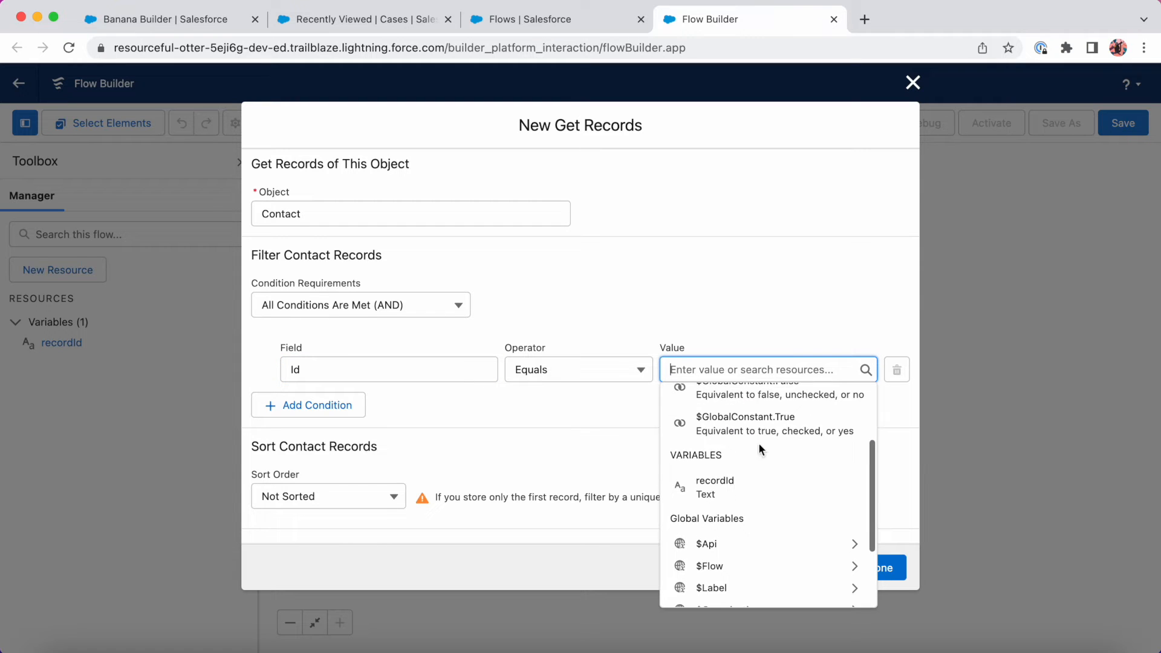
click(711, 490)
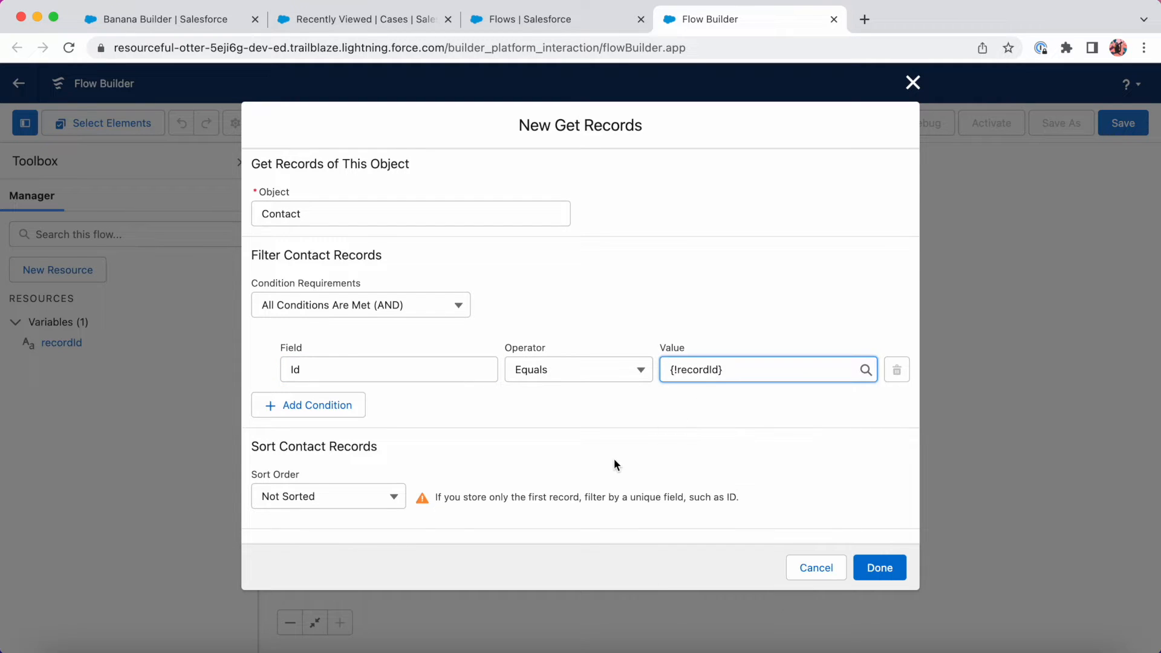
scroll(614, 465, down, 5)
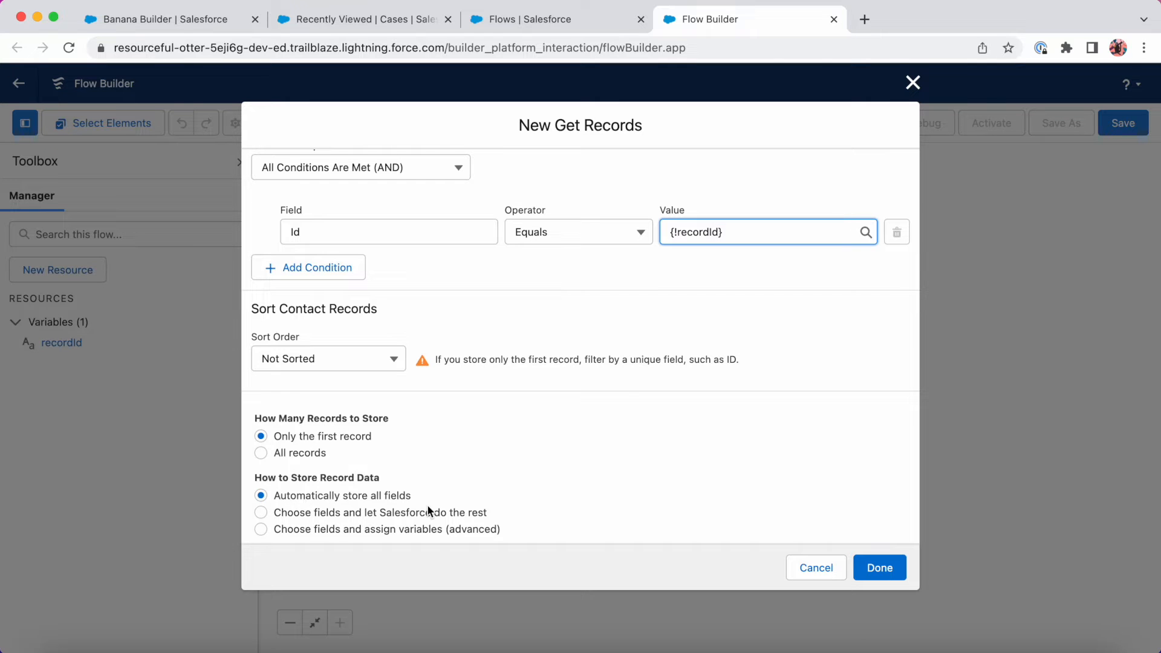
click(880, 567)
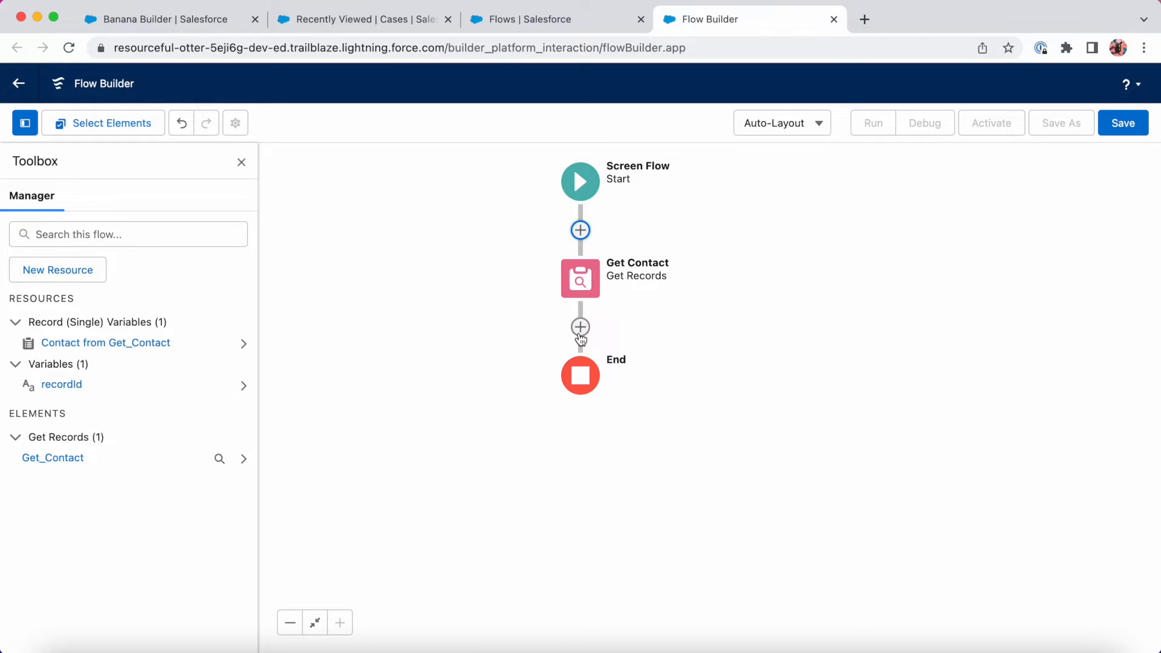
click(581, 330)
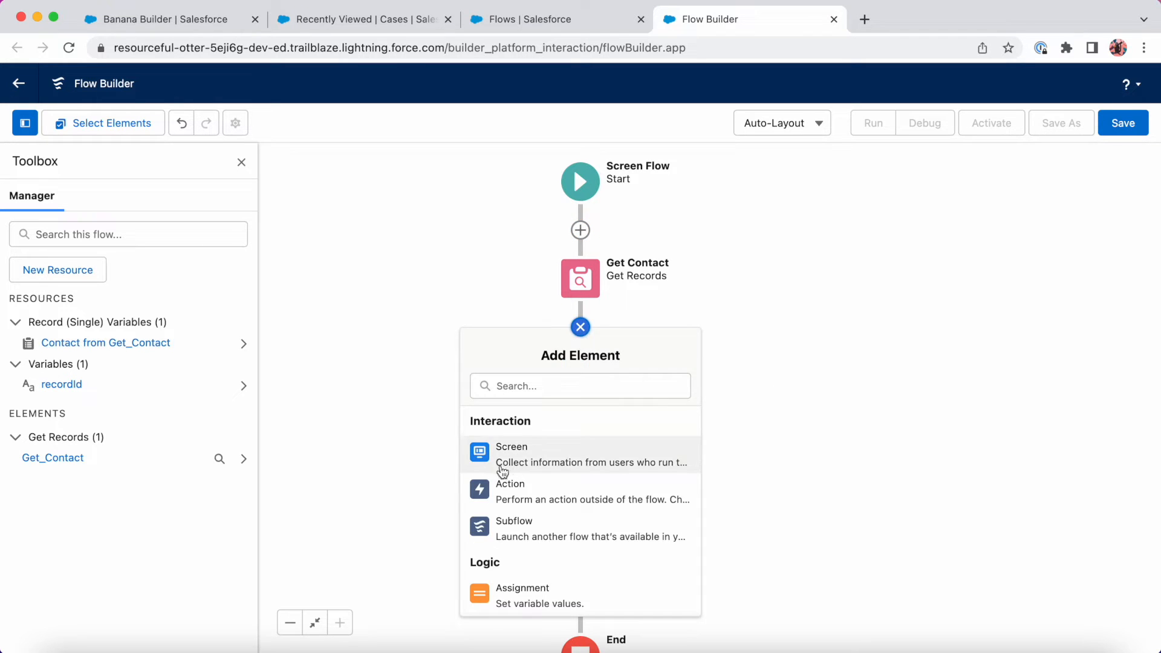
Add a screen labelled Create Case Screen, described 'Screen to create a new Case'.
click(519, 460)
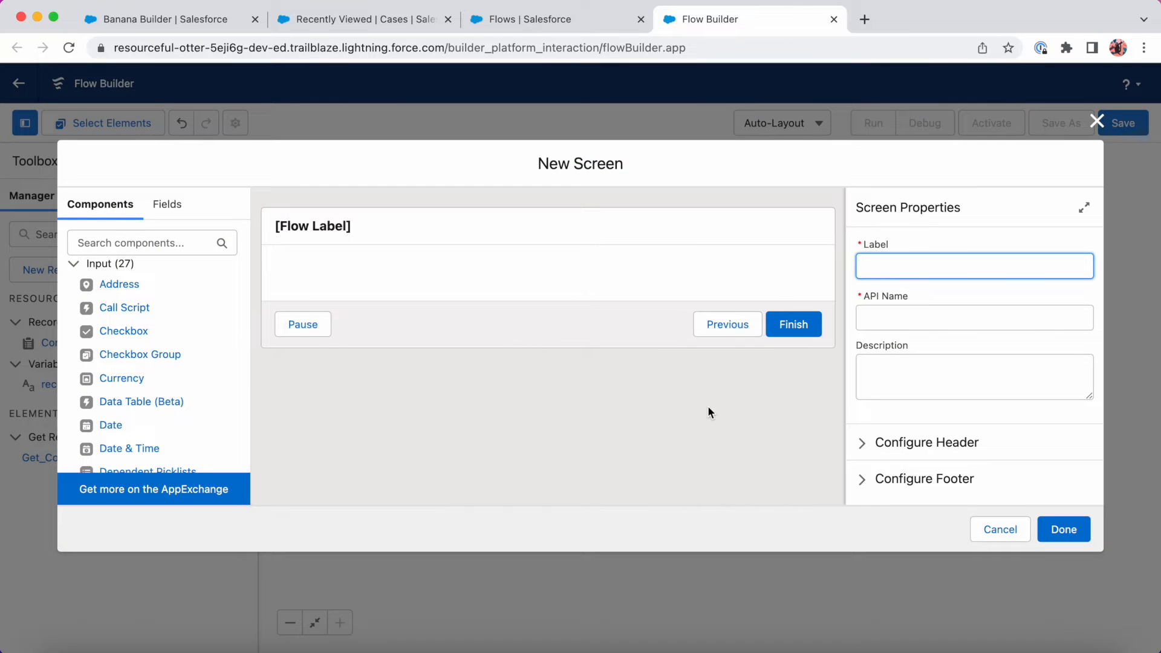
text(Create Case Screen)
key(Tab)
key(Tab)
text(Scre)
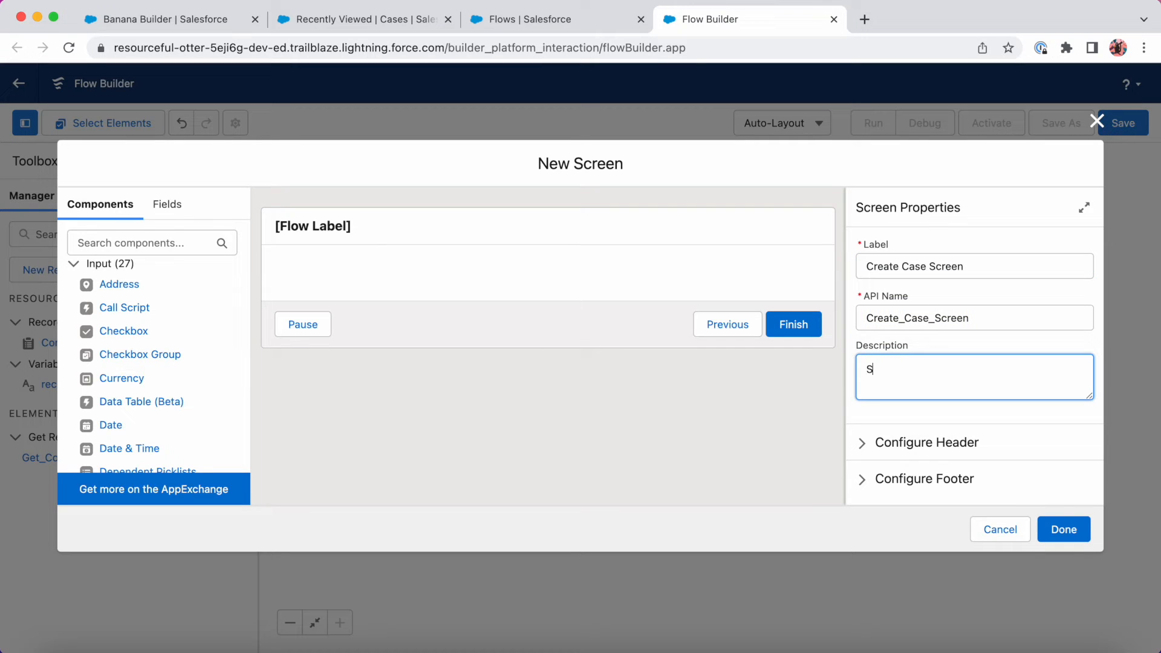
text(en to create a new Case)
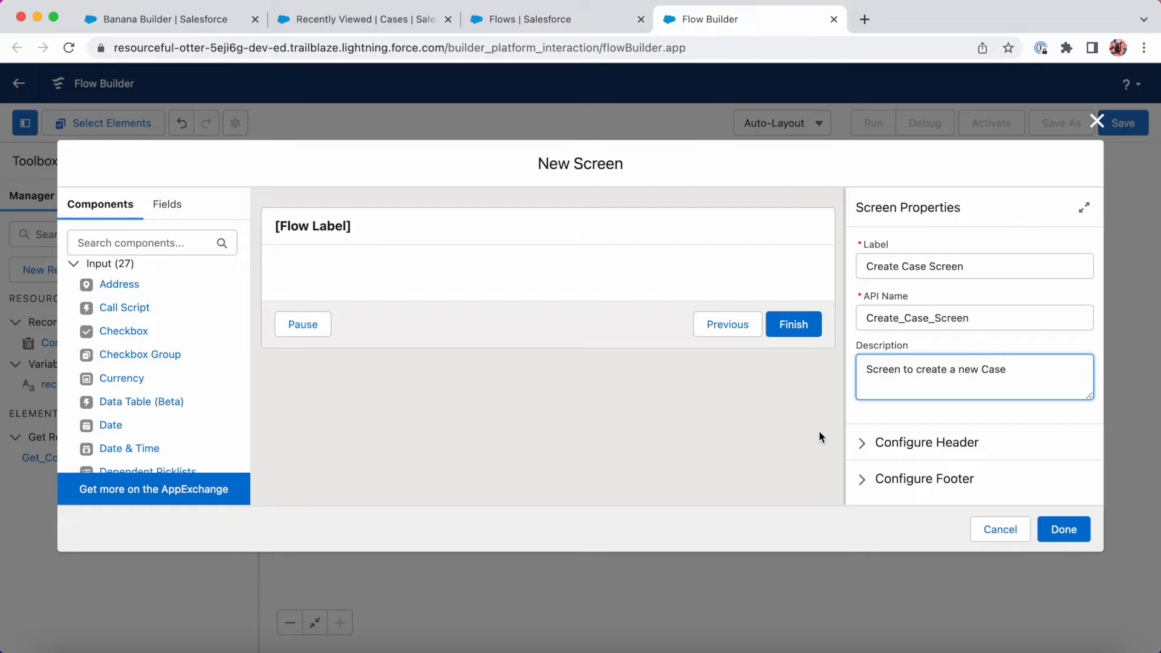
Turn off Show Header, leaving the screen footer enabled.
click(871, 443)
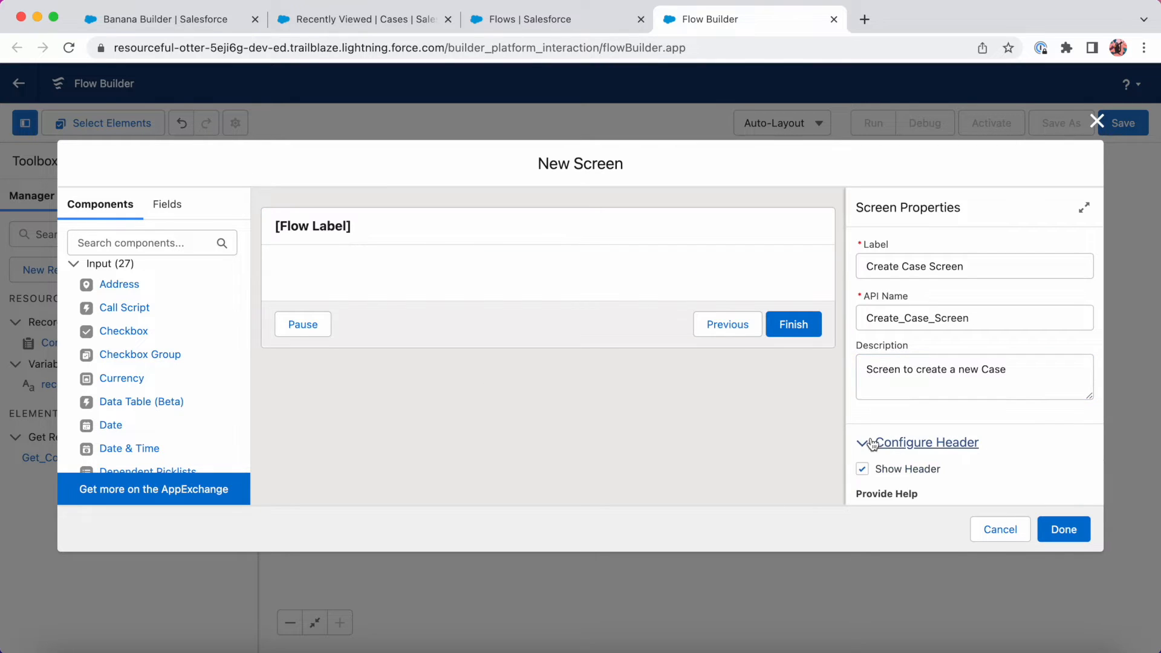
click(863, 470)
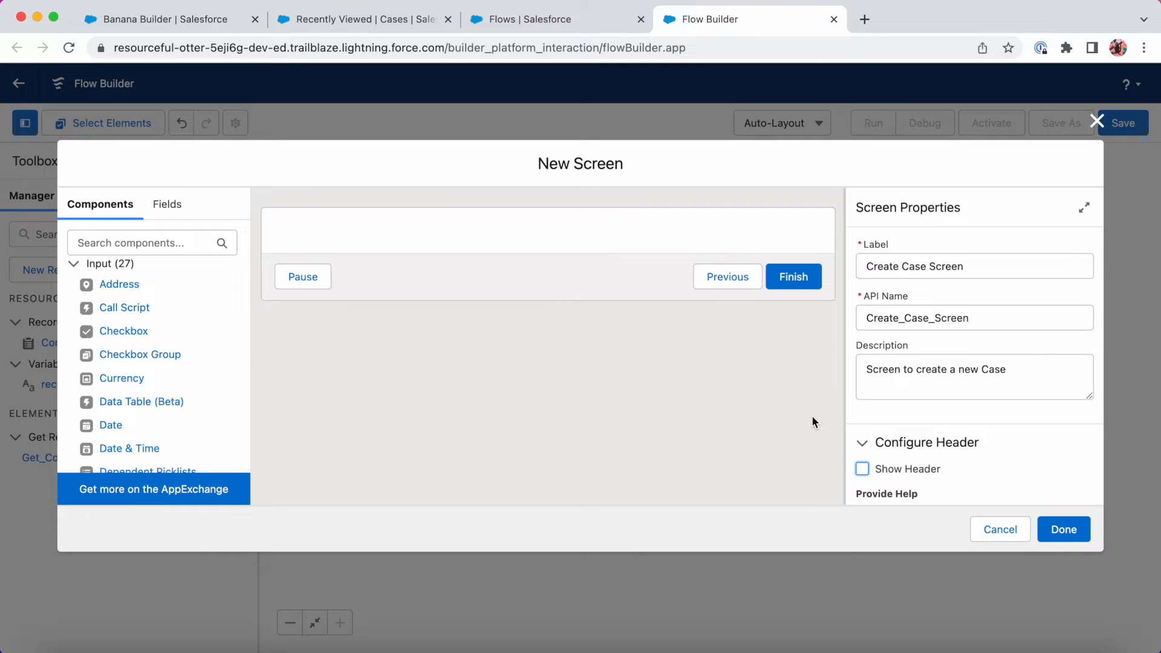
scroll(875, 488, down, 2)
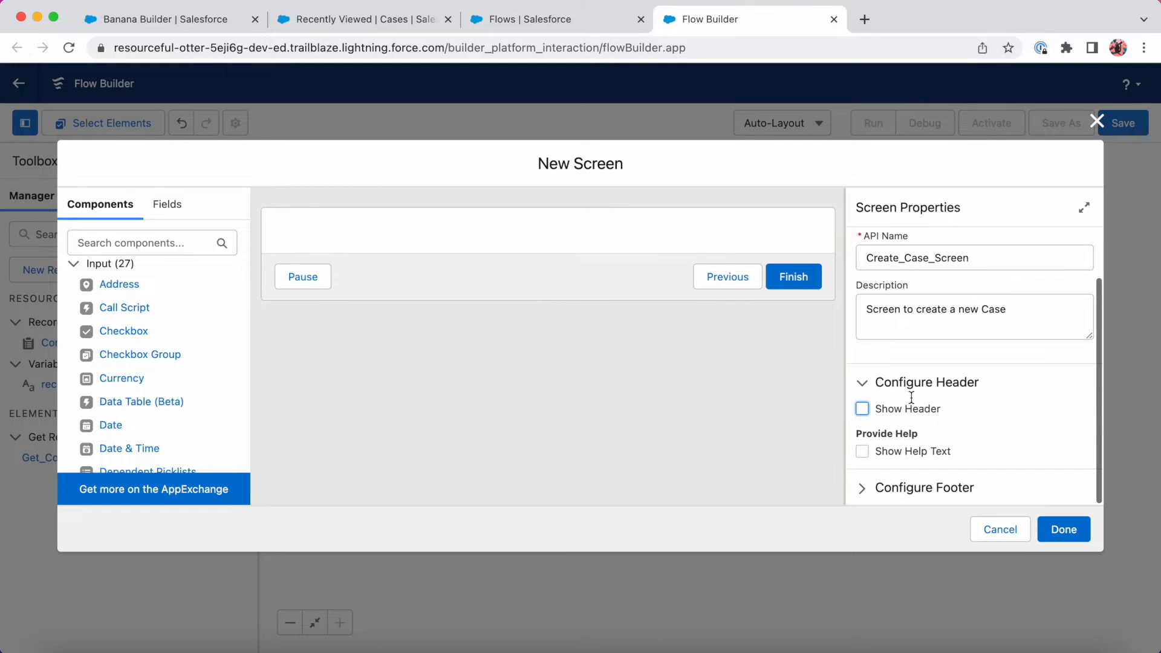
click(877, 487)
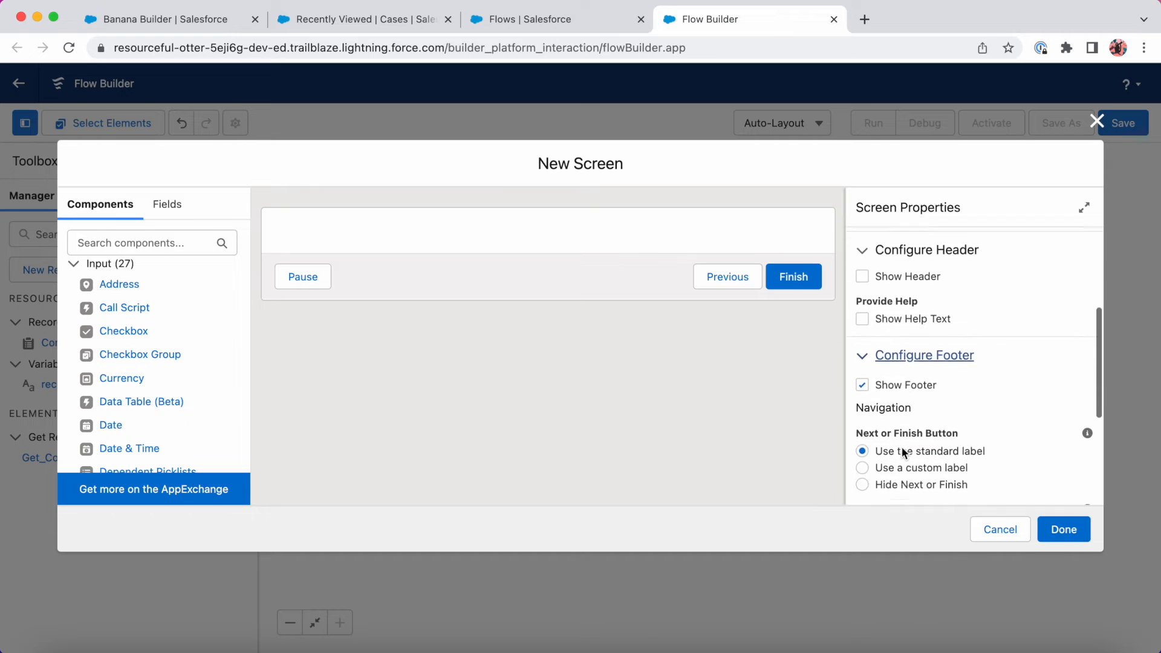
click(862, 325)
click(862, 325)
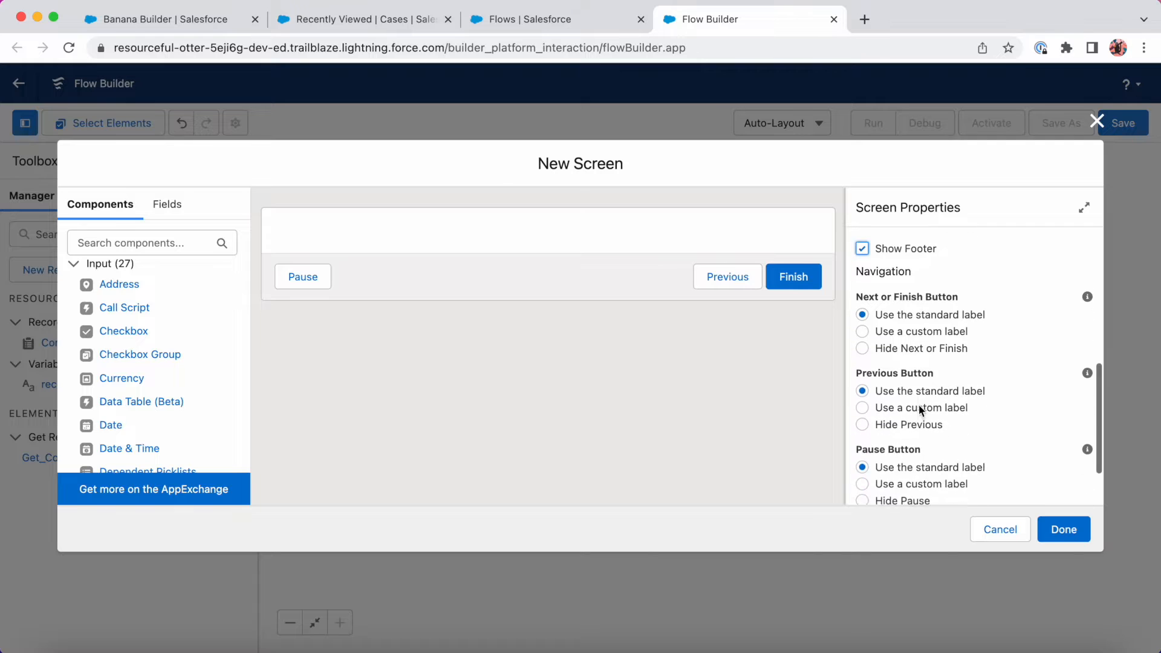
Hide the Pause and Previous buttons and label the finish button Create.
scroll(889, 409, down, 5)
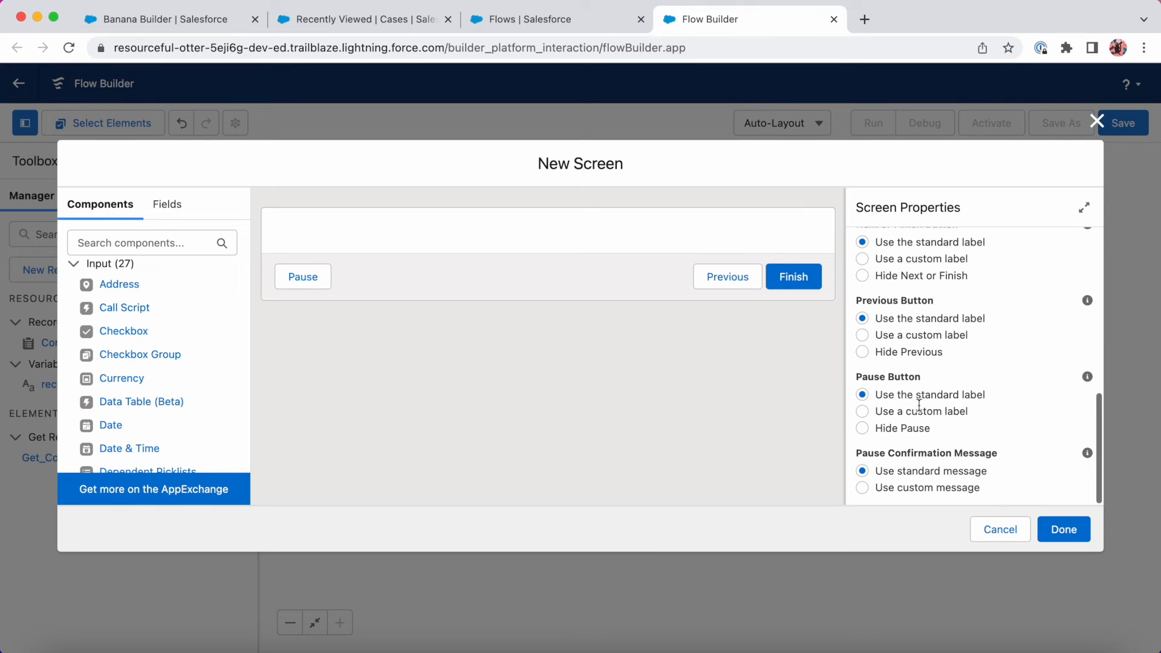
click(861, 429)
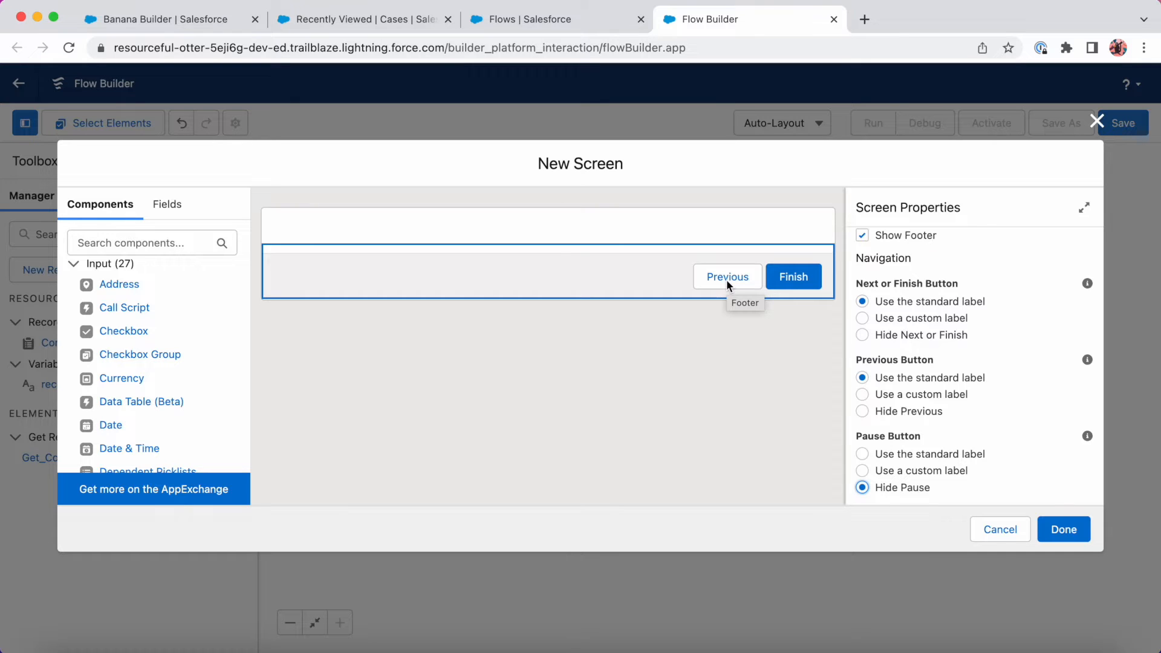
click(865, 410)
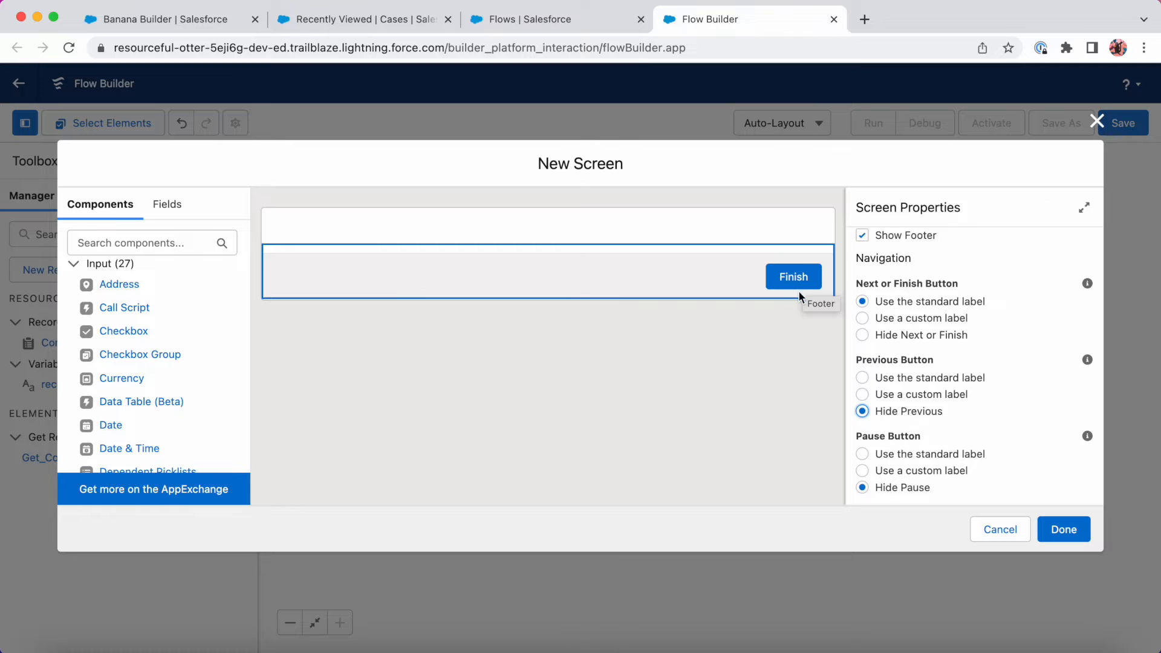
click(863, 318)
click(885, 377)
text(C)
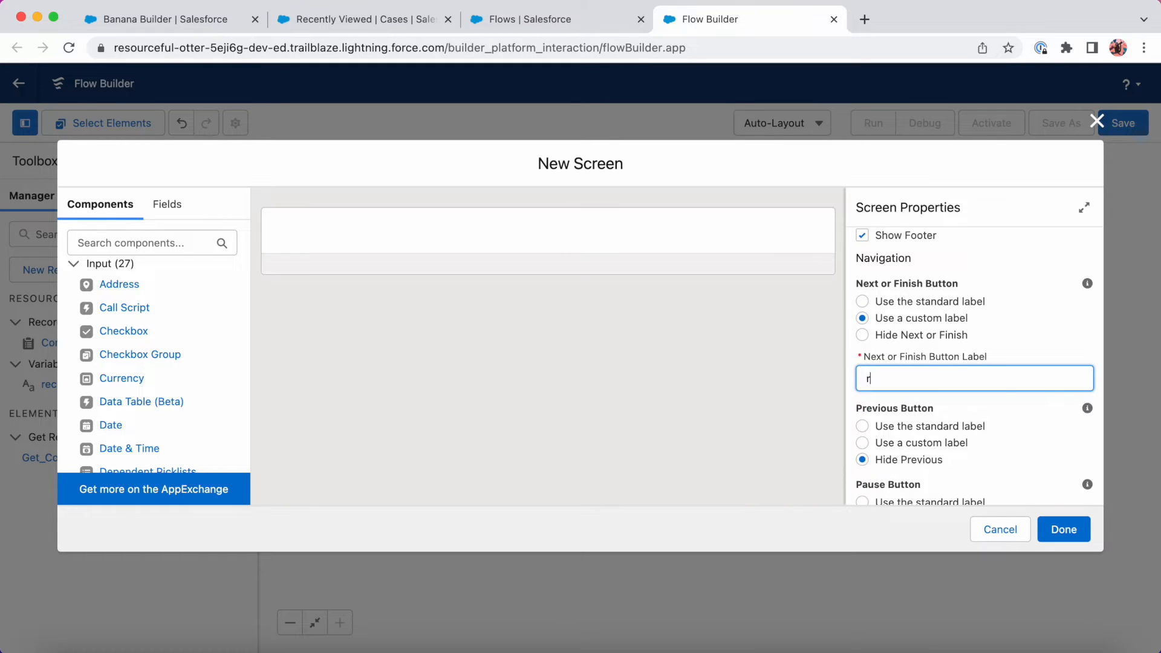
text(reate)
click(758, 366)
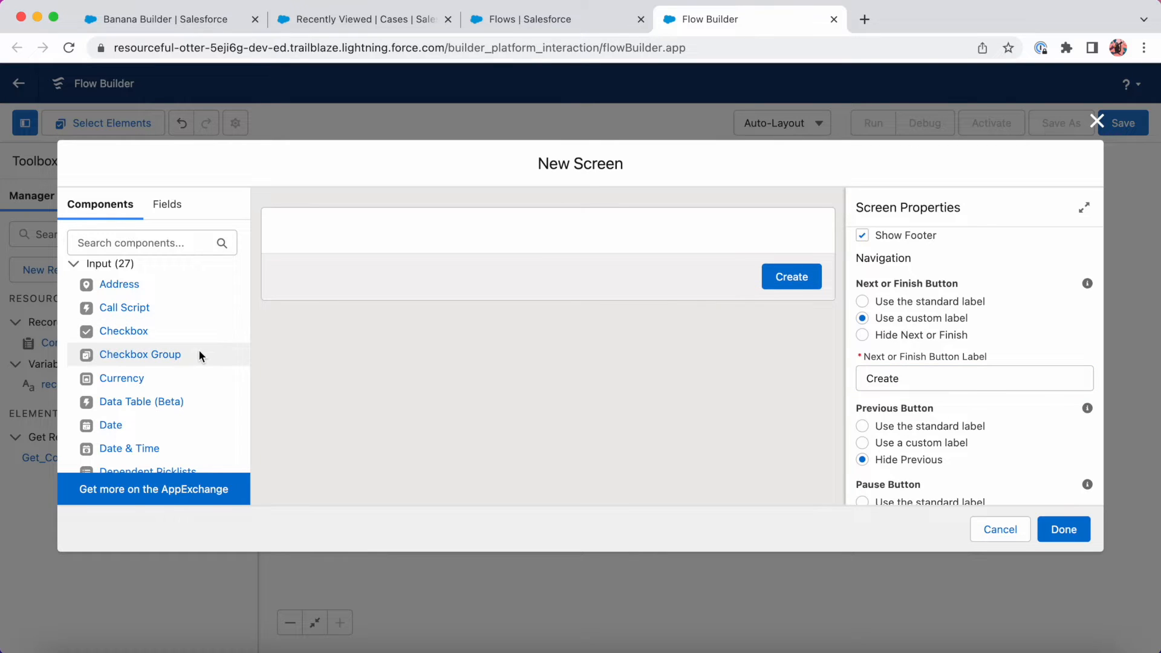
scroll(199, 350, down, 10)
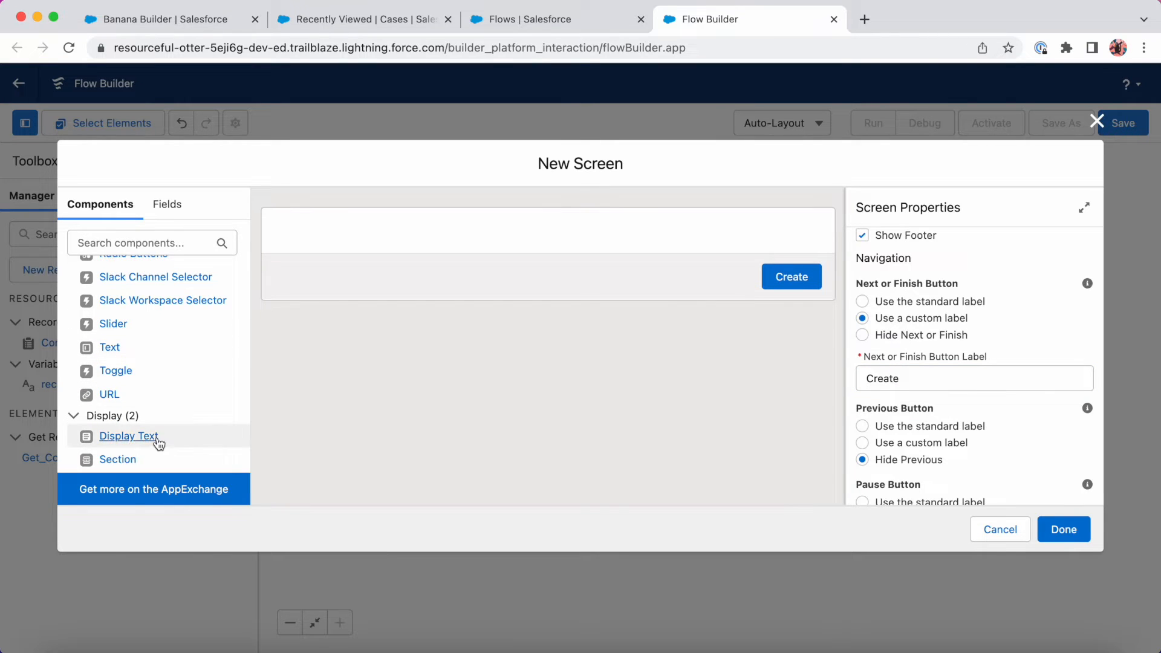
Place a Display Text component named createCaseTitle reading 'Create A New Case!'.
drag(166, 436, 496, 223)
click(990, 274)
text(createCaseTitle)
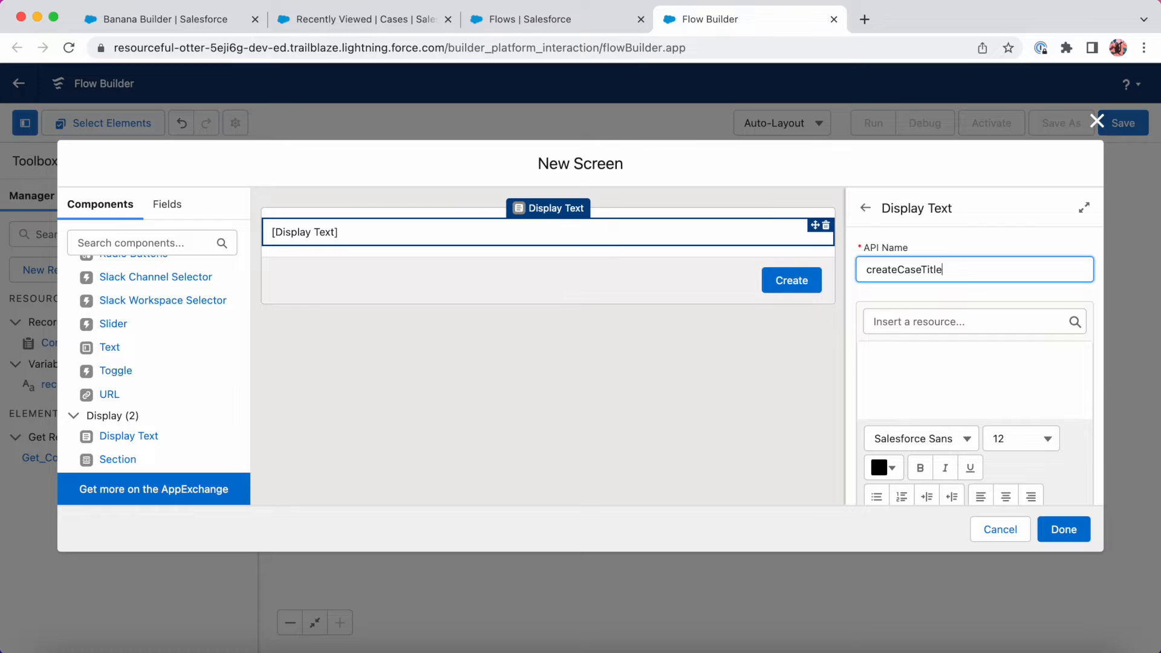
key(Tab)
key(Tab)
click(979, 363)
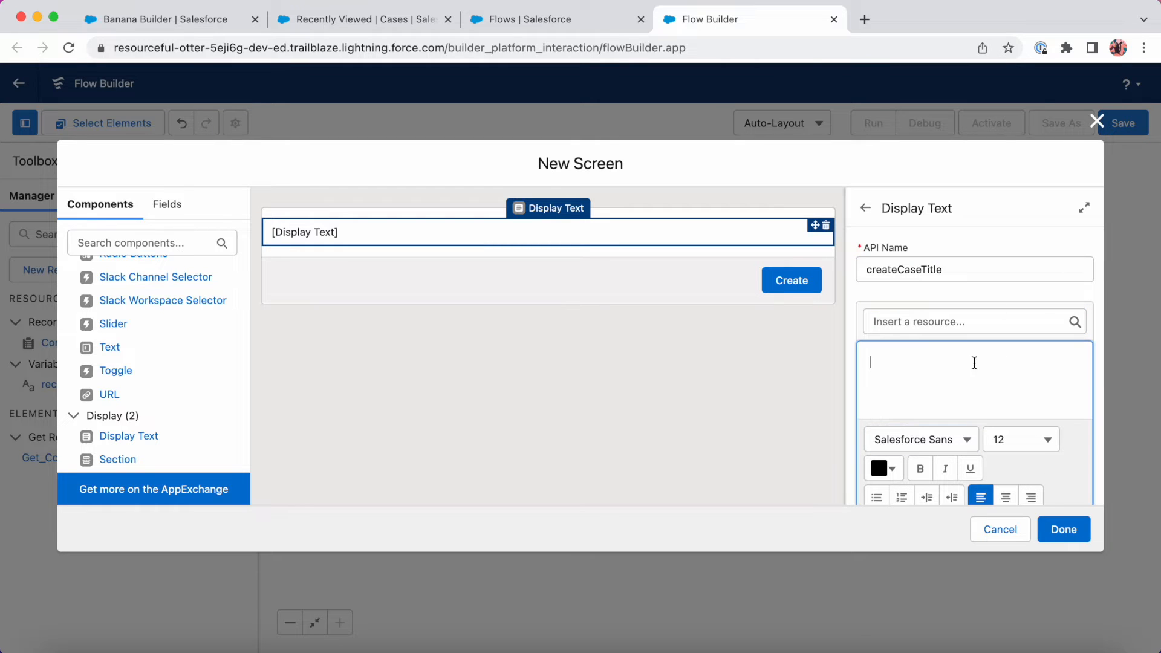
text(Create a)
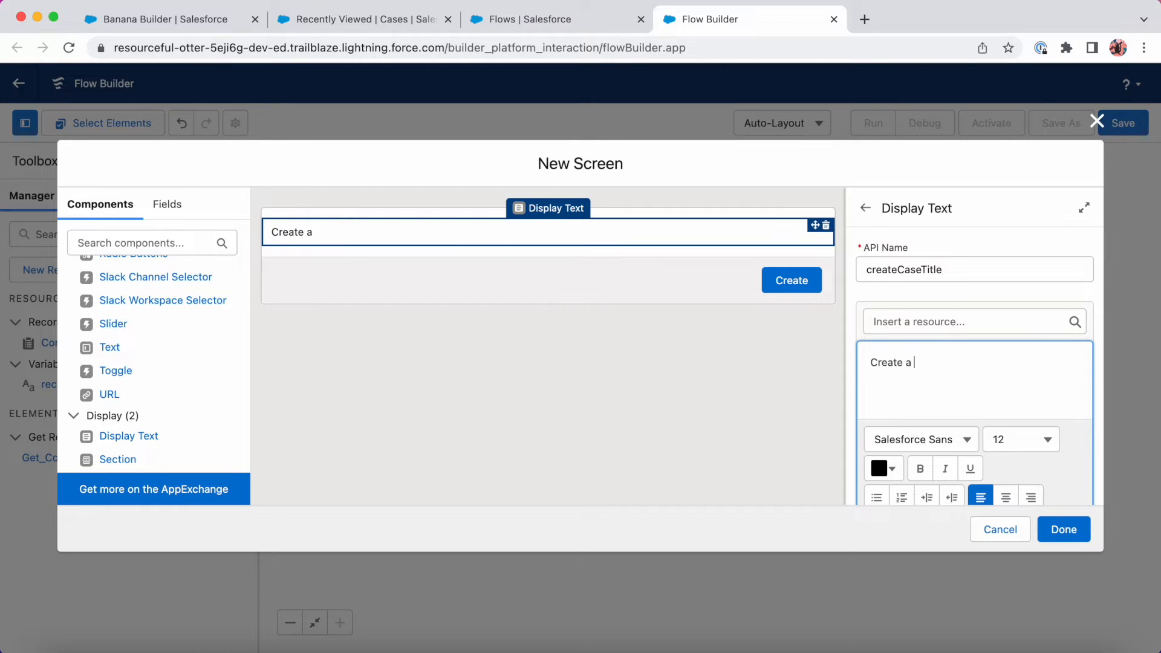
key(BackSpace)
key(BackSpace)
text(A New Case!)
Make the heading text bold, centred and size 18.
drag(993, 364, 867, 363)
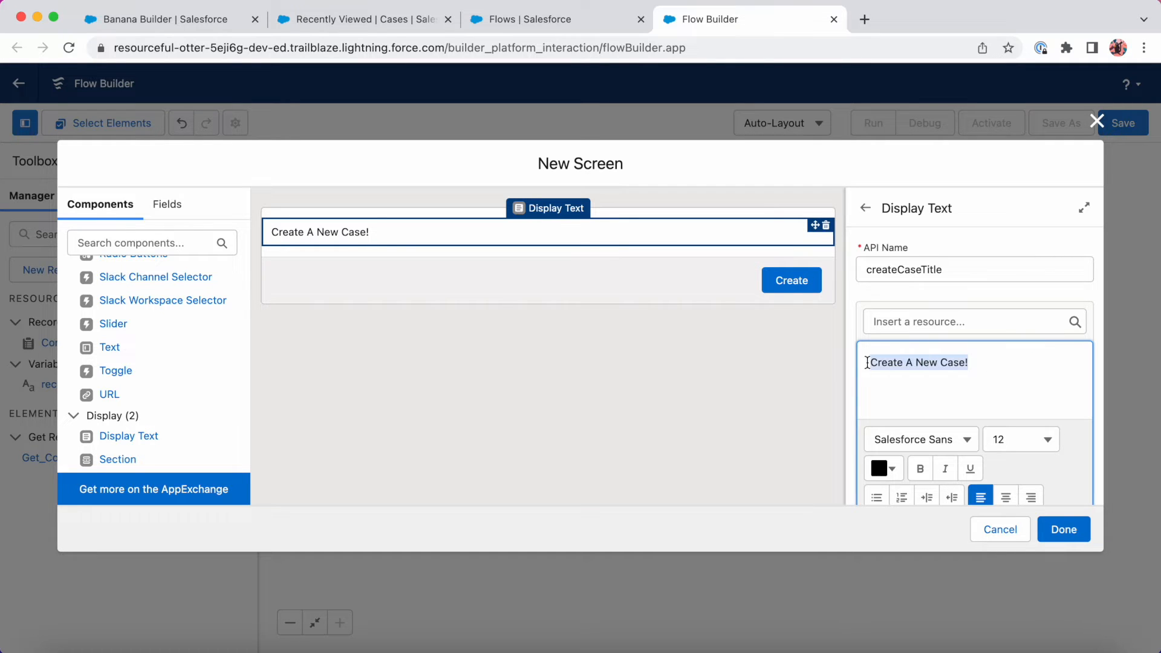
click(919, 468)
click(1007, 495)
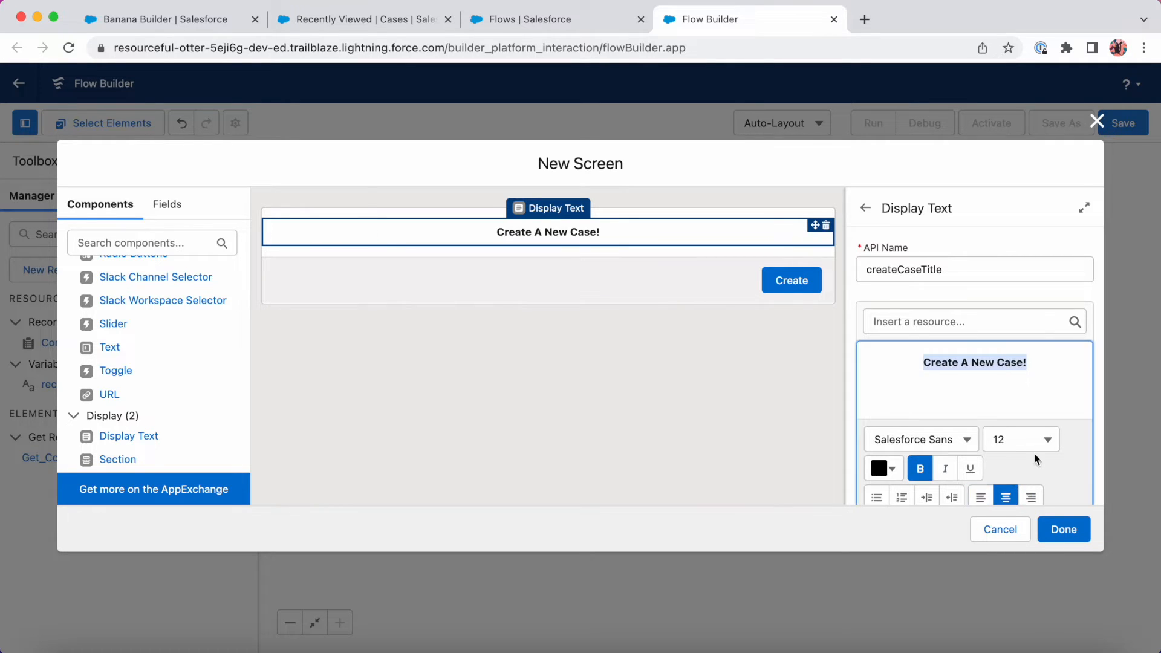
click(1037, 442)
click(1011, 415)
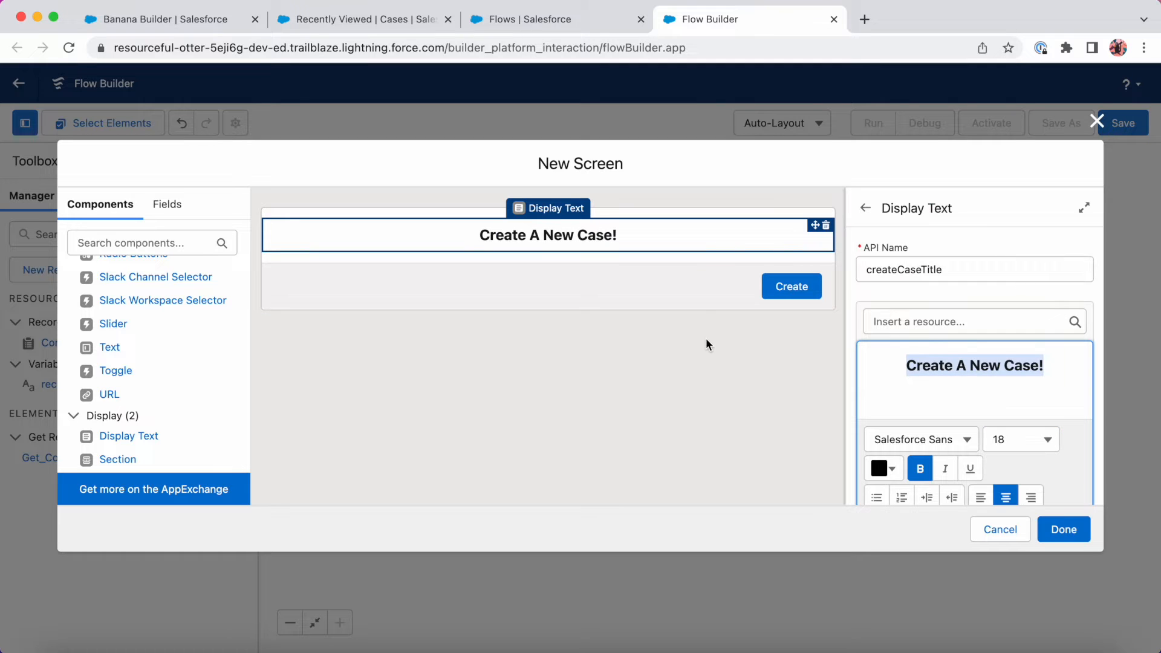
click(640, 353)
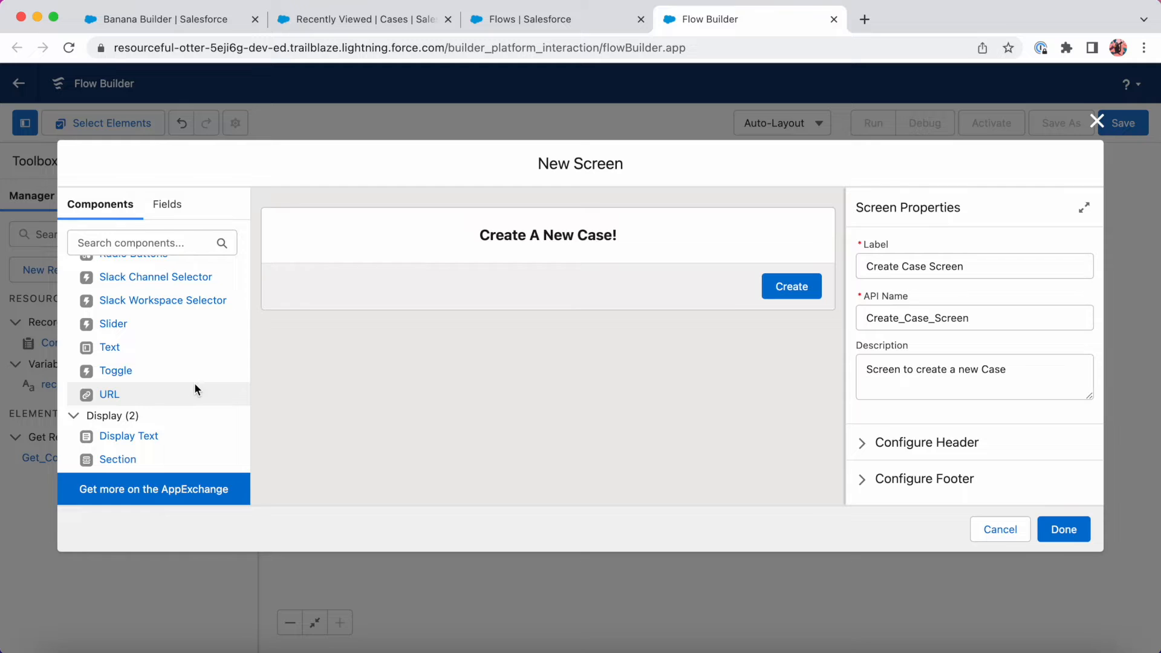
Drop a Text input below the heading and label it Subject, API name Subject.
scroll(194, 386, up, 10)
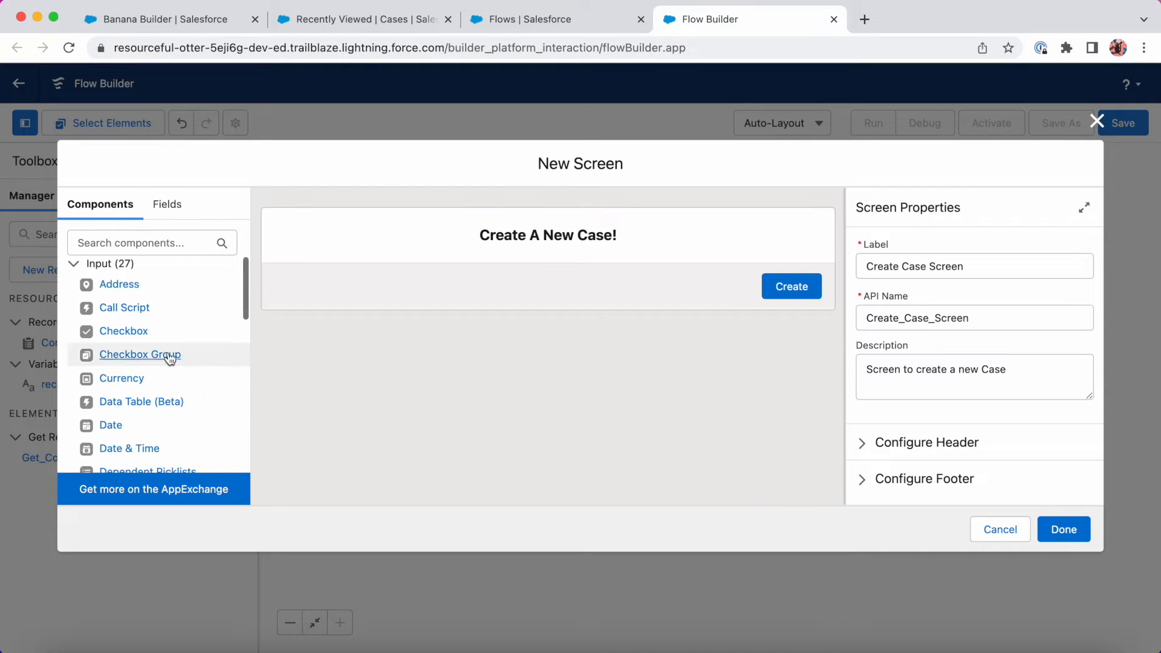
scroll(174, 358, down, 3)
scroll(174, 352, down, 3)
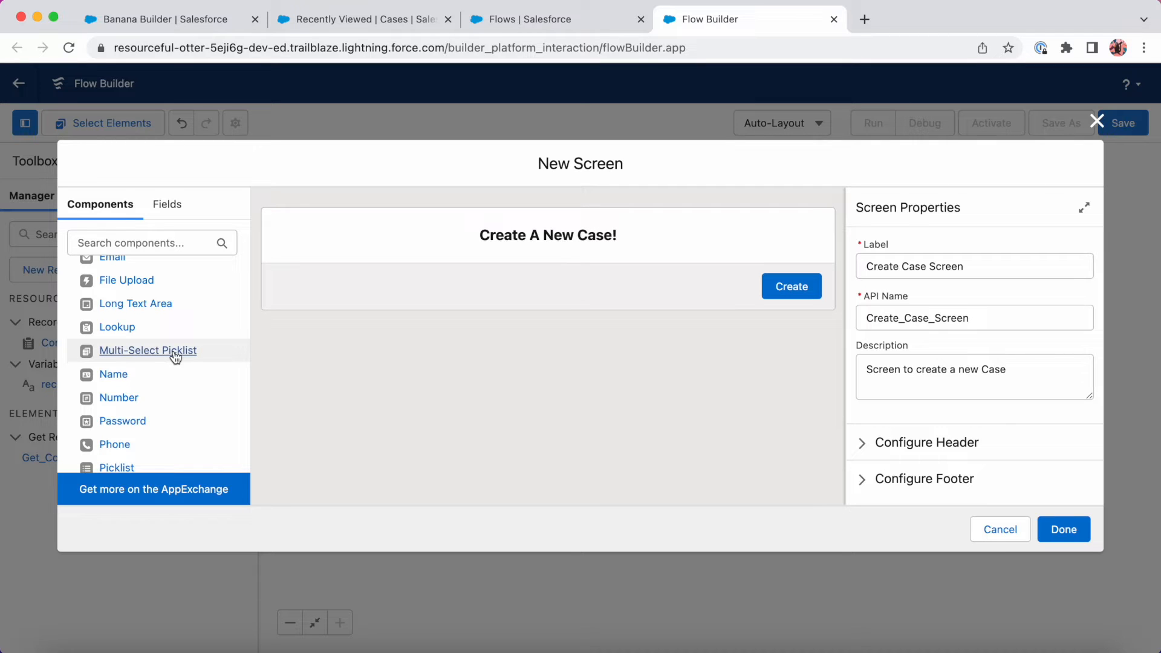
scroll(175, 357, down, 5)
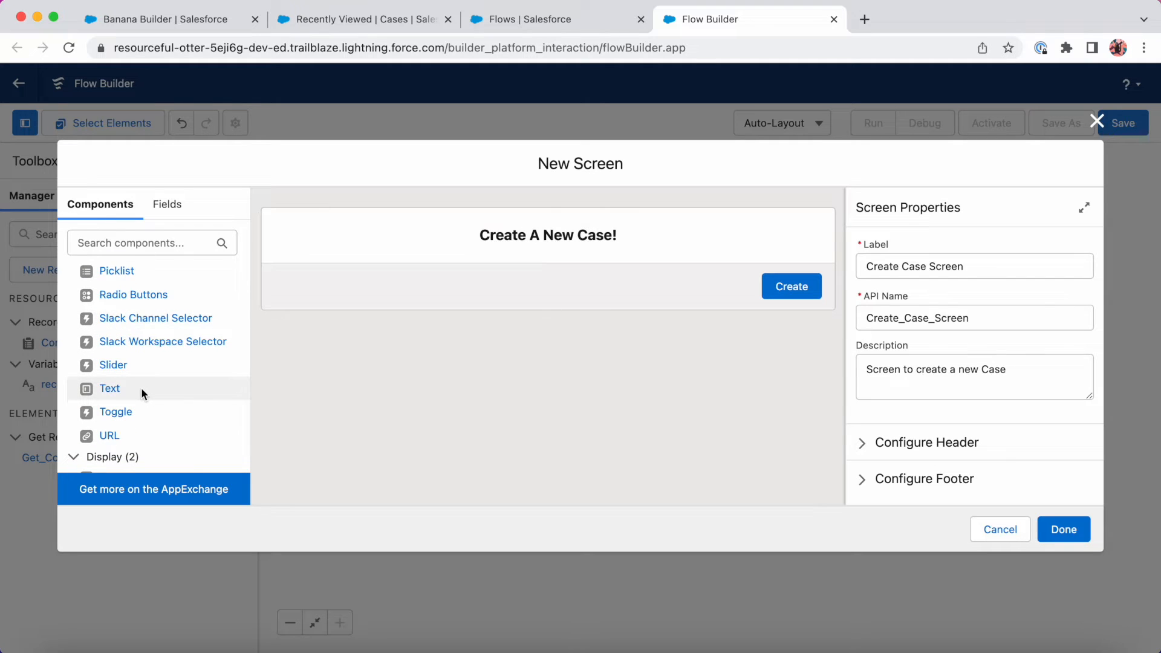
drag(151, 383, 491, 249)
click(980, 266)
text(Subject)
key(Tab)
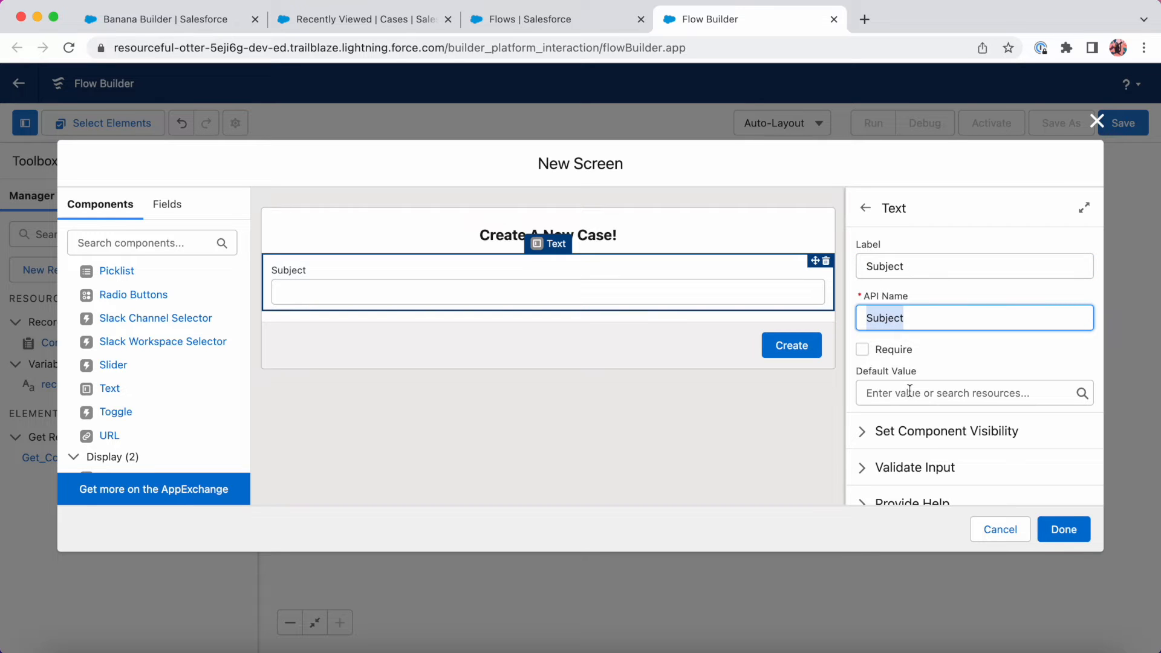
click(626, 459)
scroll(183, 376, down, 1)
scroll(182, 378, up, 2)
scroll(182, 376, up, 3)
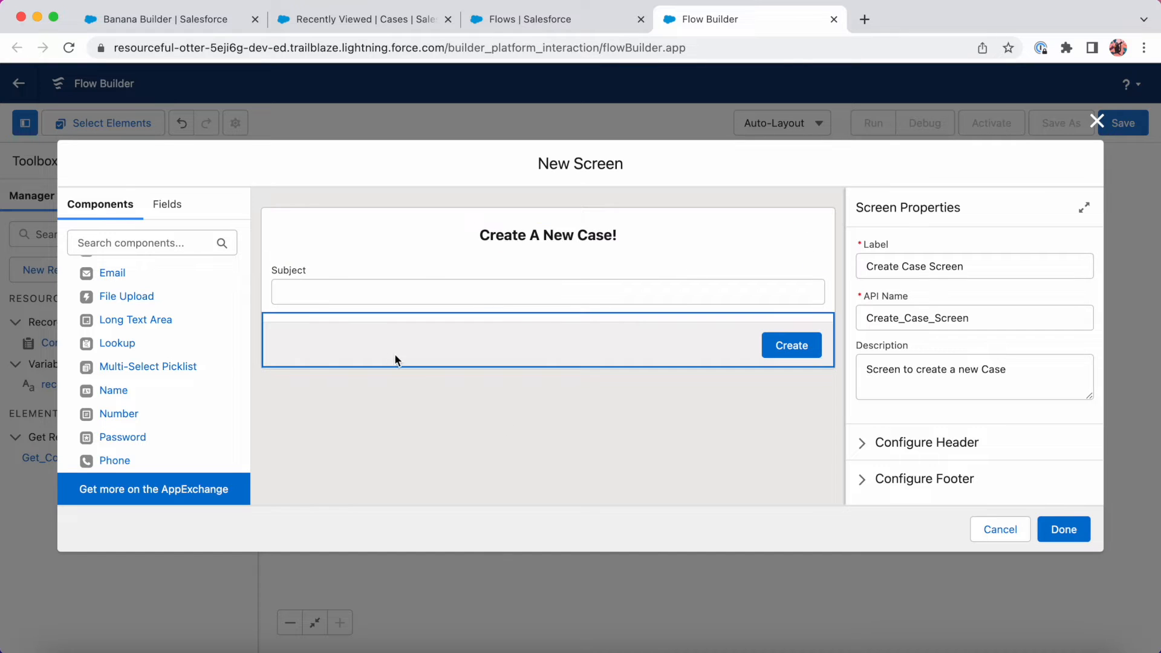
scroll(124, 370, up, 4)
scroll(125, 370, down, 8)
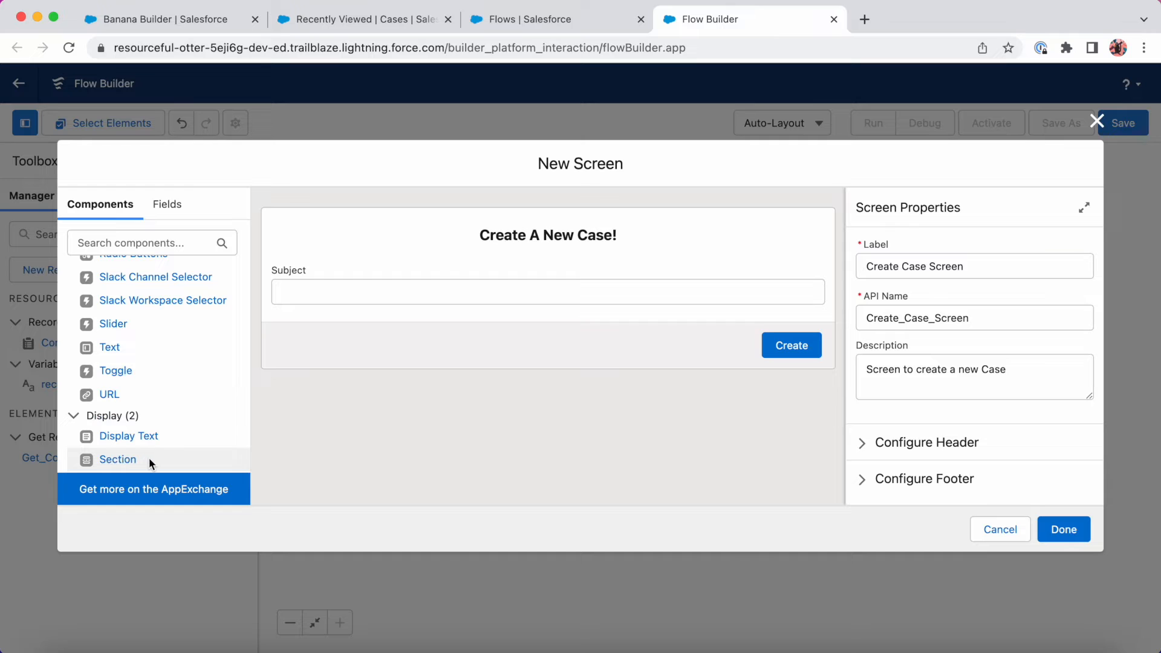
Insert a two-column section below Subject with a Lookup named contact in column one.
drag(149, 458, 412, 309)
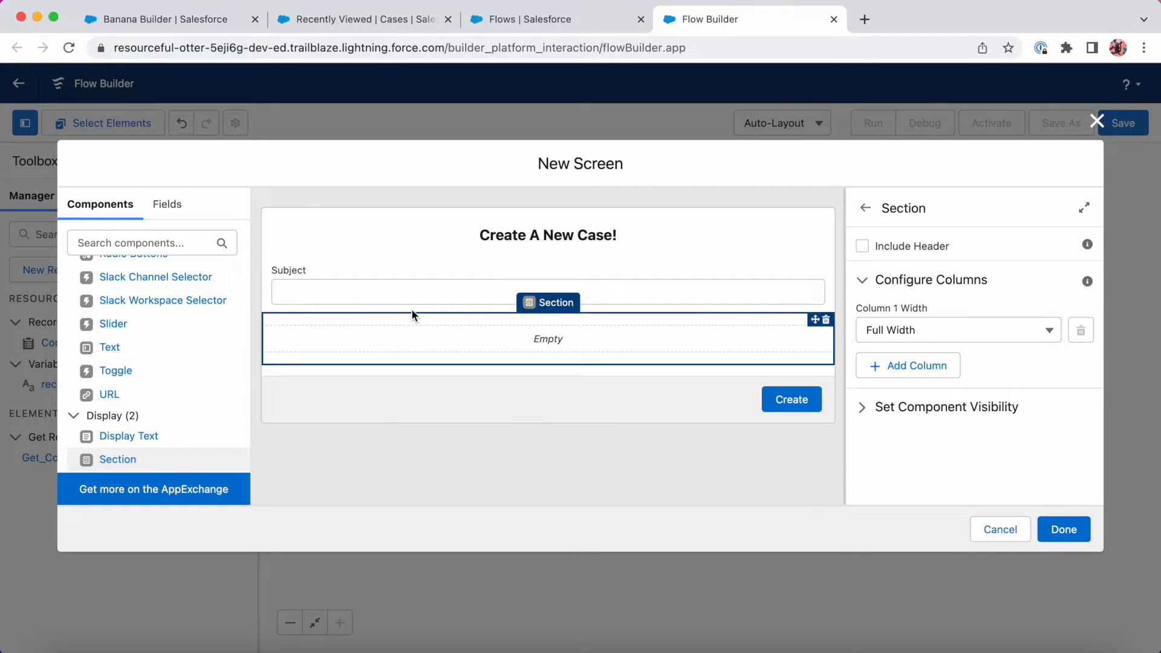
click(909, 366)
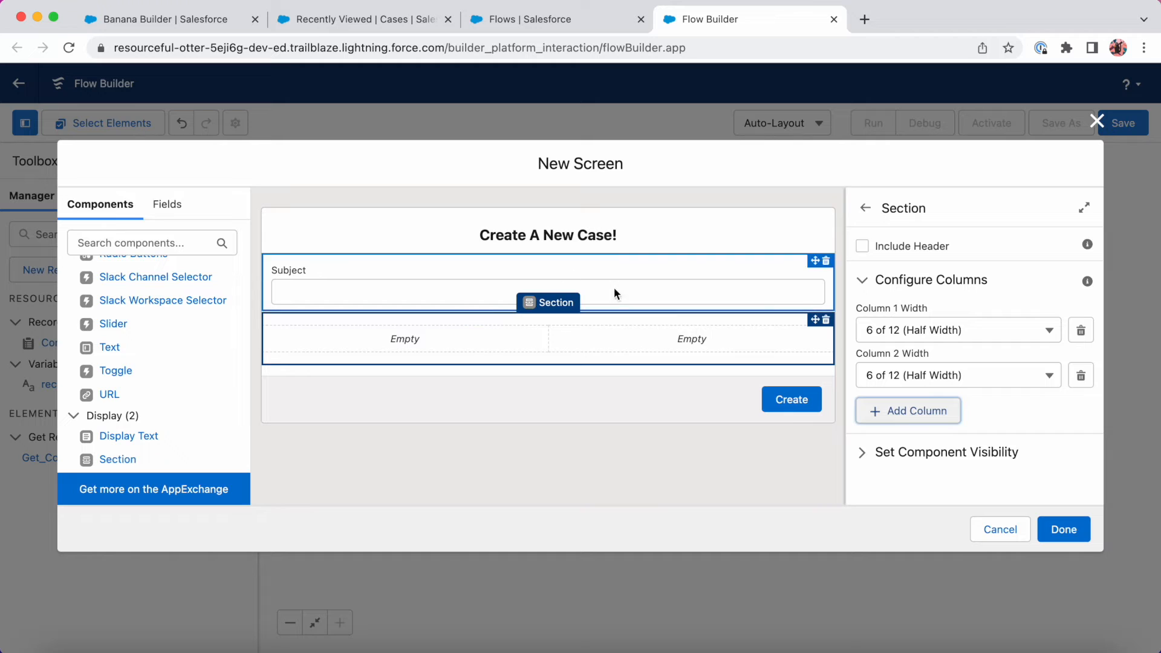
click(460, 483)
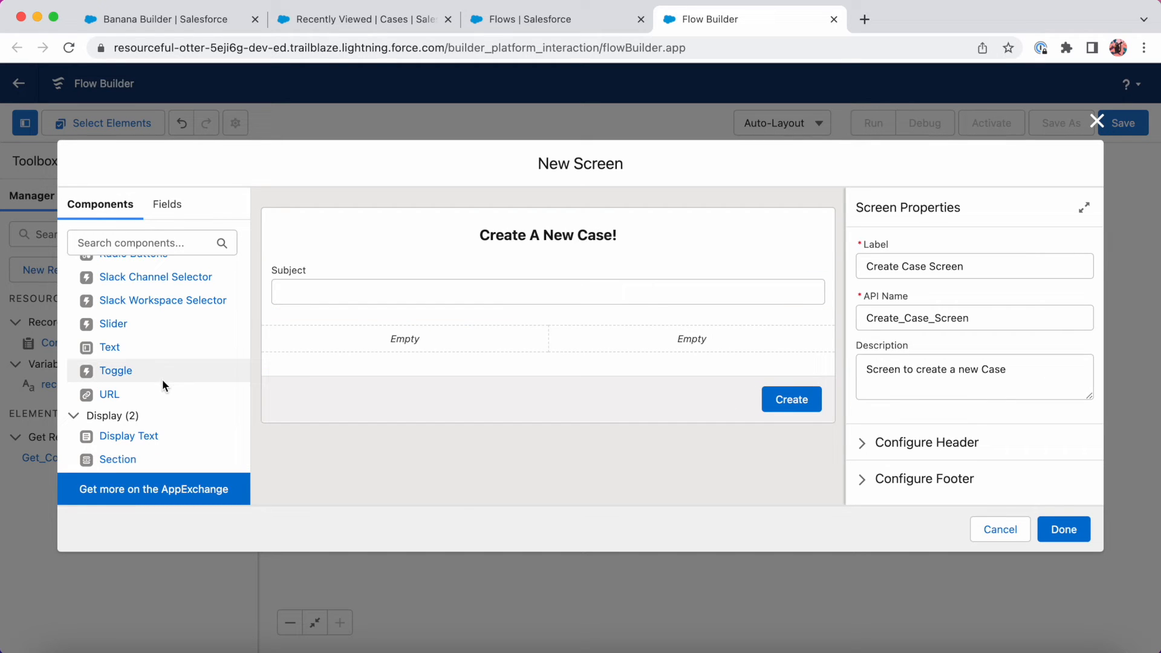
scroll(162, 379, up, 5)
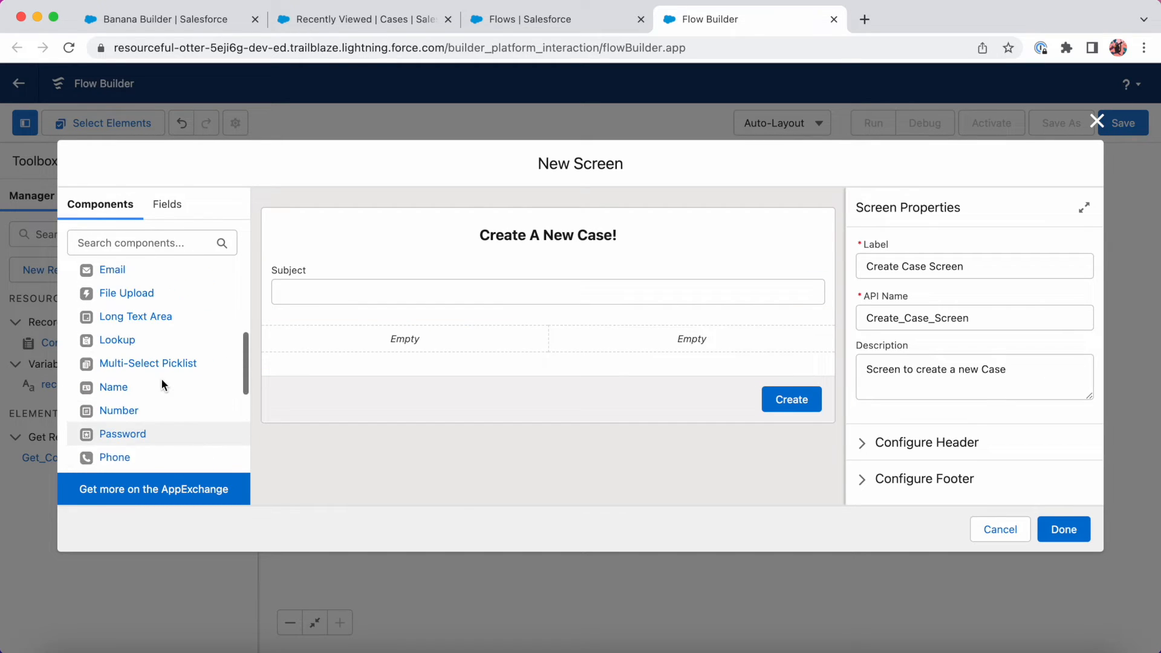
drag(175, 346, 379, 343)
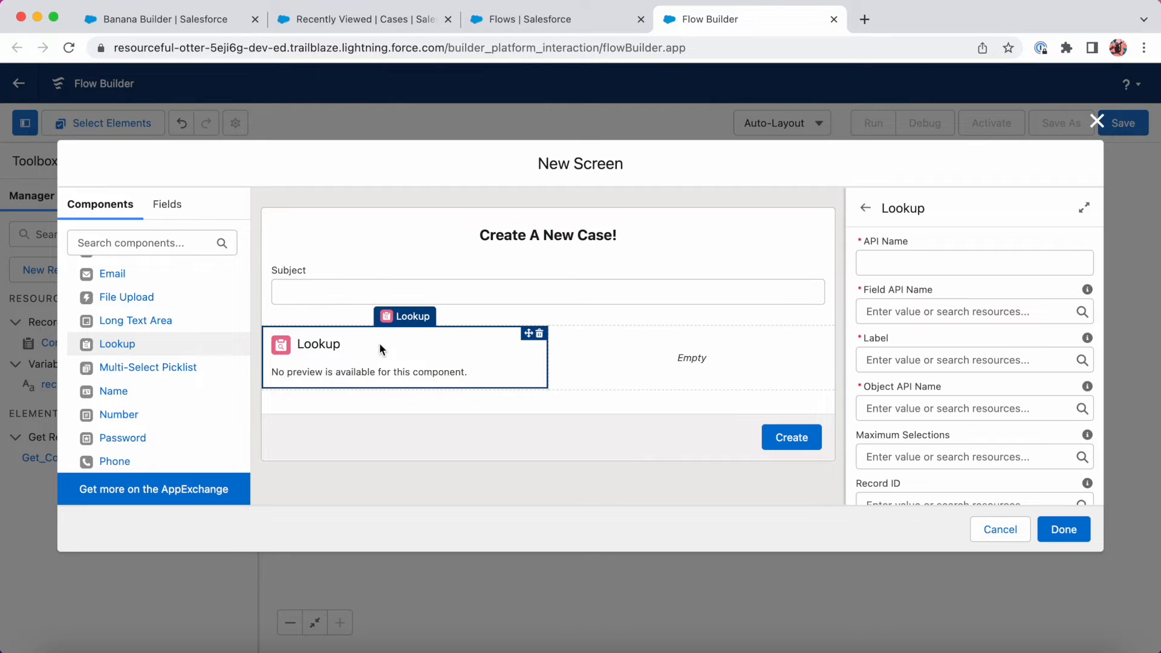
click(943, 264)
text(contact)
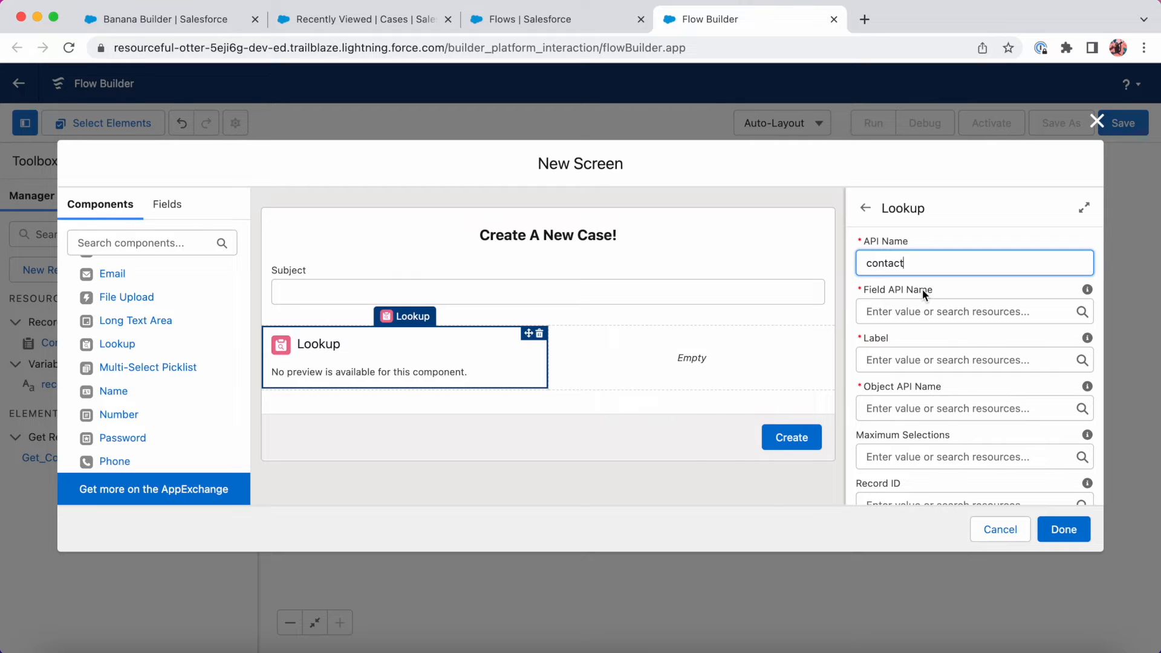
Filter the Case object's Fields & Relationships by 'cont' and copy the ContactId field name.
click(371, 16)
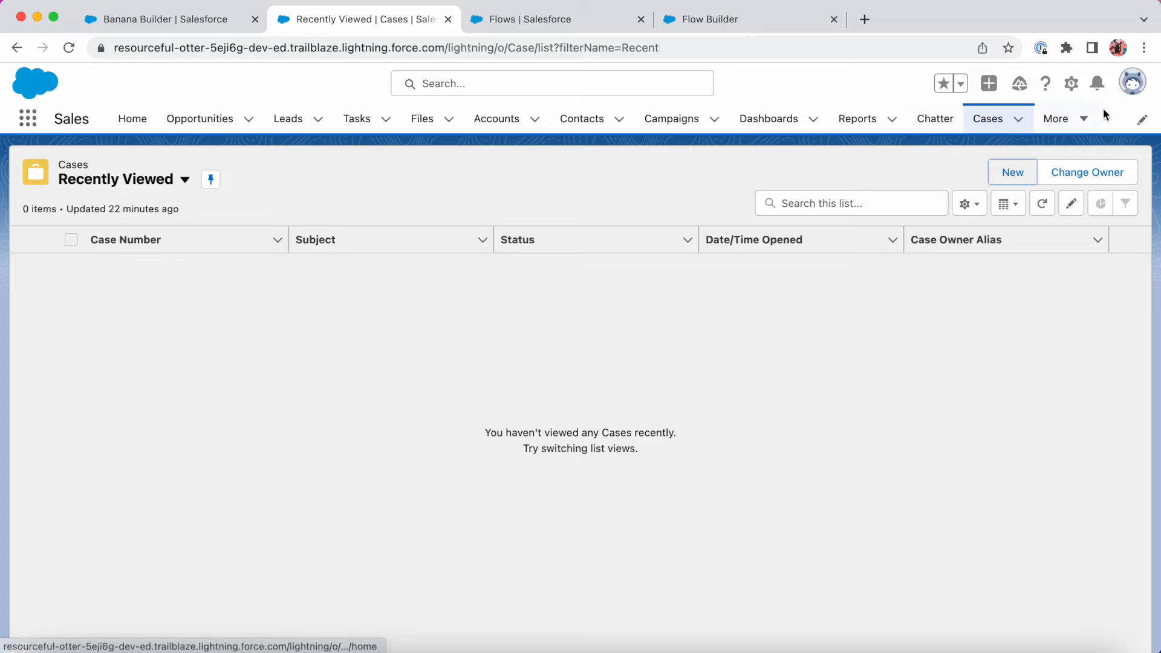
click(1069, 85)
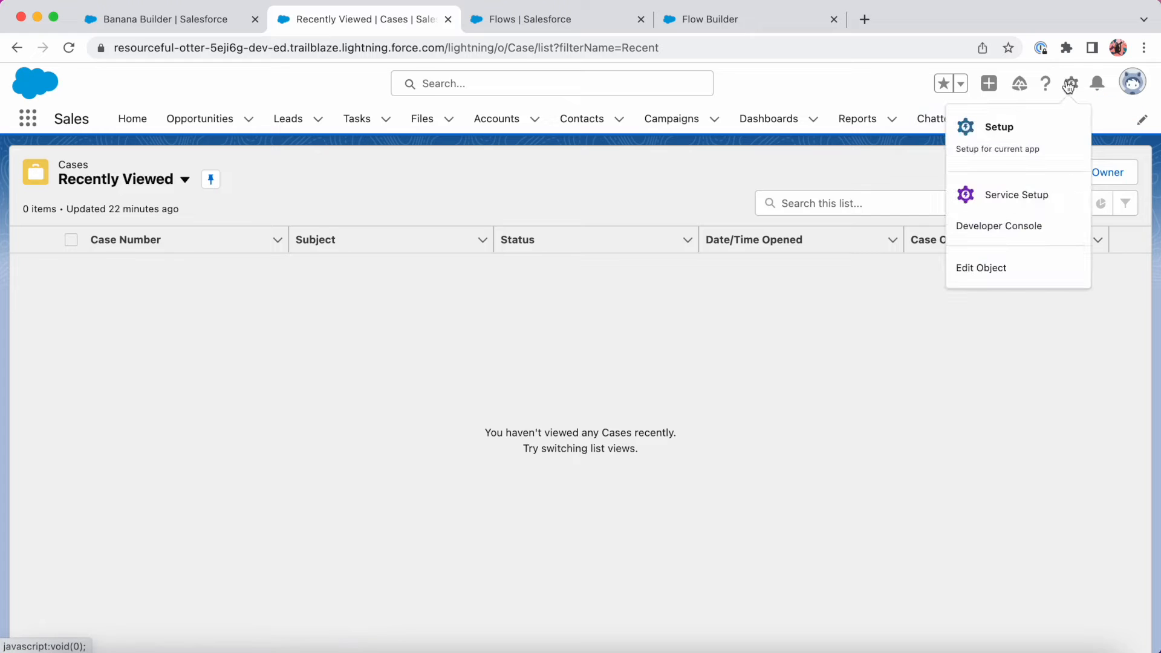
click(1003, 271)
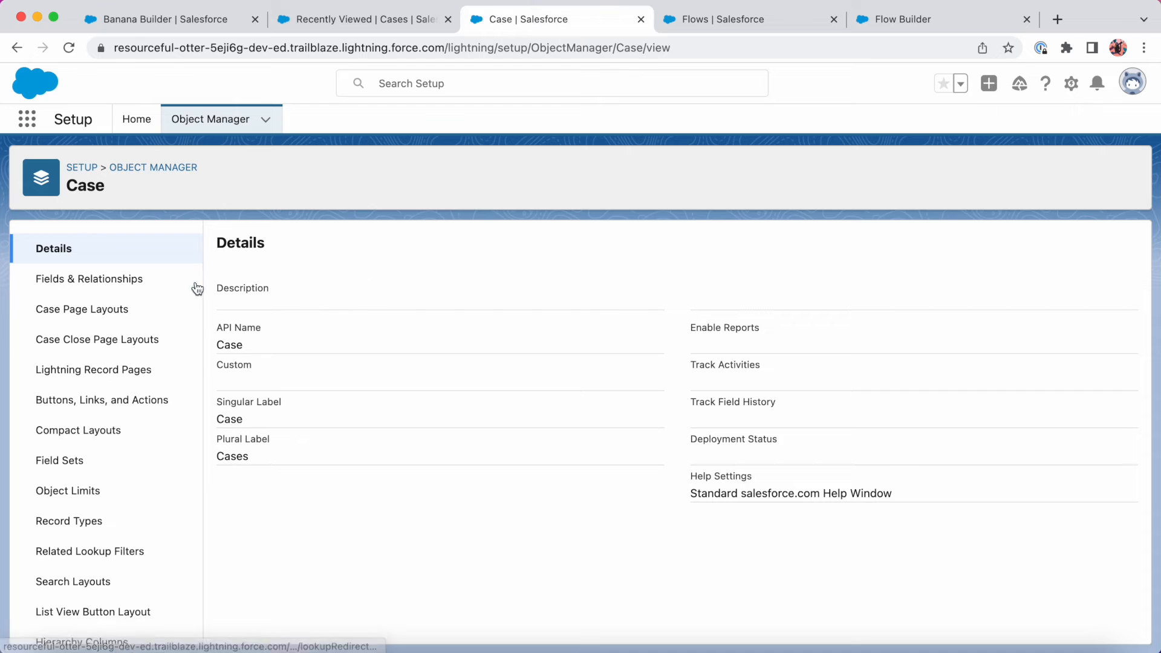
click(148, 281)
click(676, 248)
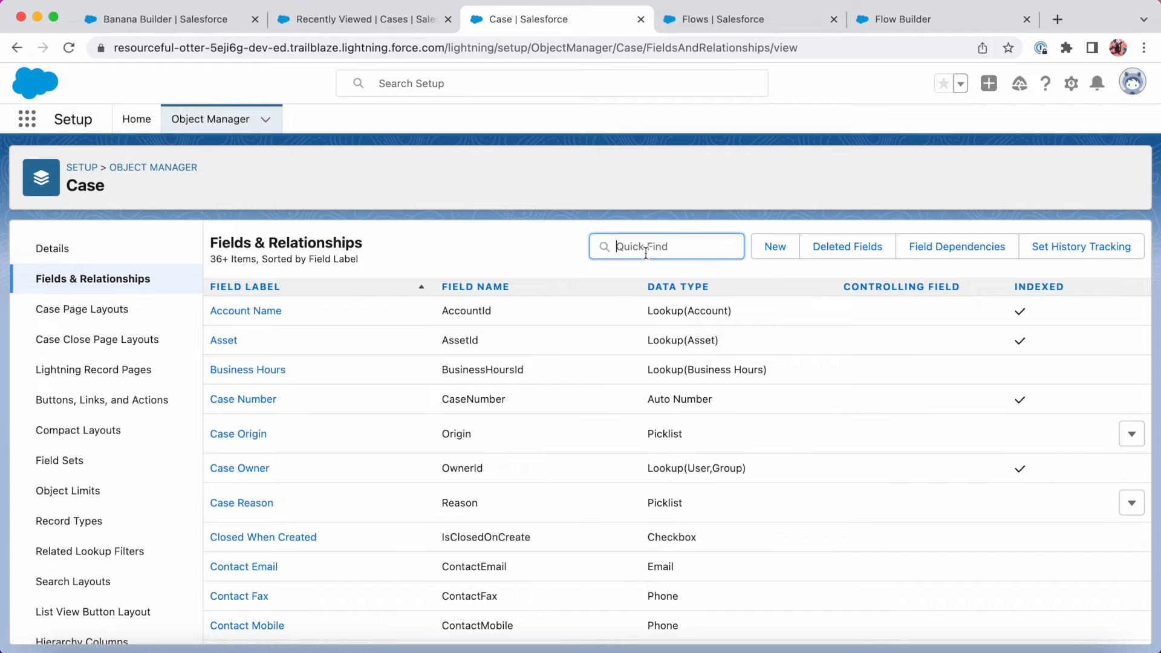
text(contact)
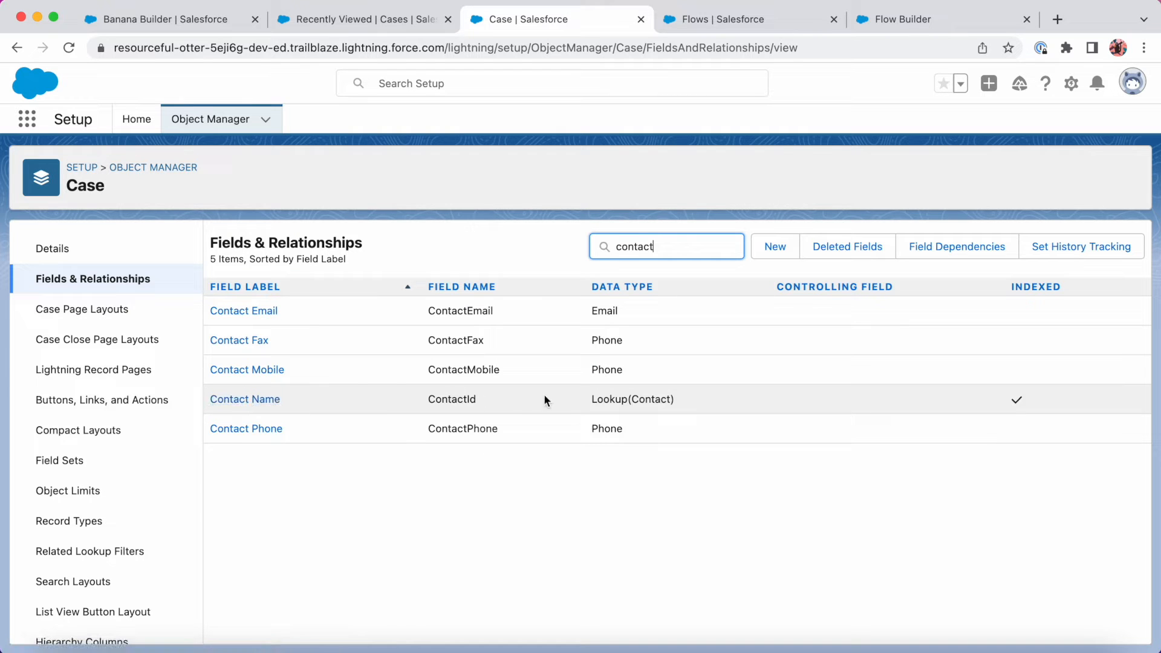
double_click(465, 399)
key(super+c)
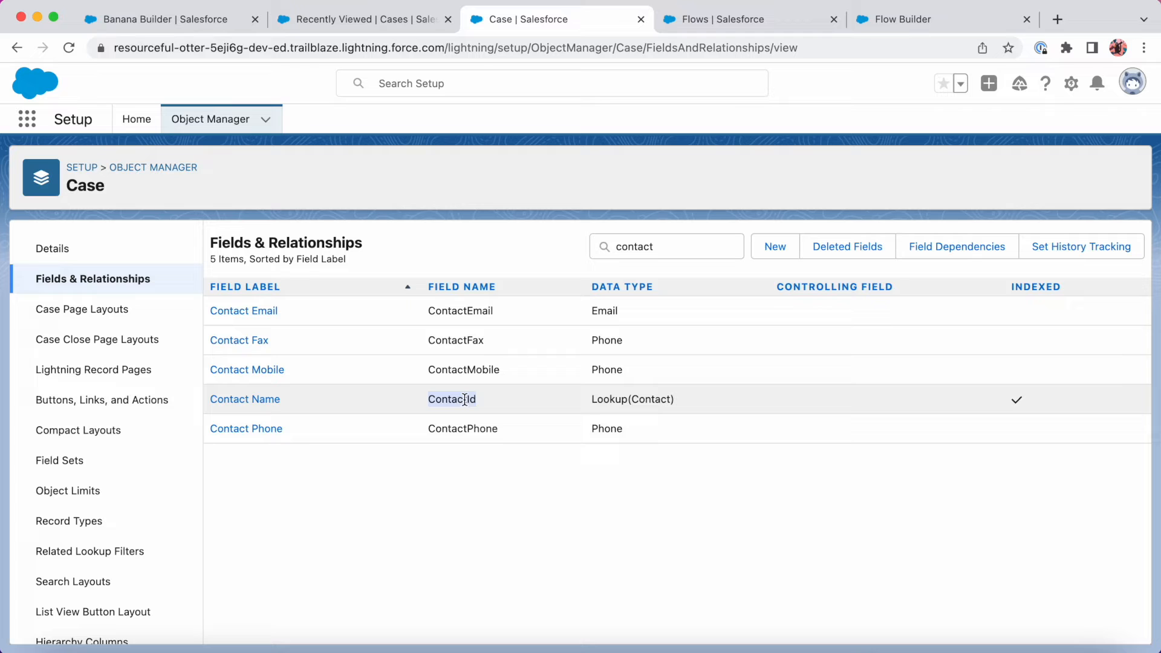
Set the lookup's field API name ContactId, label Contact Name, and object API name Case.
click(920, 23)
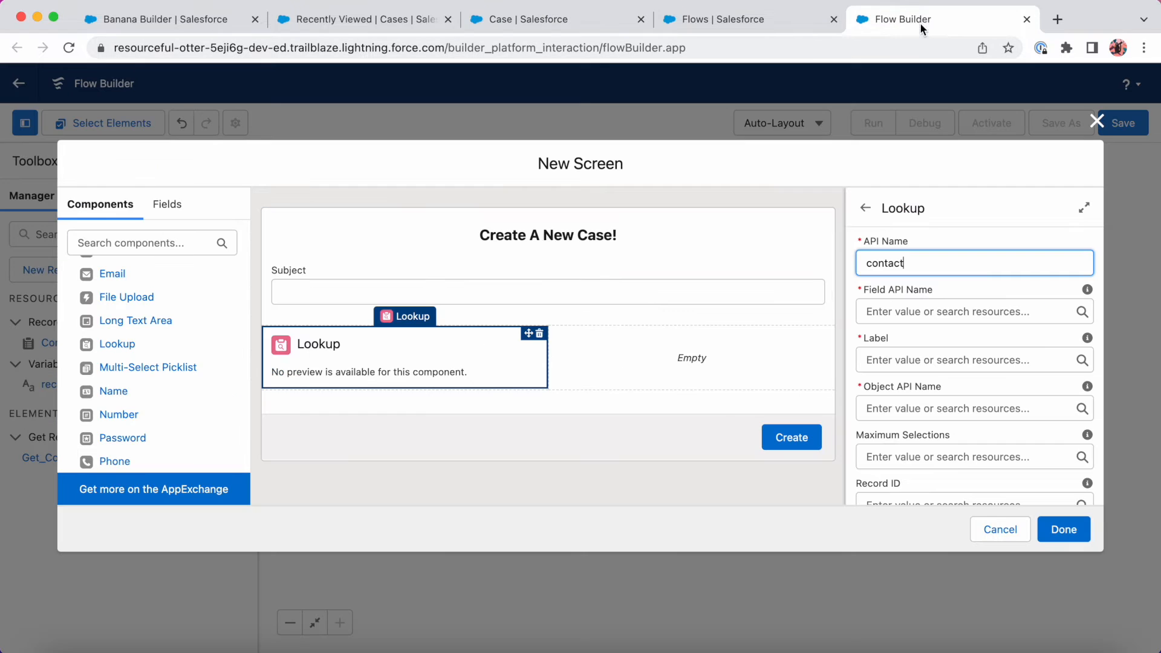
click(909, 312)
key(super+v)
click(896, 359)
text(Contact Name)
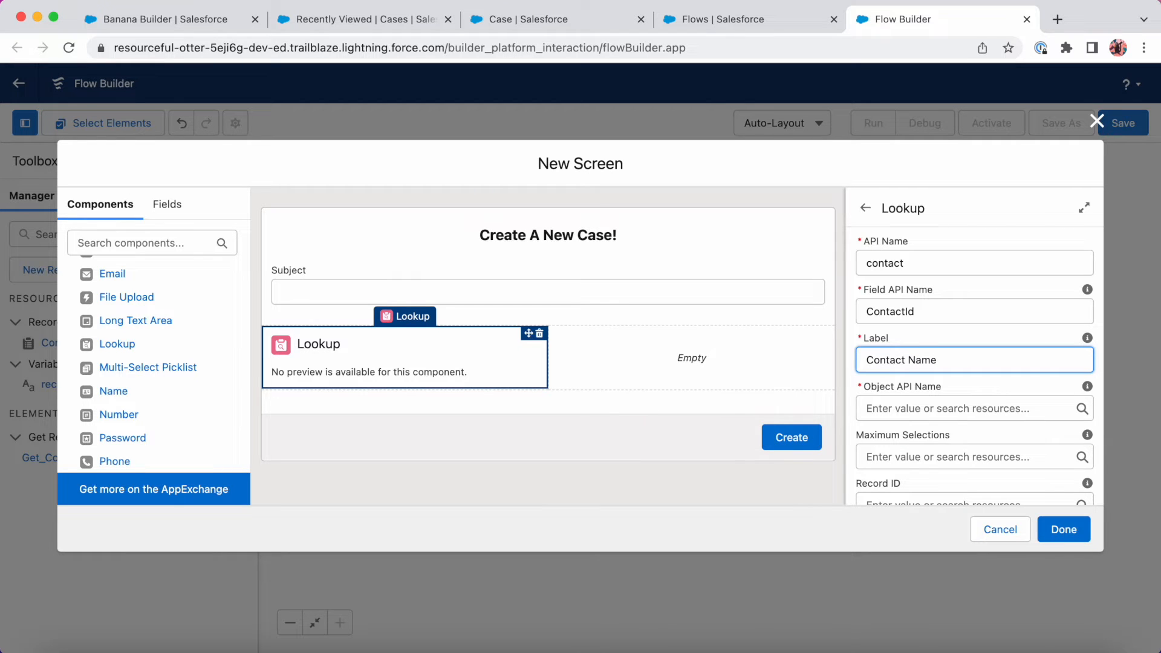
click(910, 411)
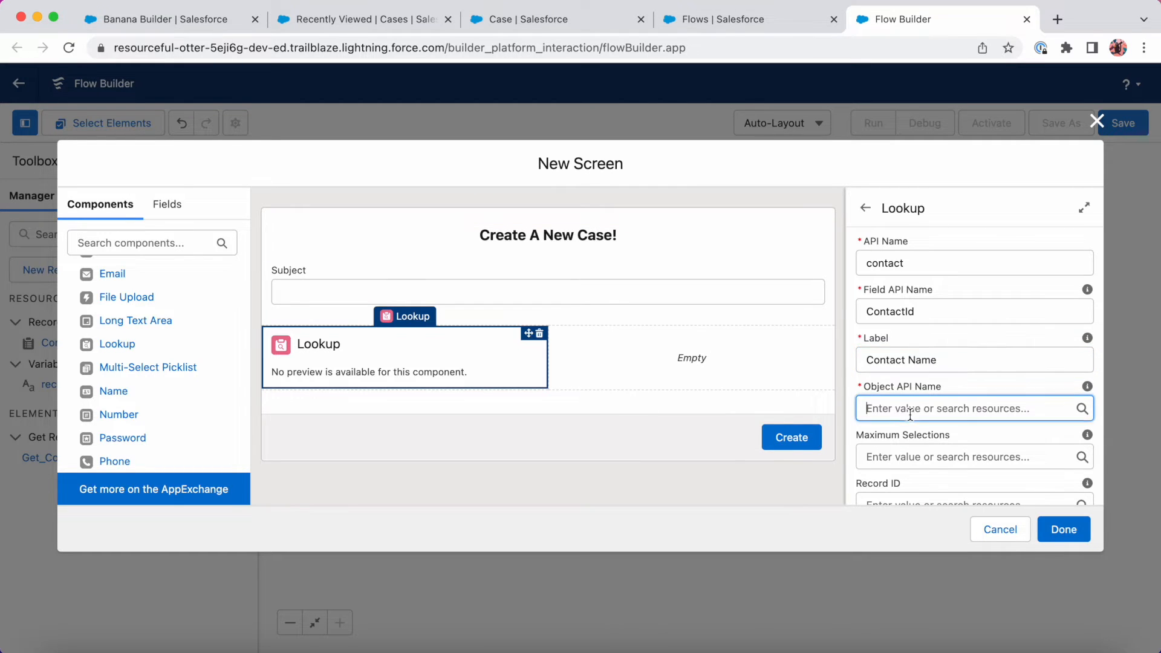
text(Case)
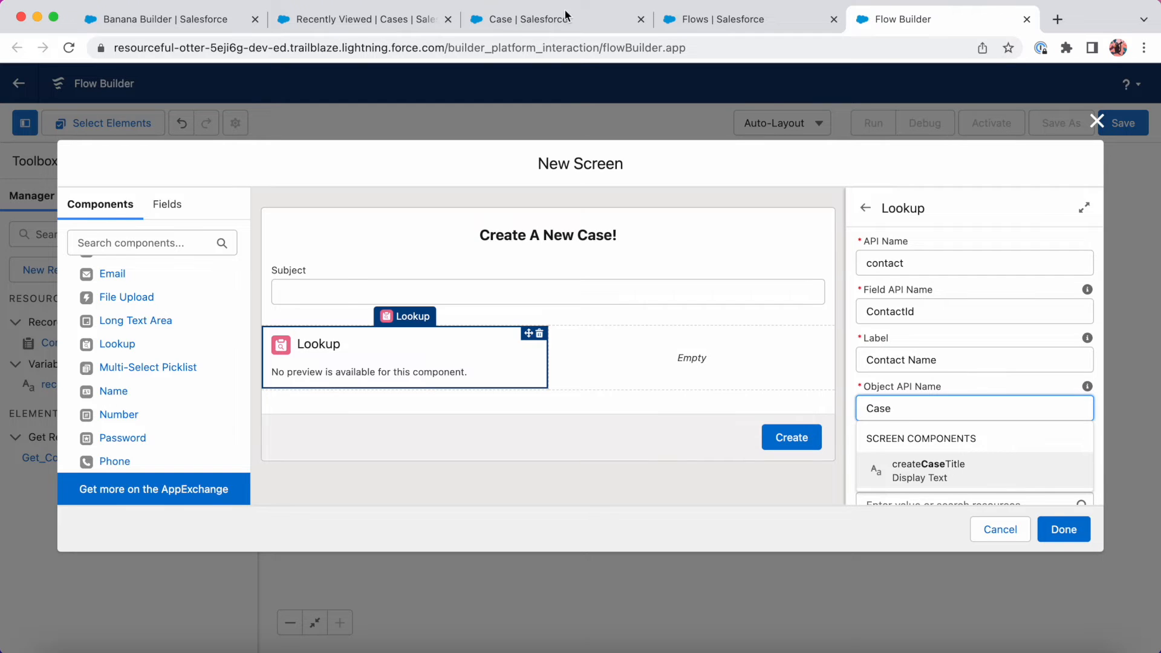
Confirm the Case object's API name in Object Manager.
click(548, 27)
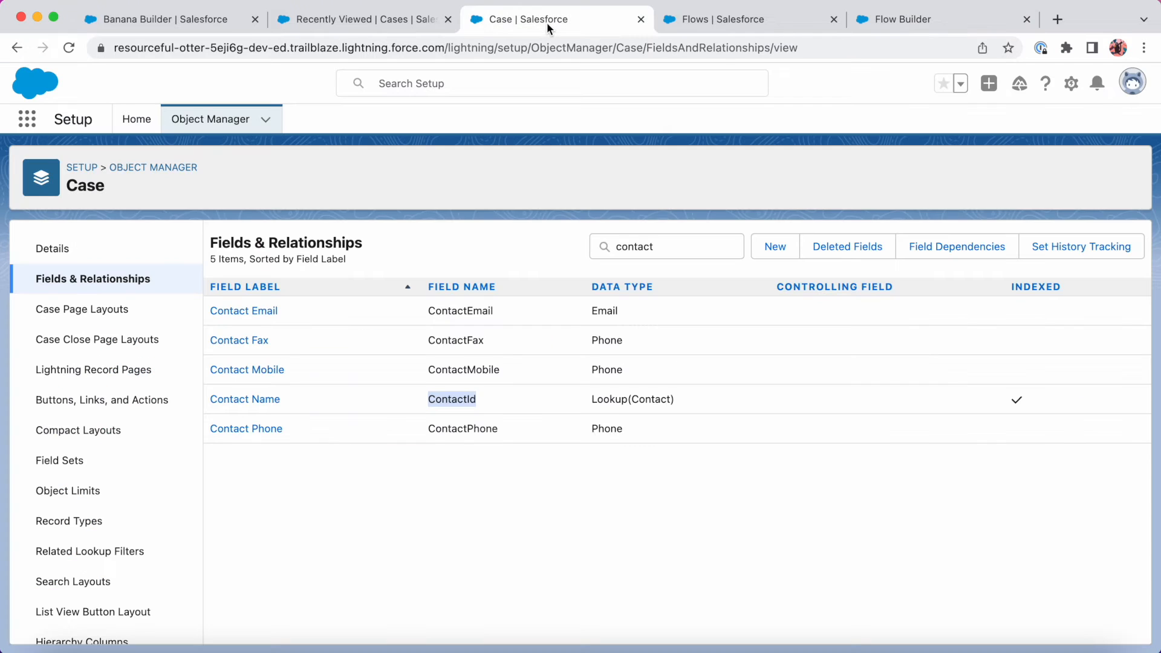
click(58, 251)
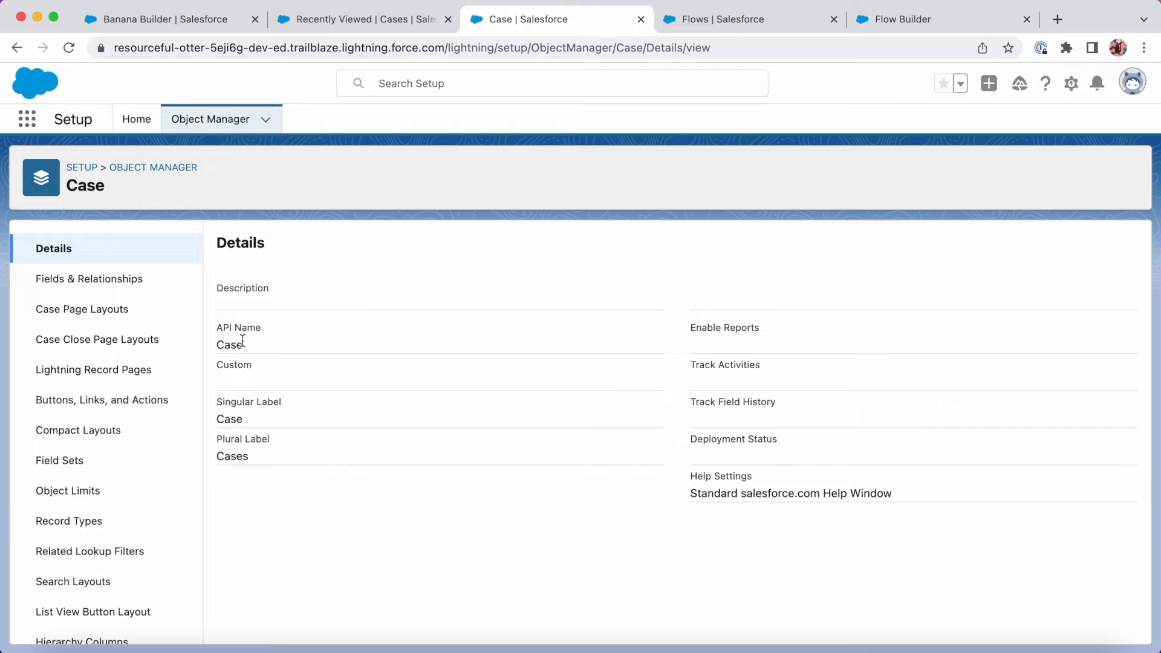
click(914, 21)
scroll(980, 323, down, 5)
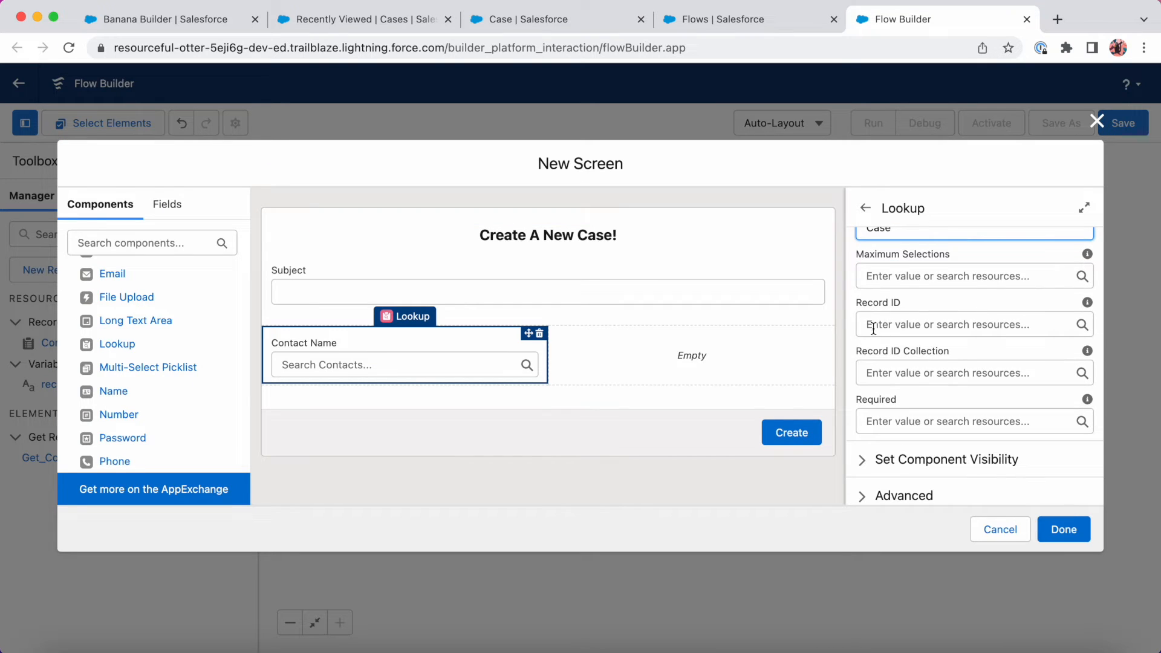
Set the lookup's Record ID to {!Get_Contact.Id} and add a second Lookup in the right column.
click(901, 325)
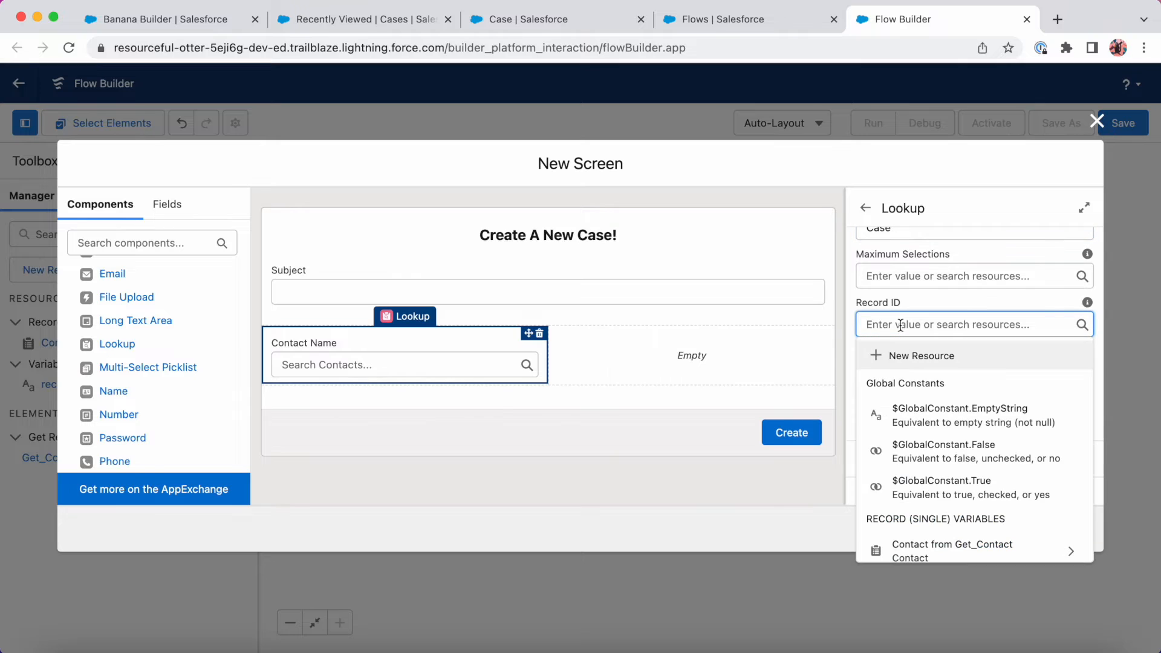
scroll(952, 399, down, 3)
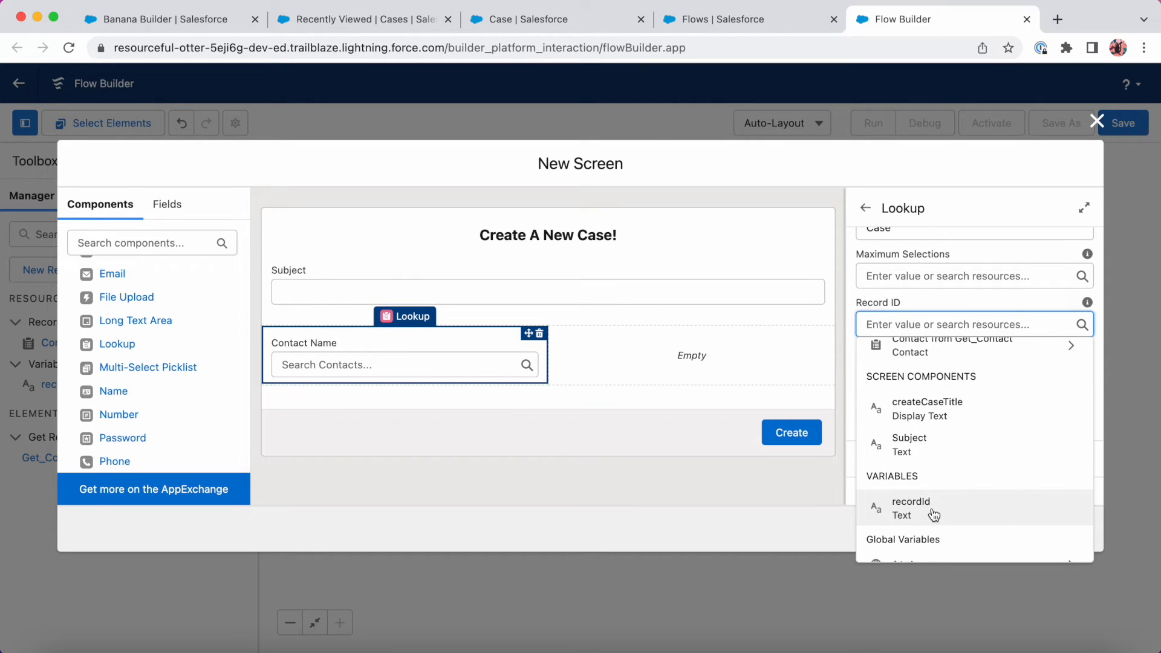
scroll(935, 514, up, 3)
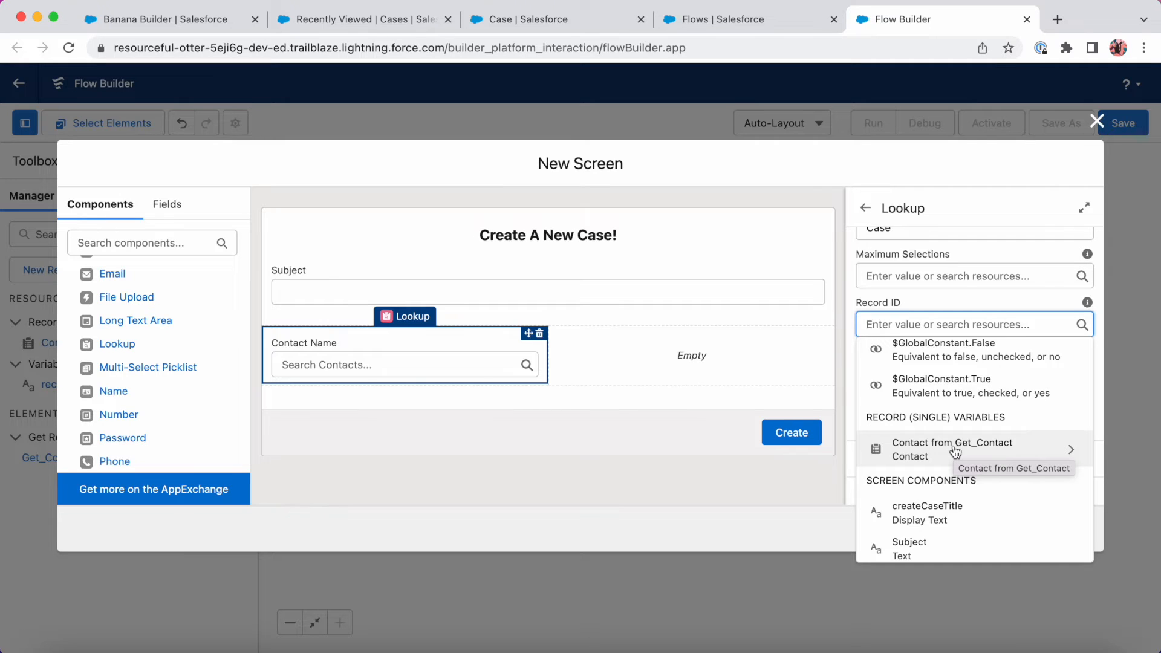
click(955, 451)
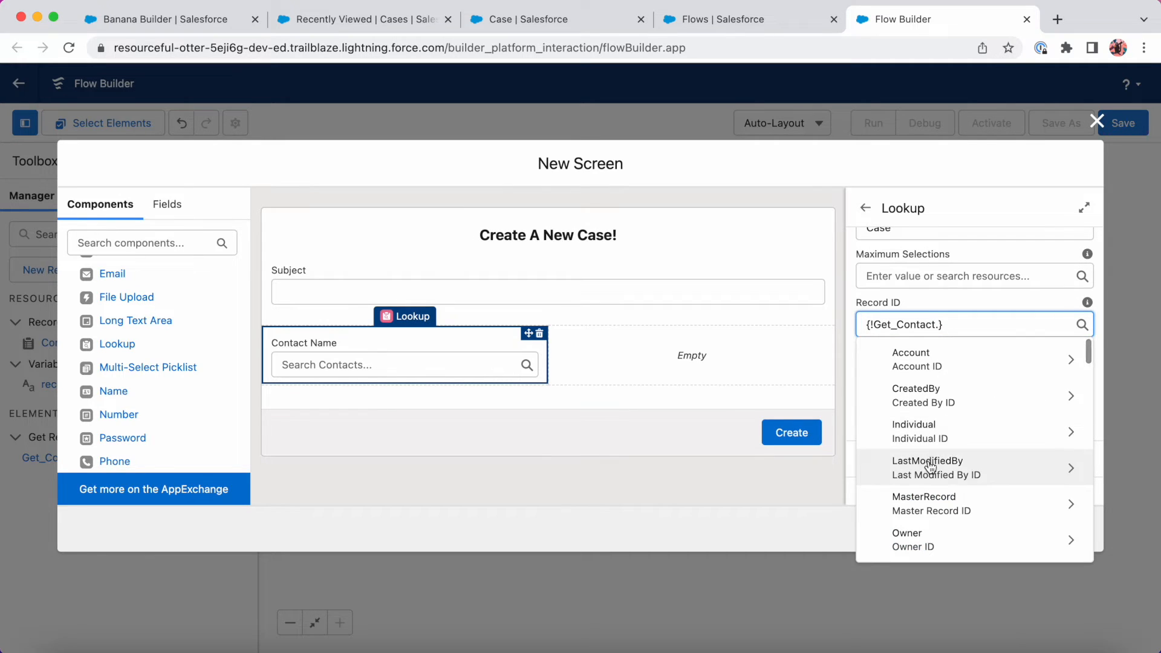
text(Id)
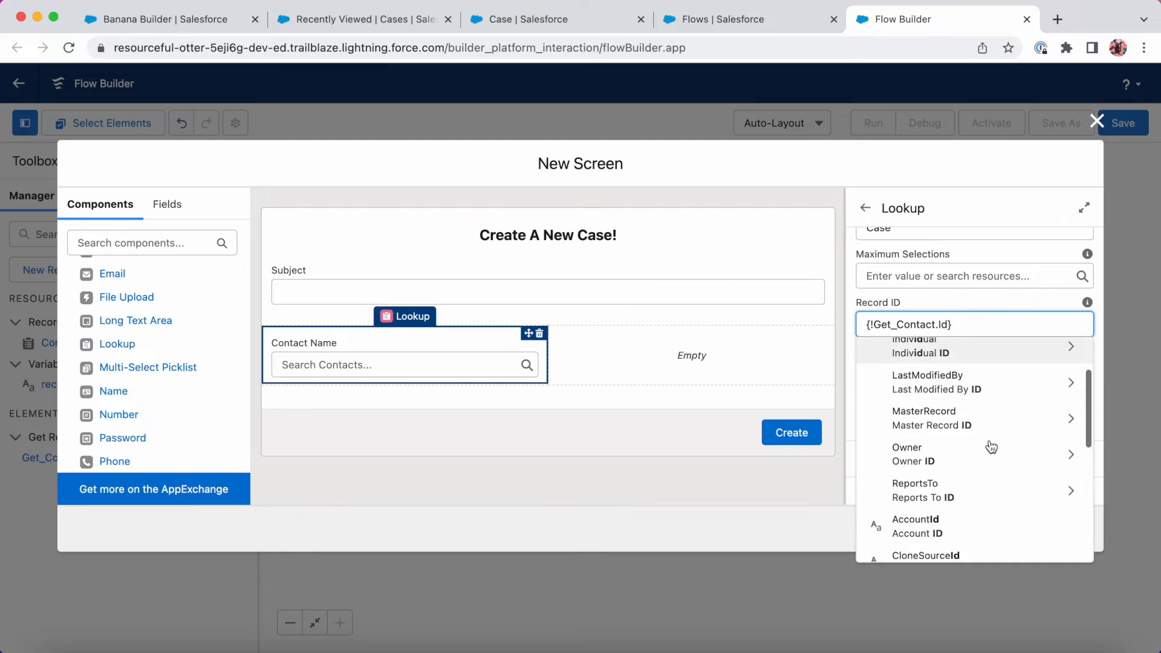
click(955, 451)
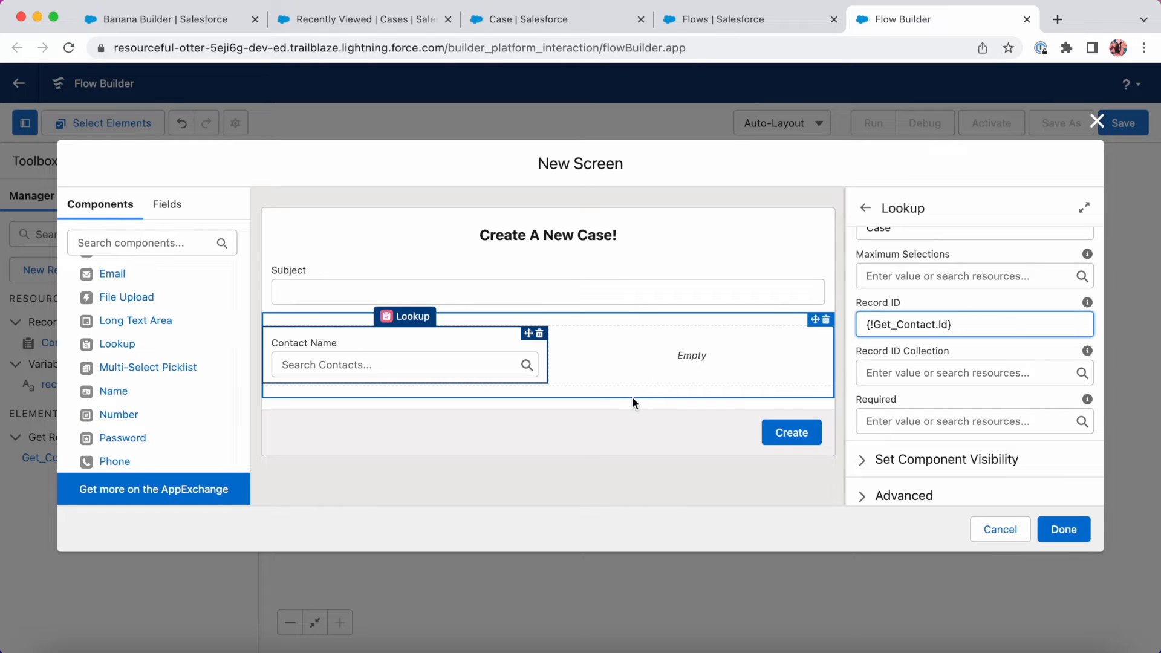
drag(149, 338, 608, 358)
Set up the lookup with API name 'account', field AccountId, label Account Name and object Case.
click(1007, 272)
text(account)
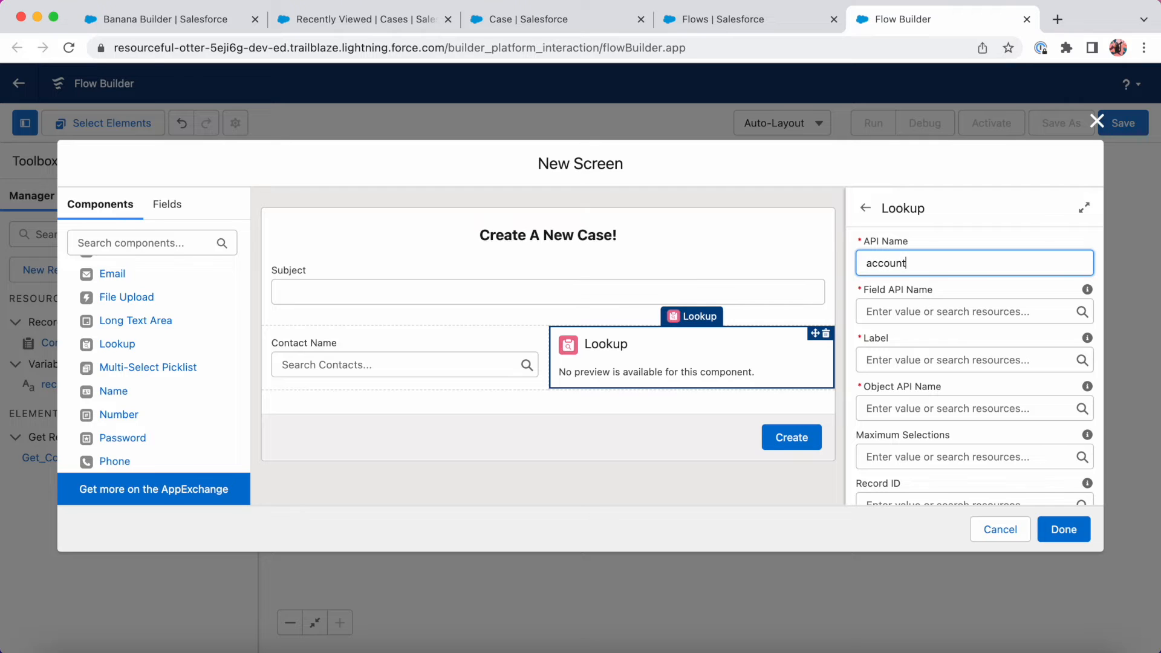
key(Tab)
text(Account)
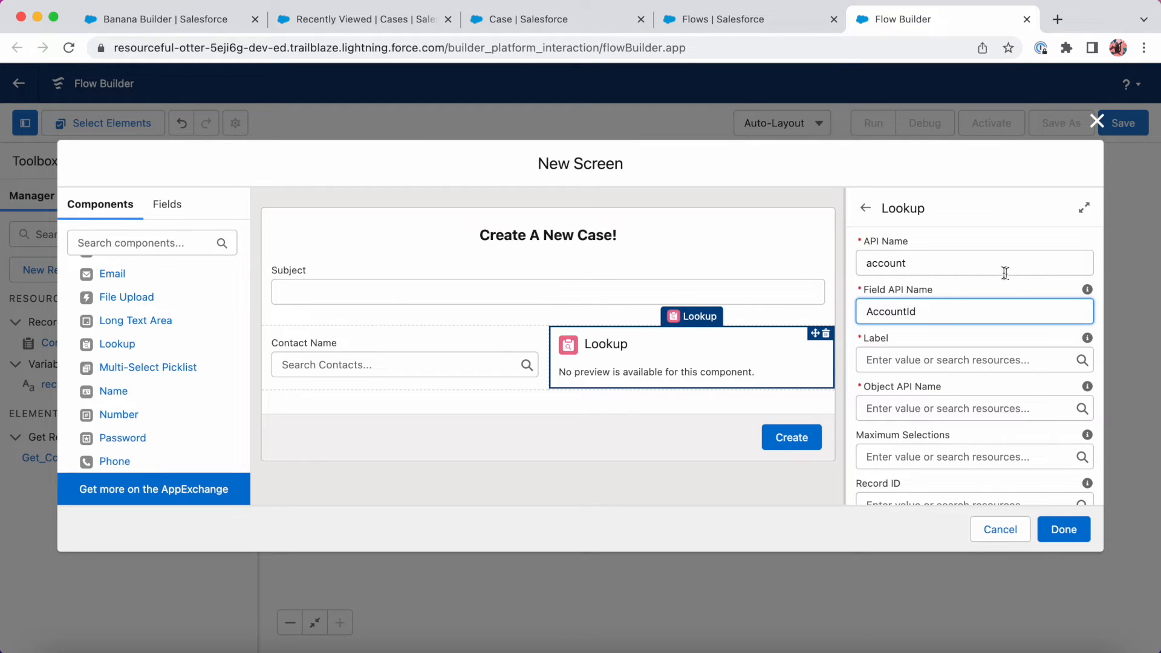
key(Tab)
text(Account Name)
key(Tab)
key(Tab)
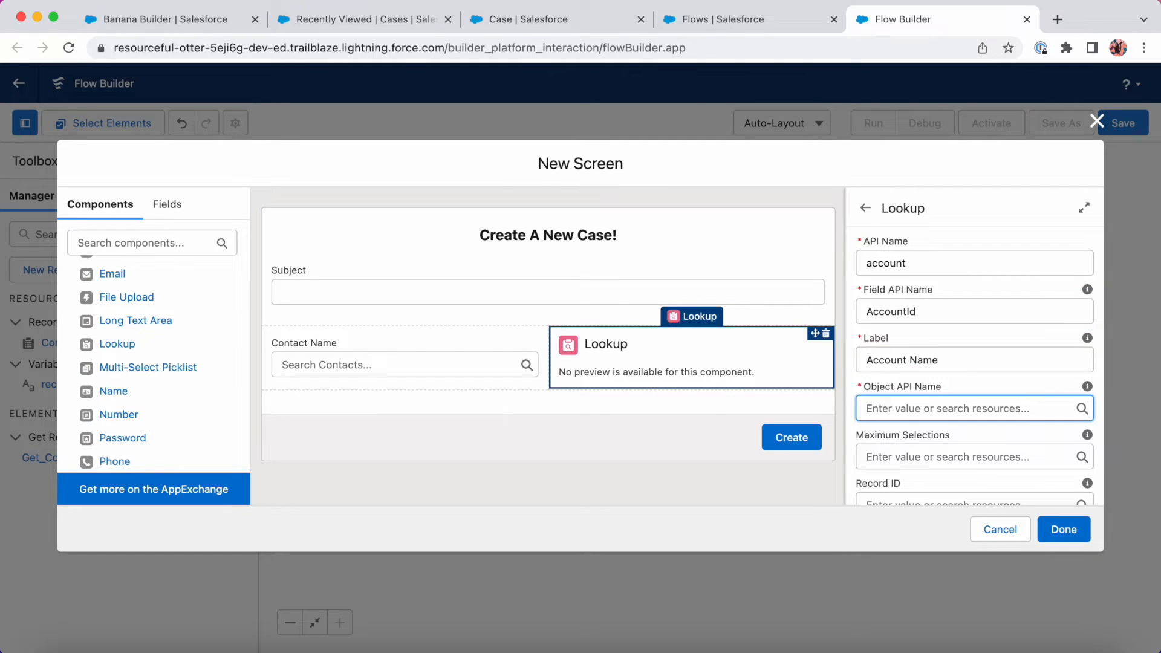
text(Case)
click(971, 380)
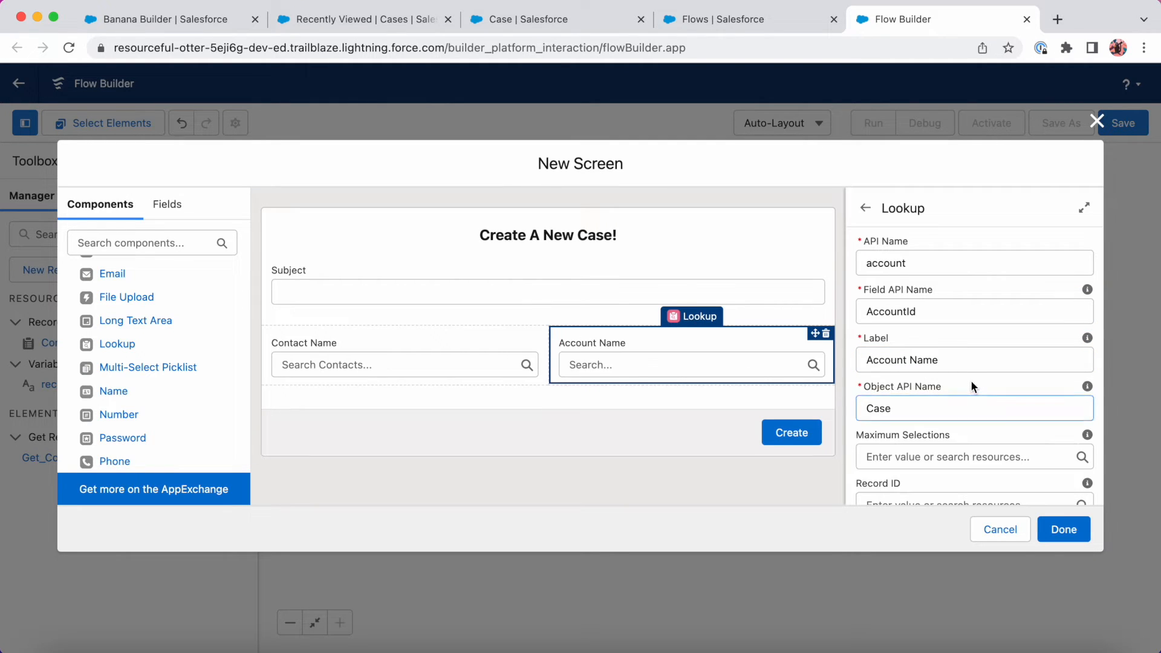
Set the Account Name lookup's Record ID to {!Get_Contact.AccountId}.
scroll(941, 402, down, 3)
click(919, 388)
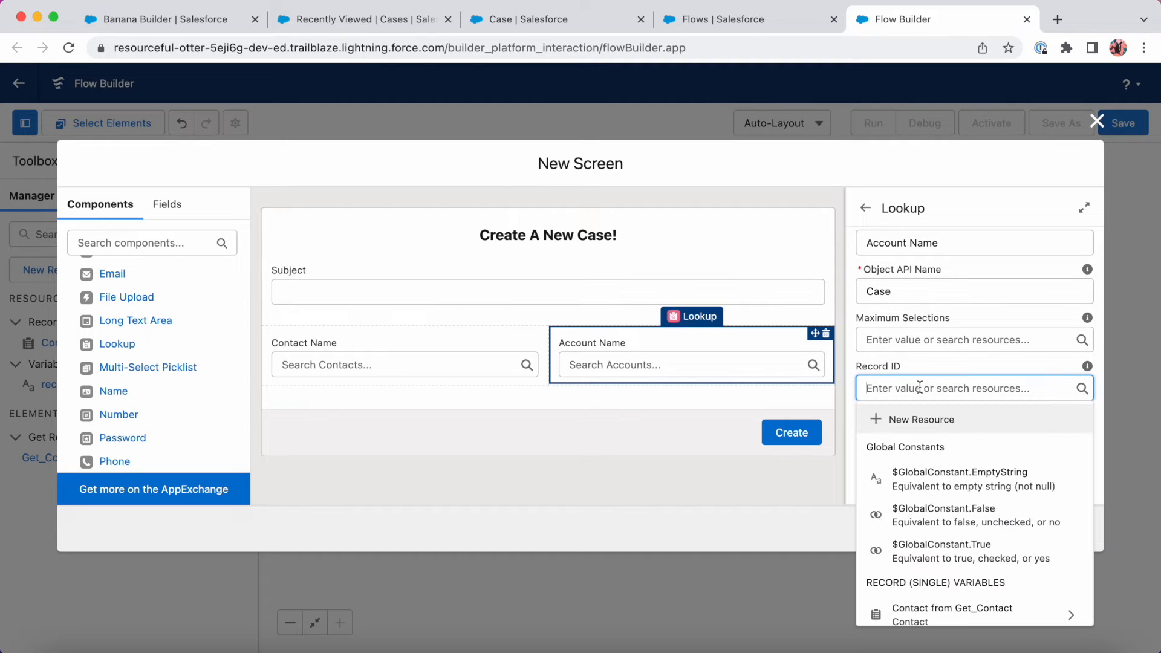
text(contac)
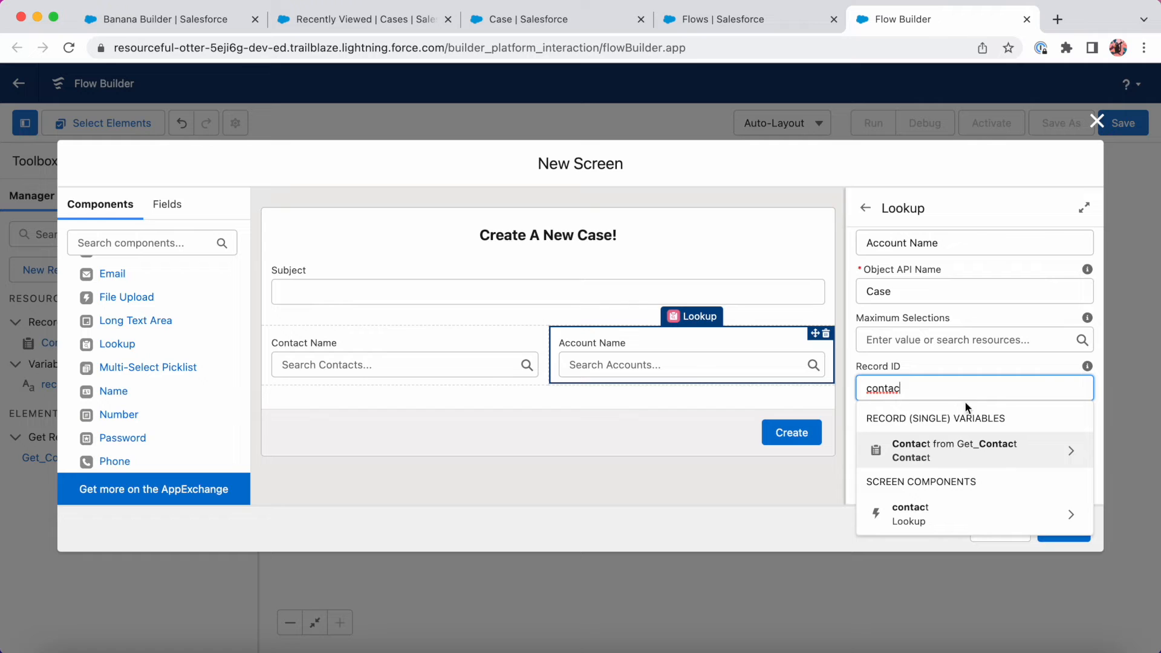
click(961, 460)
text(a)
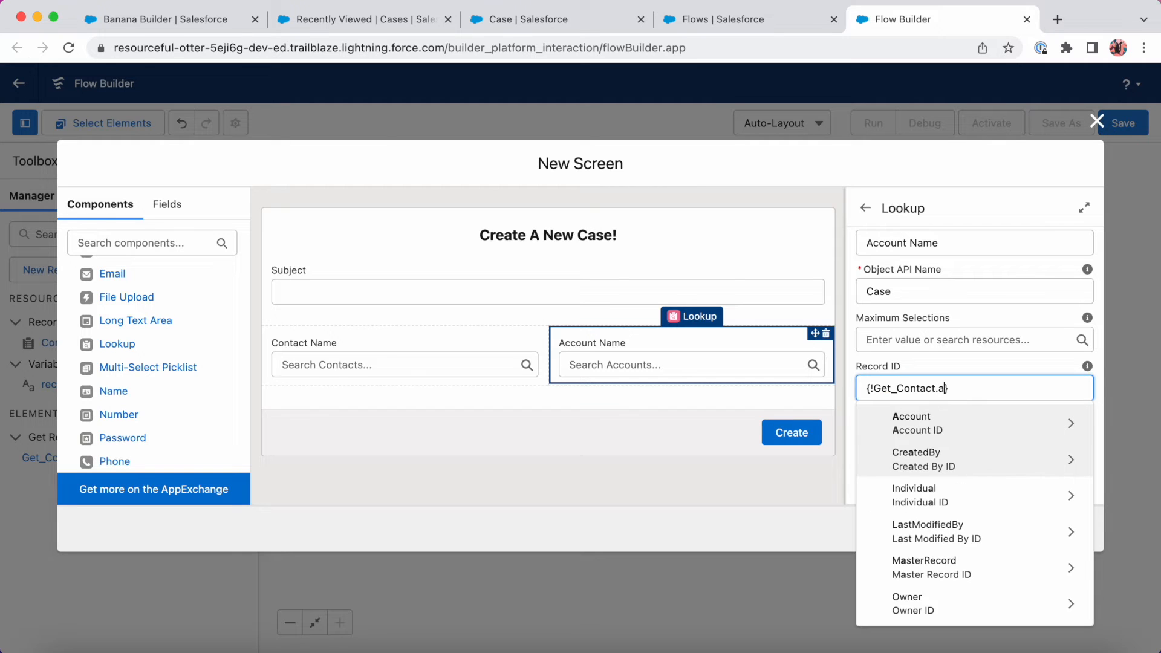
text(ct.Account)
click(980, 462)
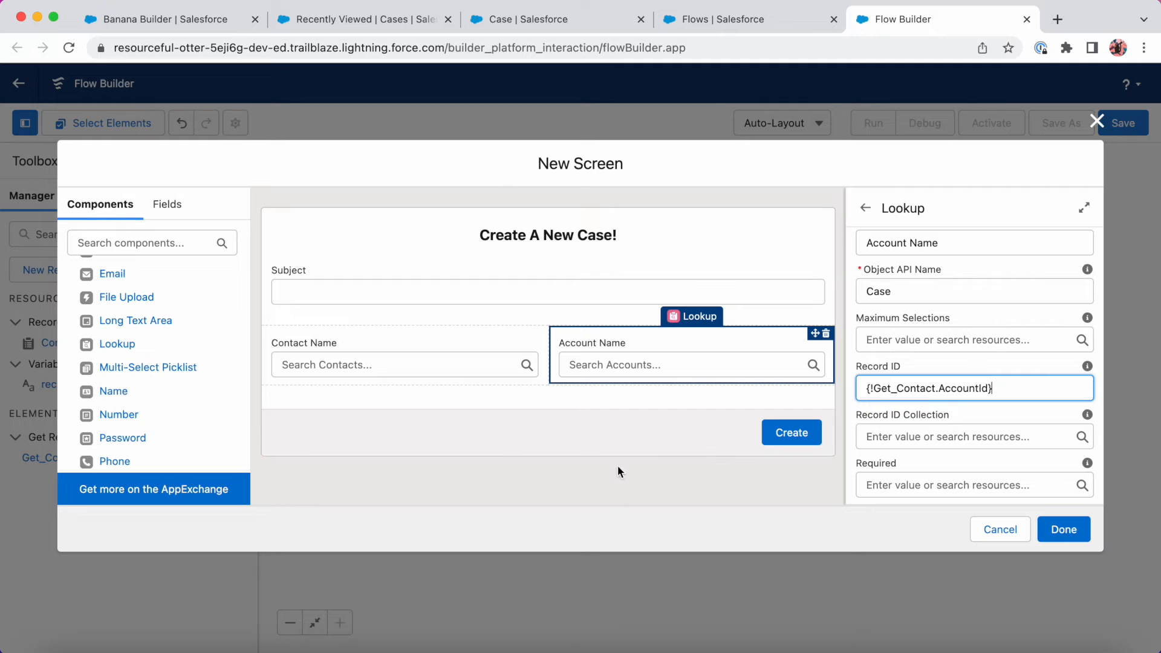
scroll(145, 418, down, 5)
scroll(144, 416, down, 2)
Add a two-column Section below the lookups and put a Picklist in its left column.
drag(143, 454, 433, 388)
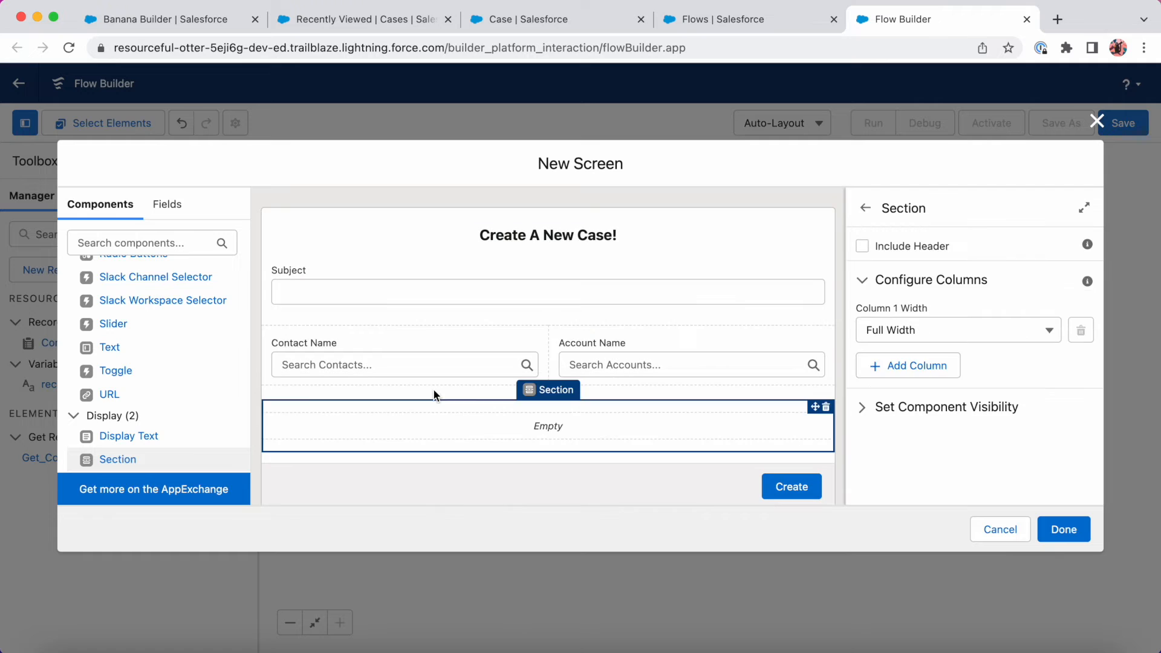
click(923, 373)
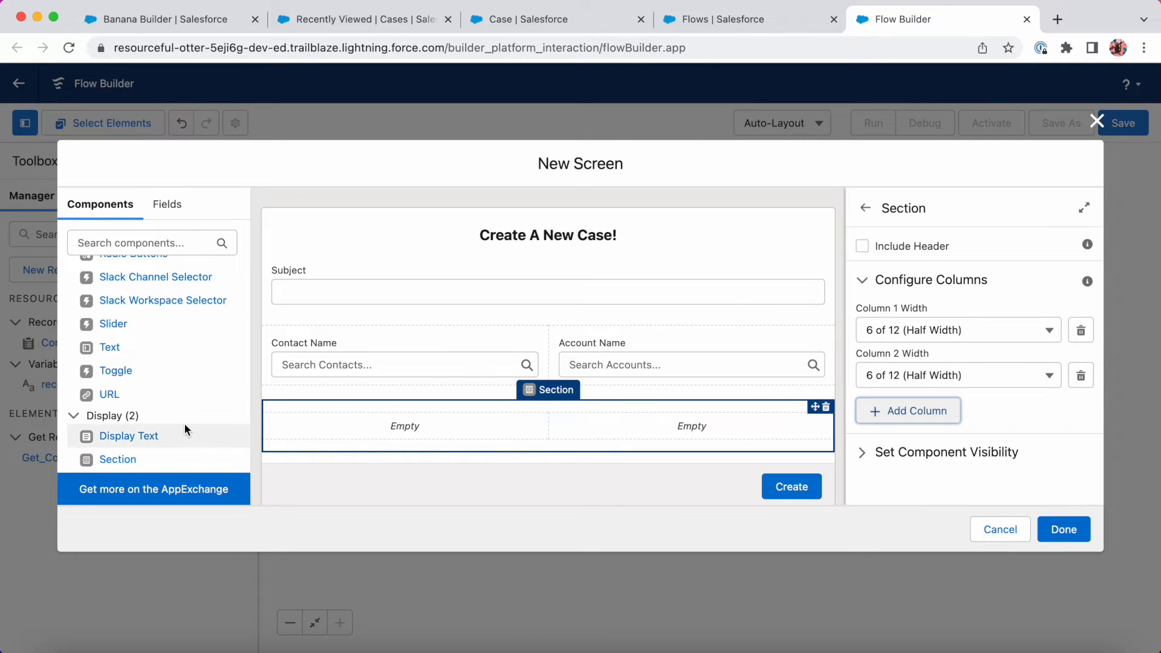
scroll(184, 430, up, 3)
drag(169, 400, 376, 421)
Label the picklist Status, make it required, and keep its data type as Text.
click(914, 272)
text(Status)
key(Tab)
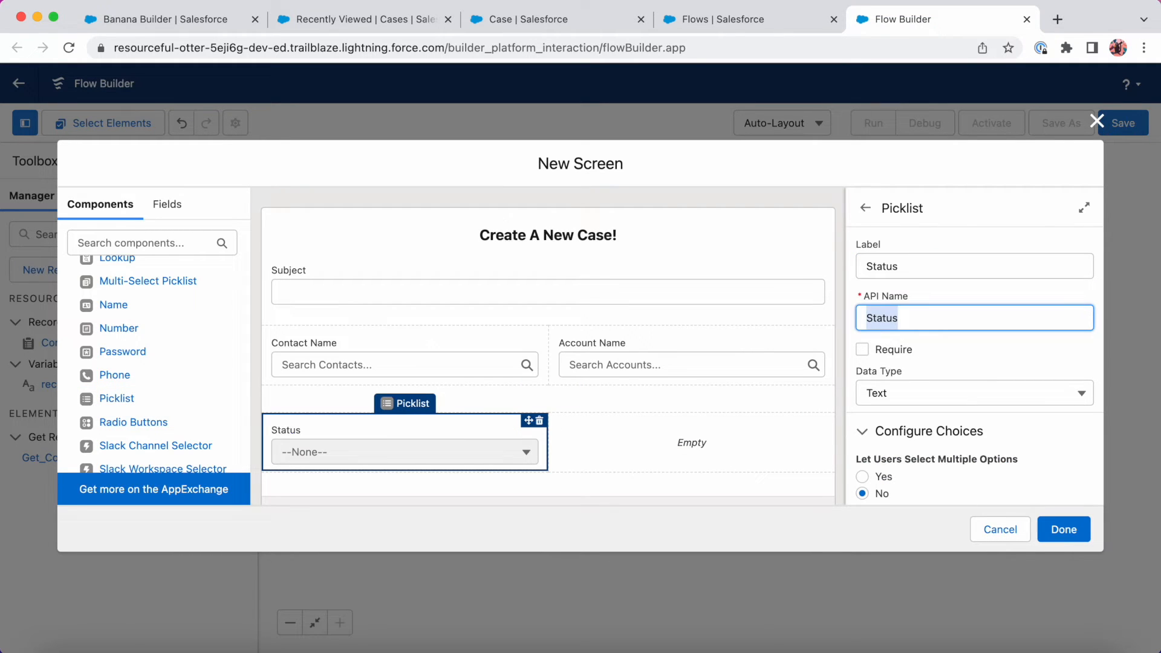
click(863, 350)
scroll(982, 353, down, 3)
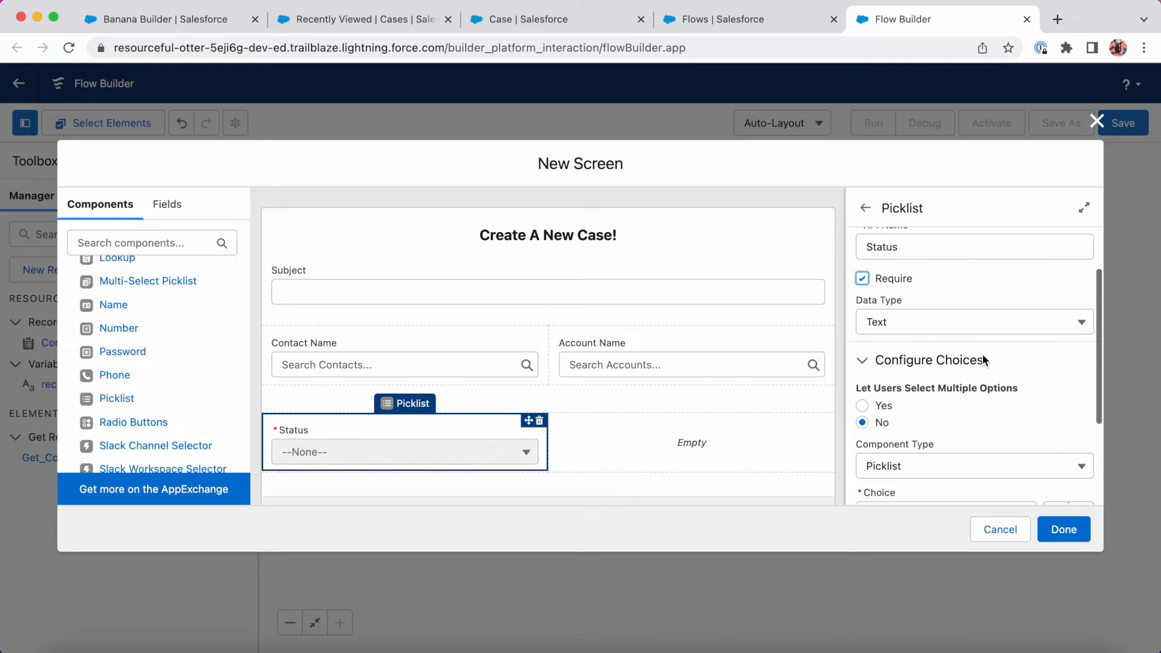
click(996, 321)
click(997, 320)
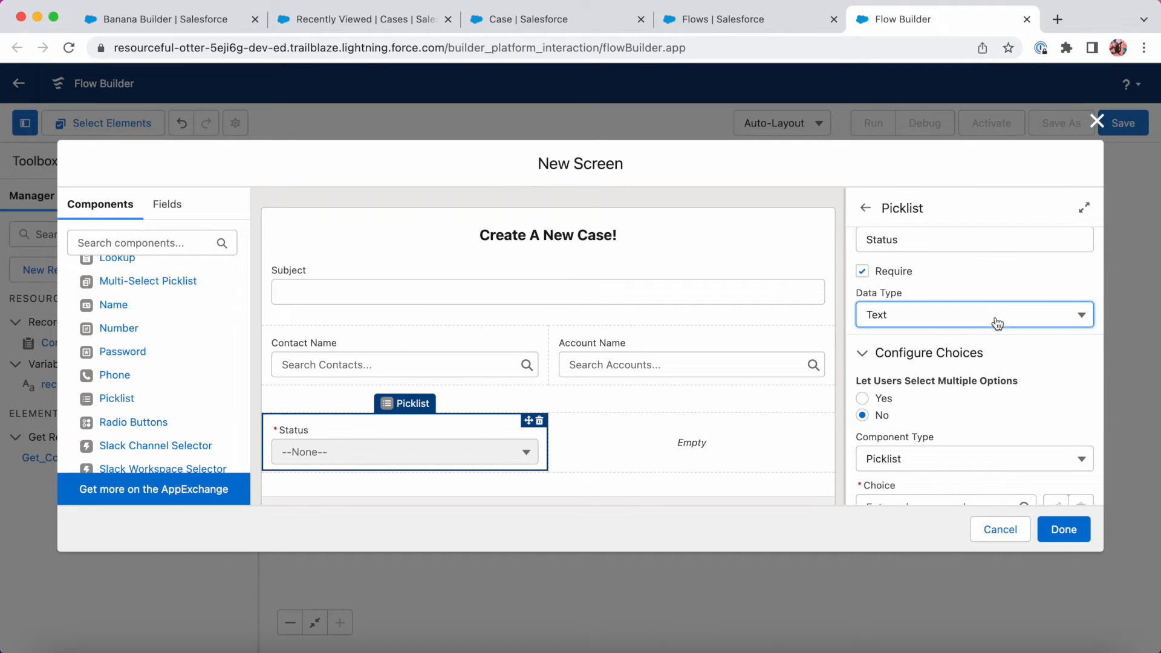
scroll(992, 318, down, 3)
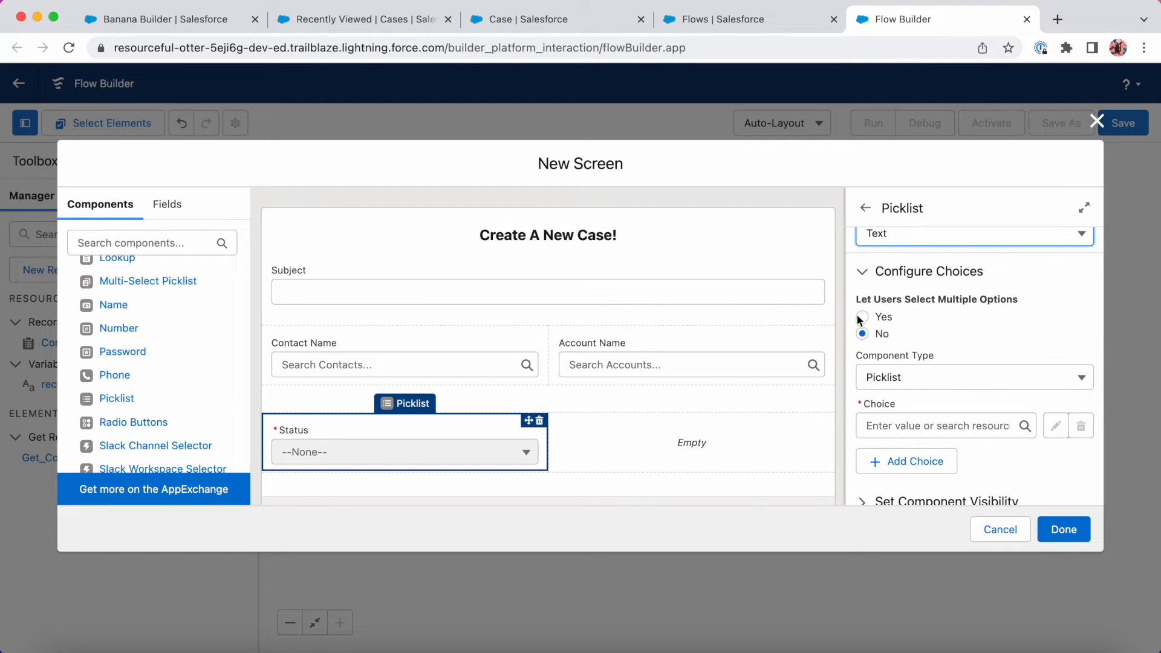
scroll(981, 424, down, 2)
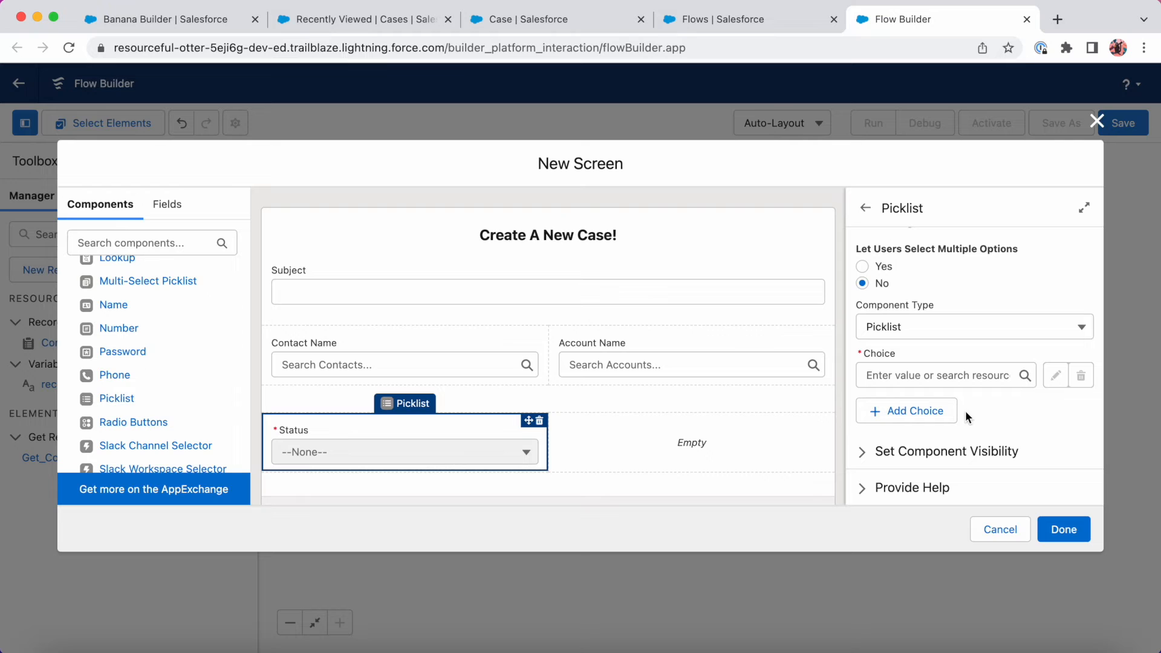
Check the existing Case Status values on a new case form, then return to the flow.
click(375, 23)
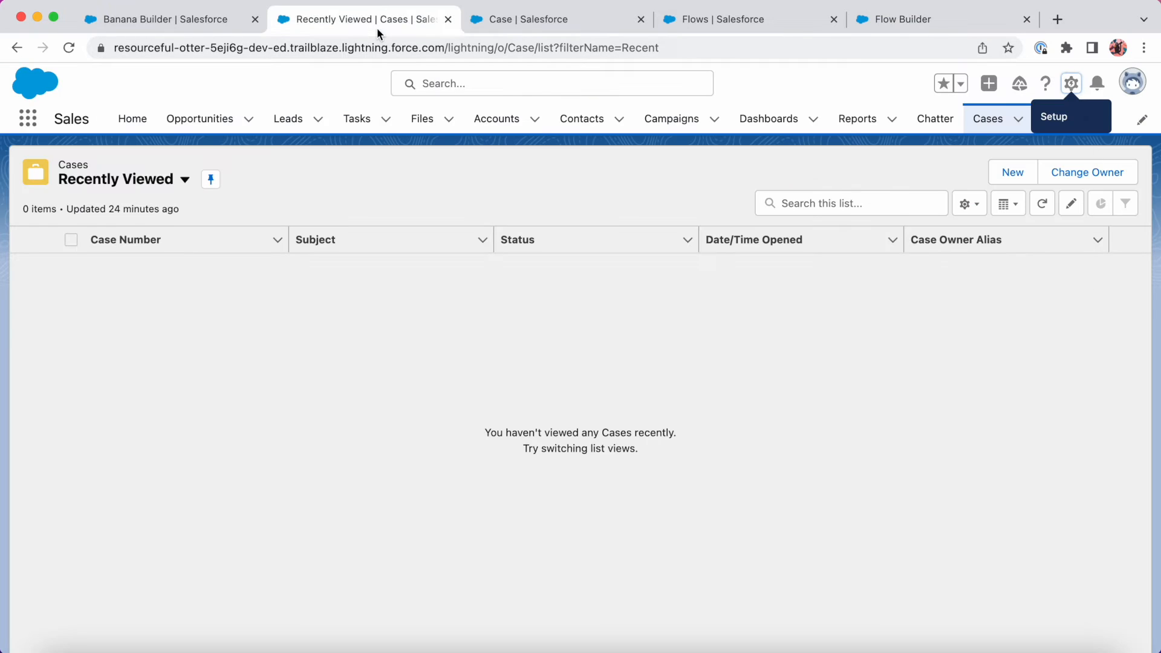
click(1011, 175)
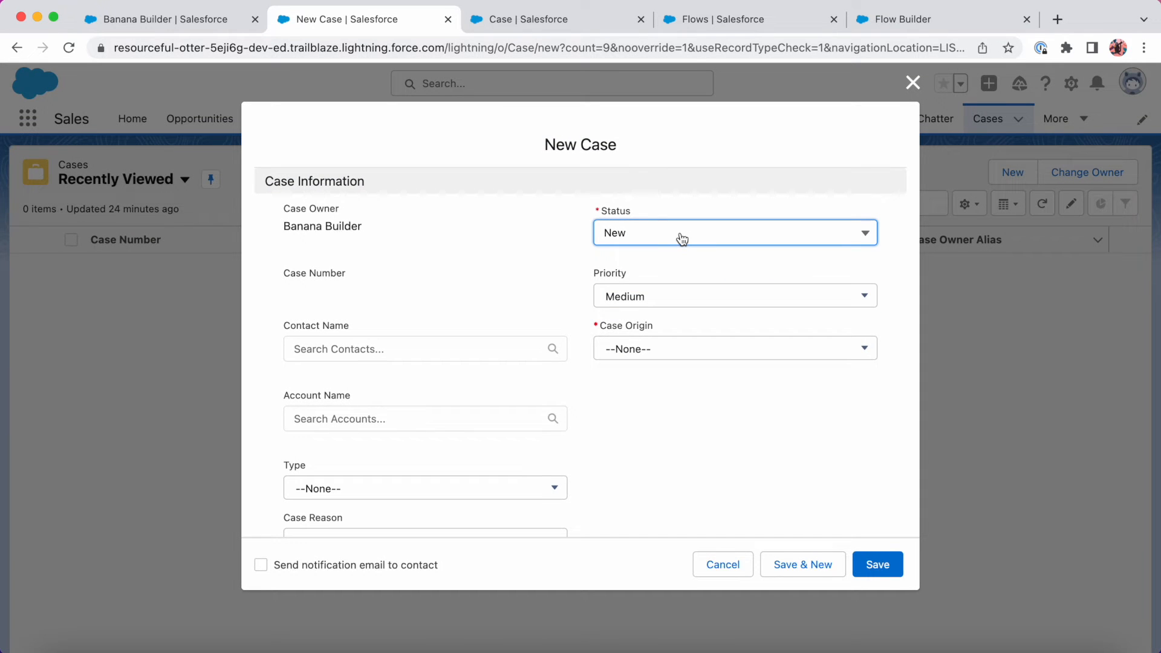
click(681, 238)
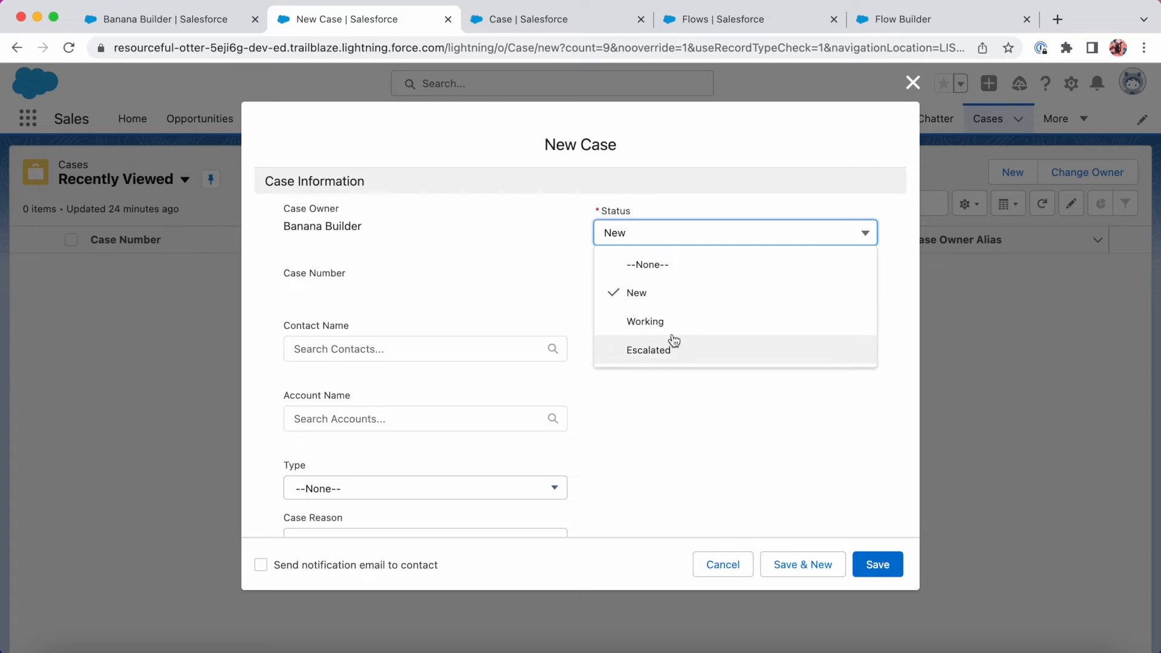
click(950, 20)
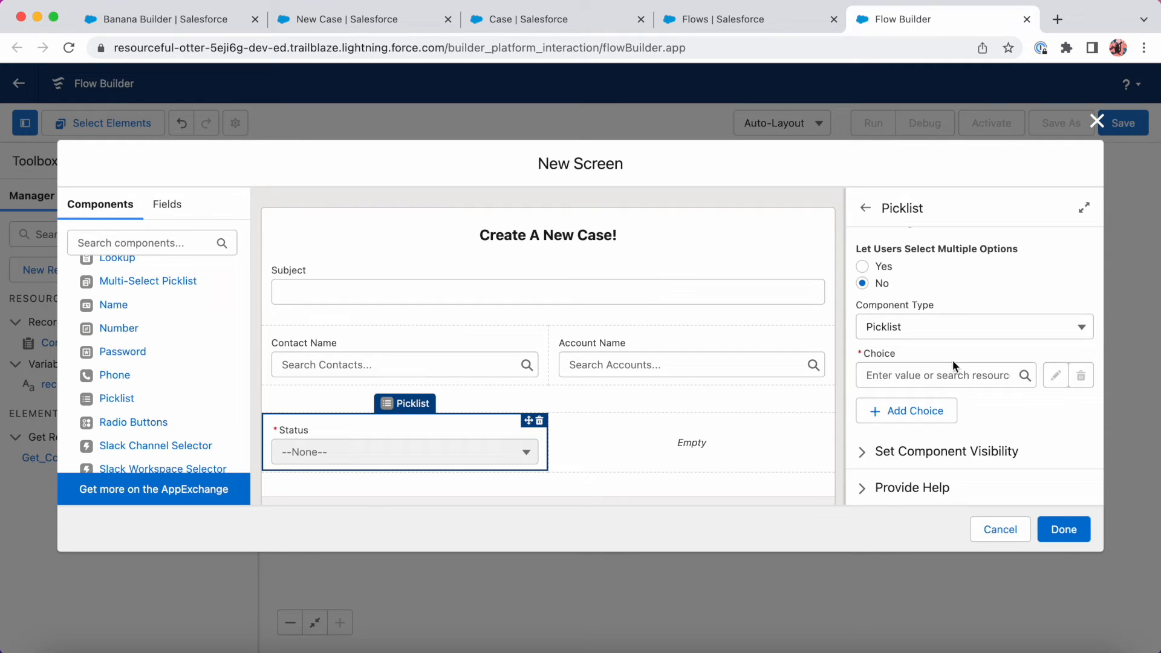
Try adding 'New' as a second Status choice, which Flow Builder rejects as invalid.
click(908, 411)
click(884, 425)
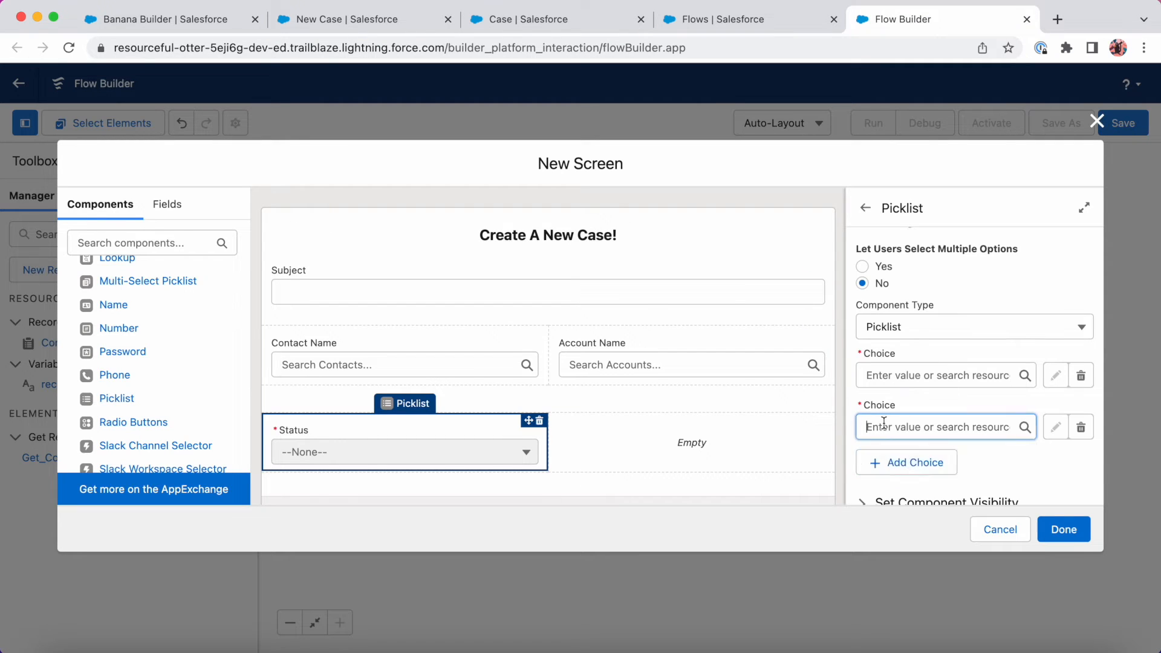
text(New)
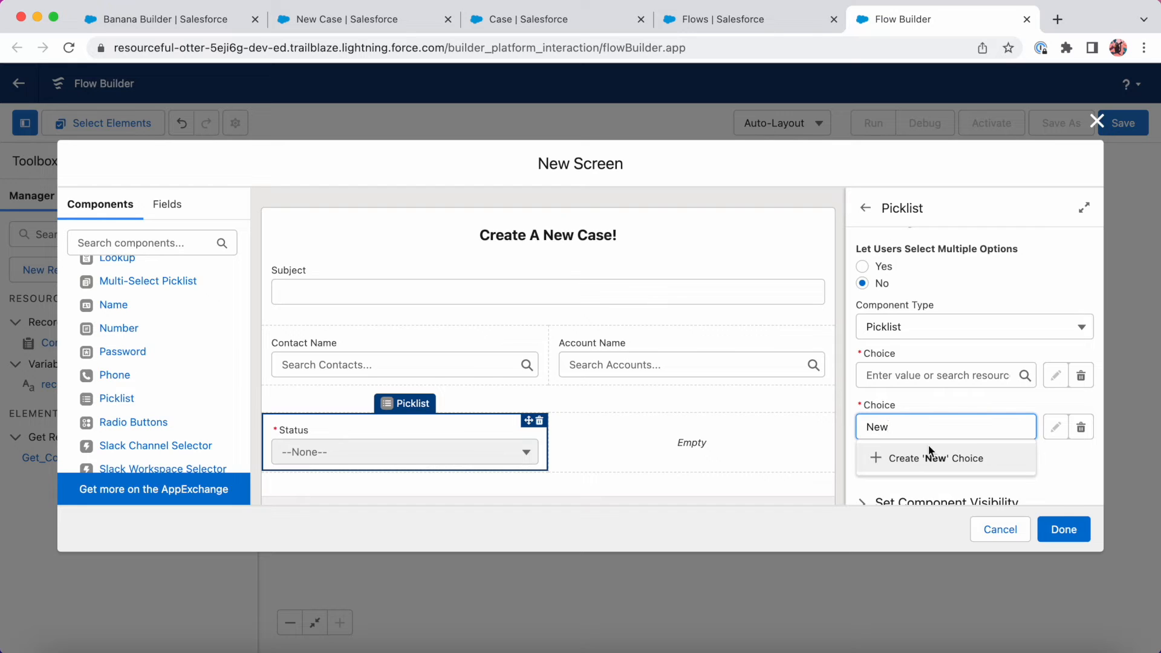
click(1050, 487)
drag(1051, 480, 903, 443)
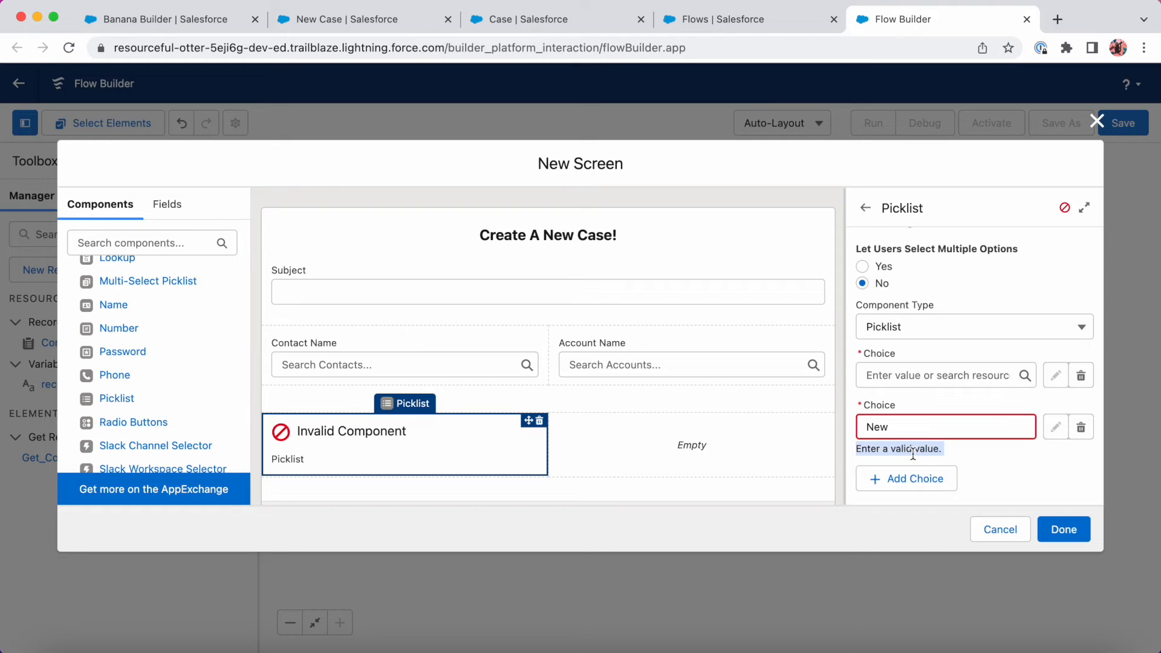
Delete the invalid choice and start a New Choice Resource for the first Choice slot.
click(1081, 428)
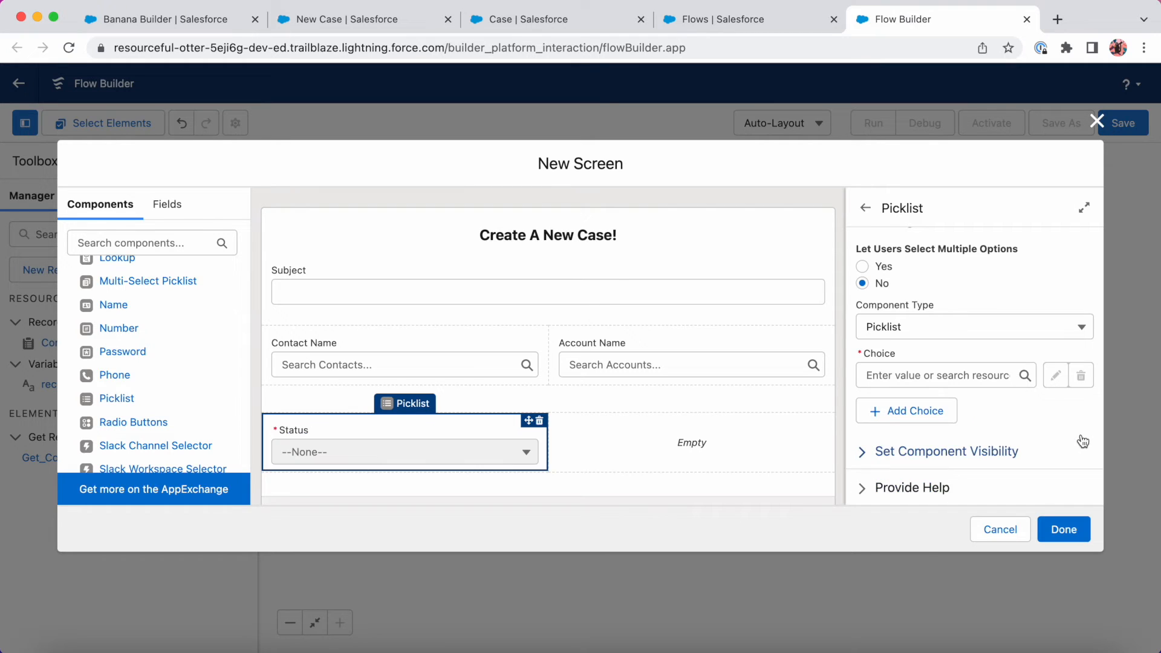
click(948, 371)
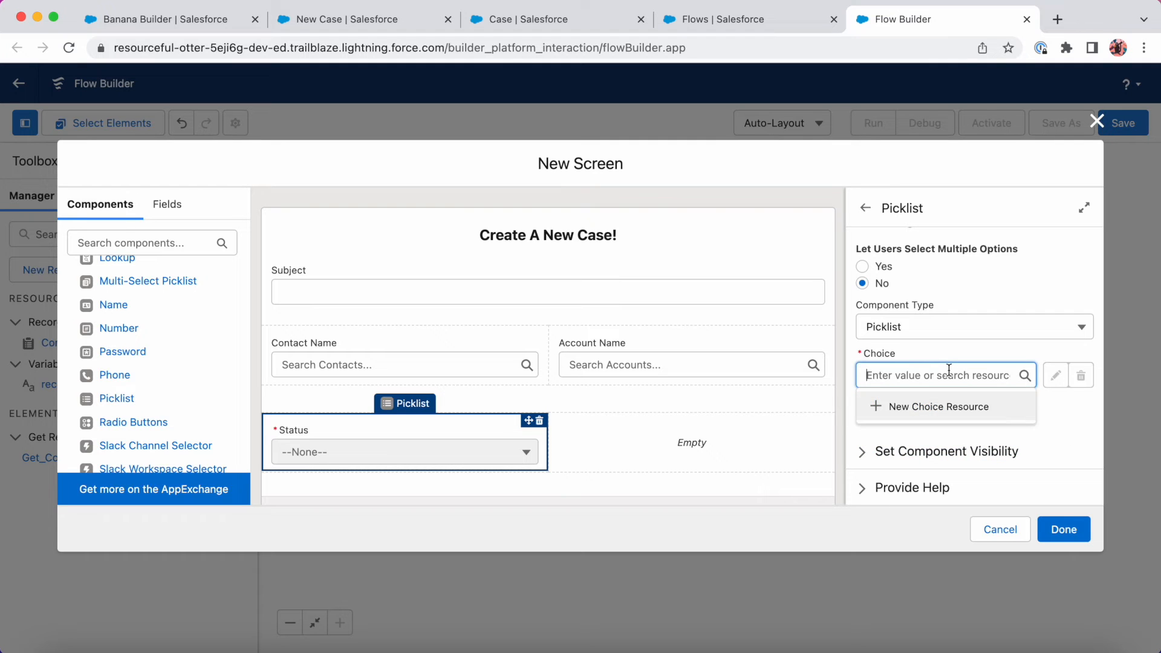
click(951, 409)
Create a Picklist Choice Set named statusPicklist, described 'Status picklist from the Case object'.
click(605, 296)
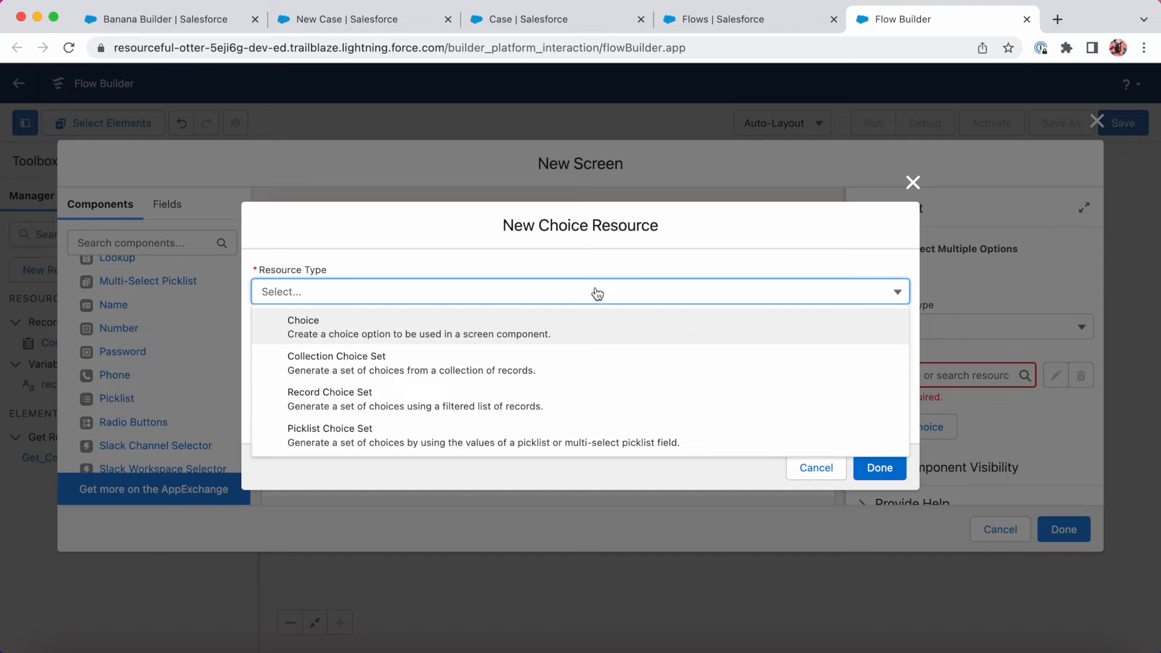
click(435, 430)
click(411, 325)
text(statusPicklist)
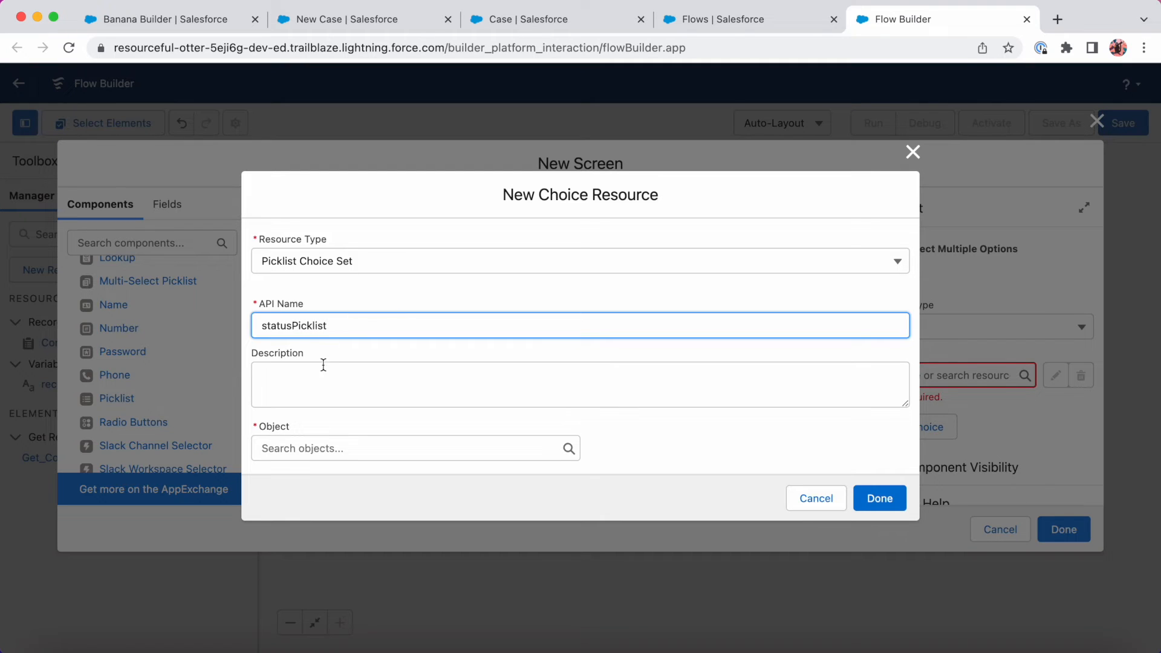
click(322, 367)
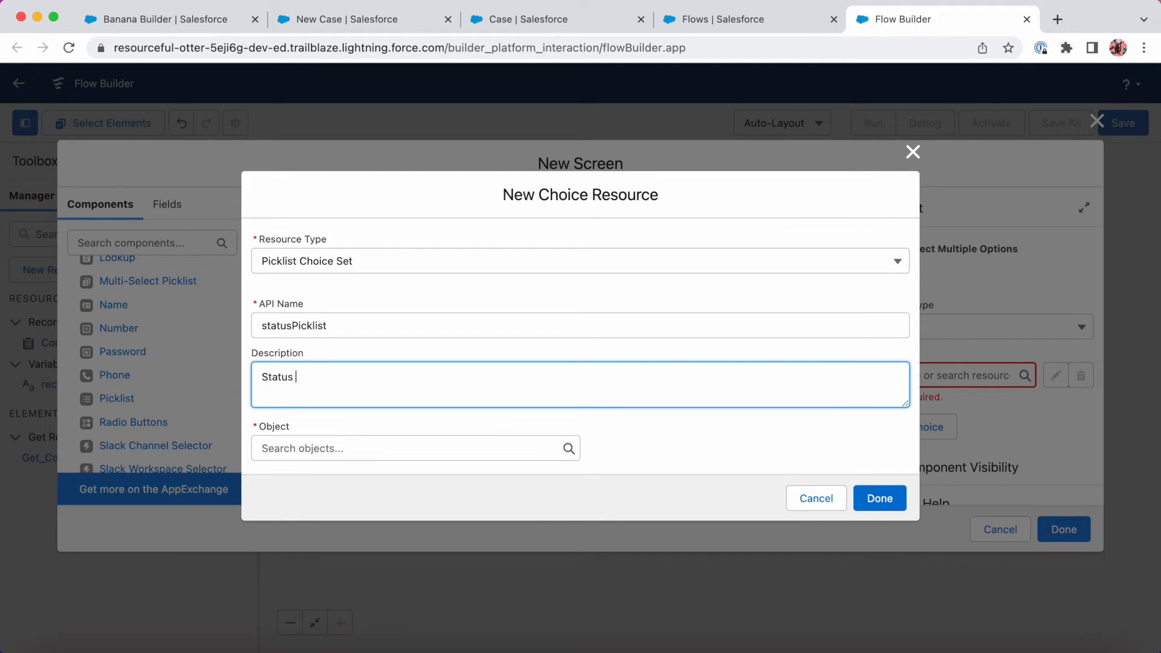
text(Status picklist from the Case object)
Base statusPicklist on Case, data type Picklist, field Status, and save it.
click(327, 449)
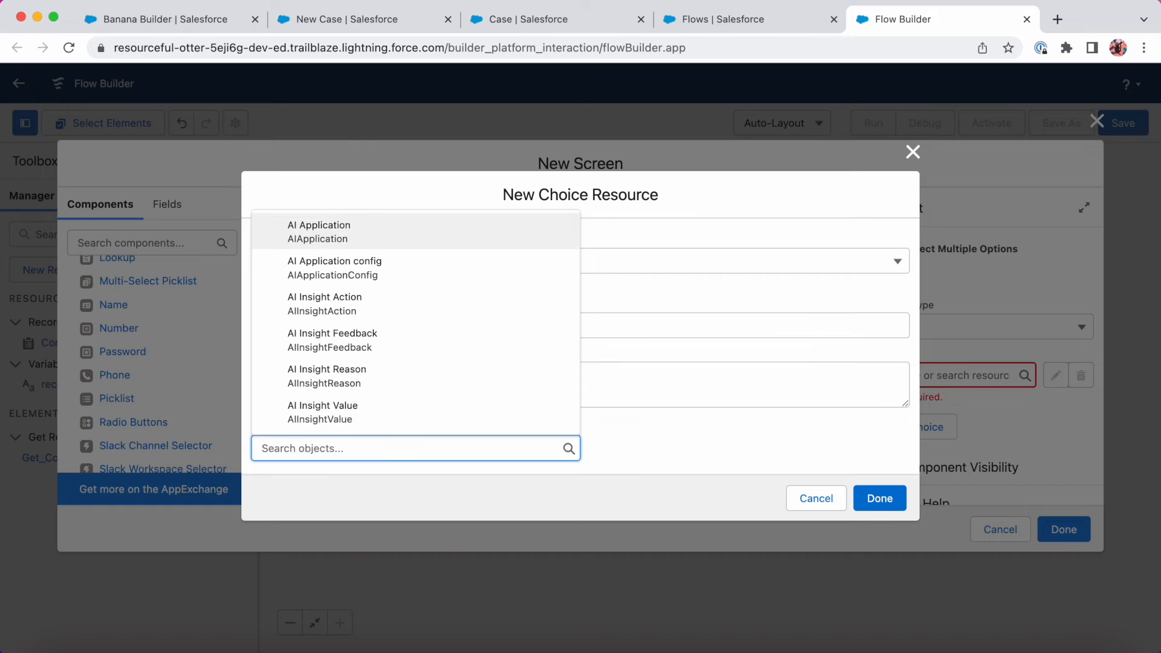
text(case)
scroll(401, 389, down, 3)
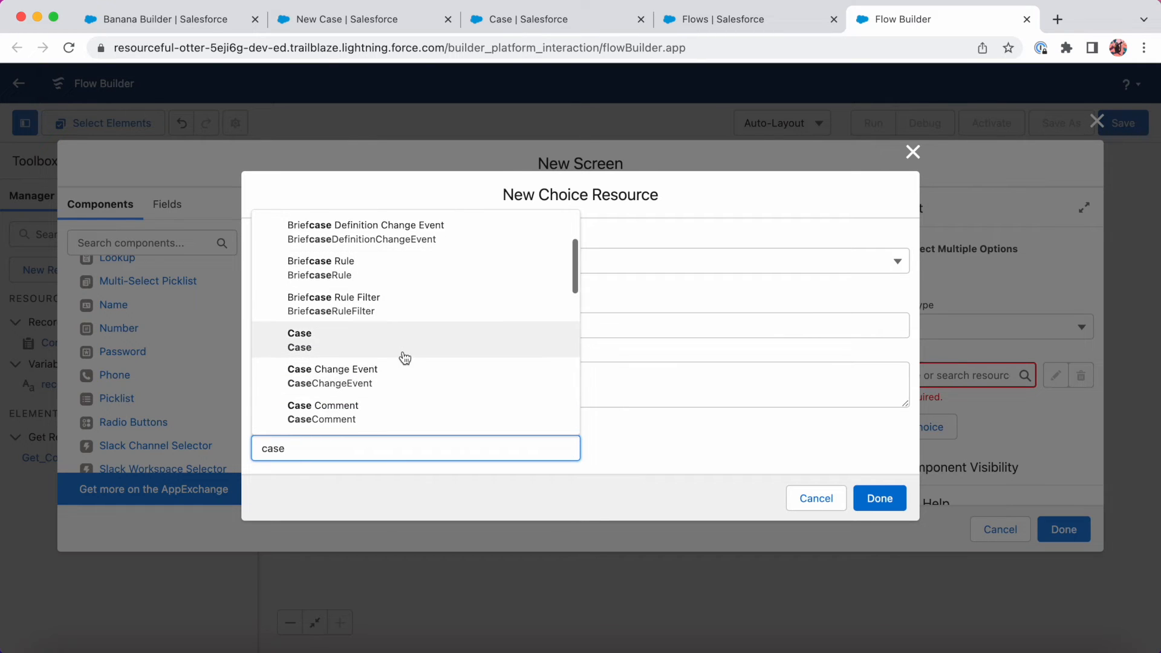
click(402, 354)
click(376, 449)
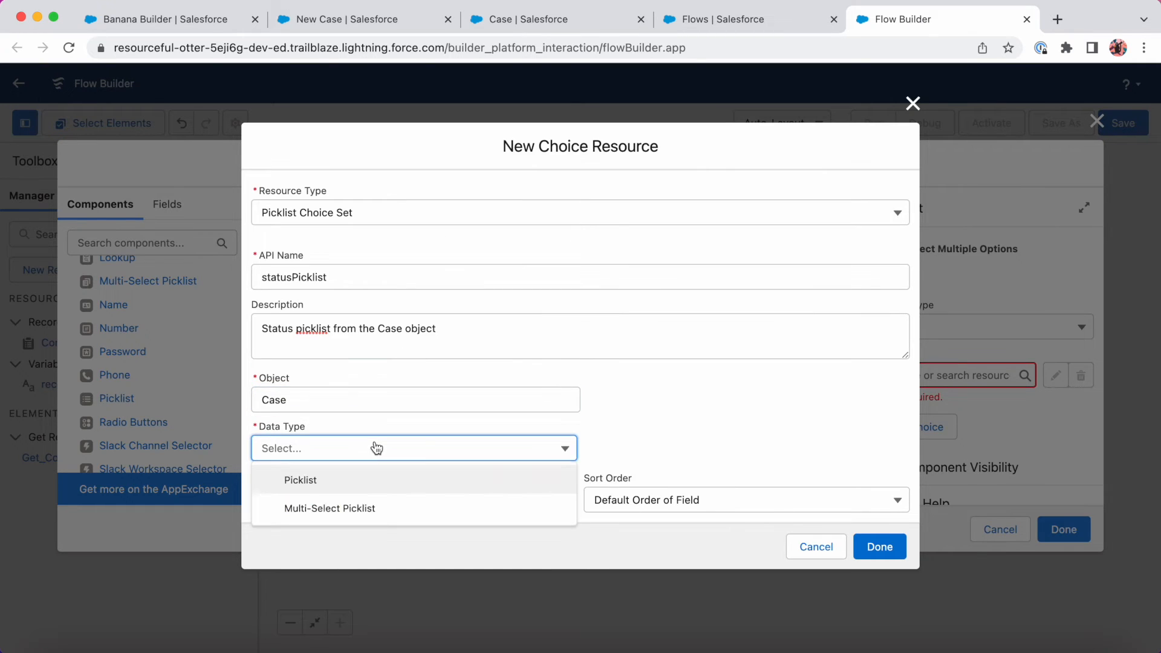
click(365, 481)
click(370, 499)
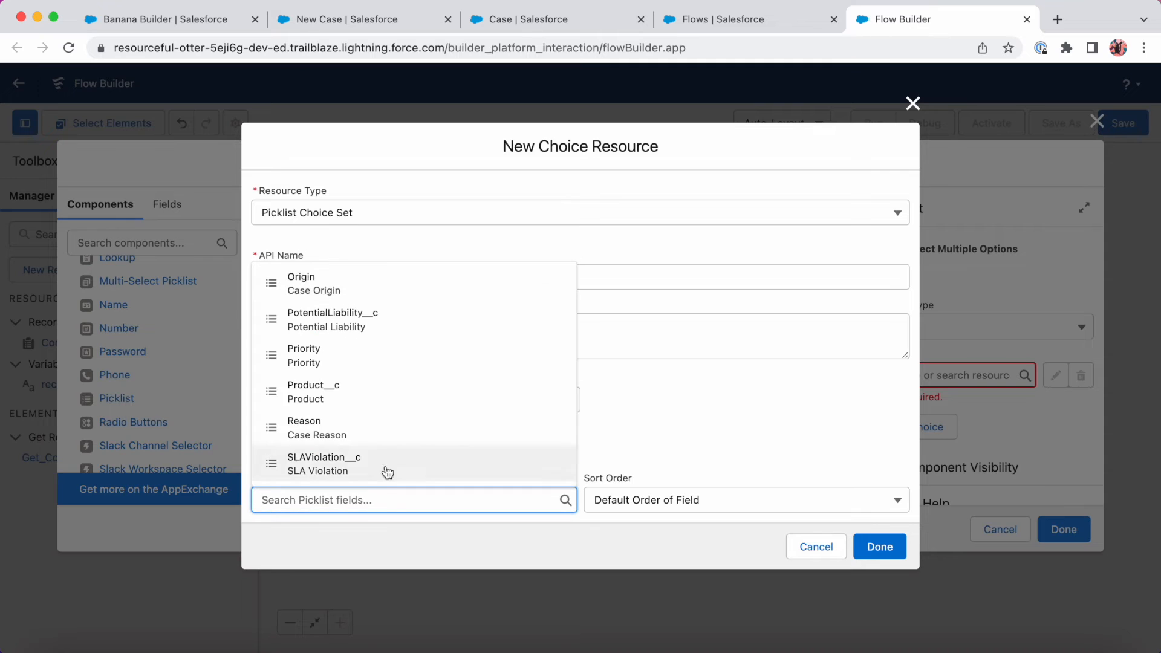
text(stat)
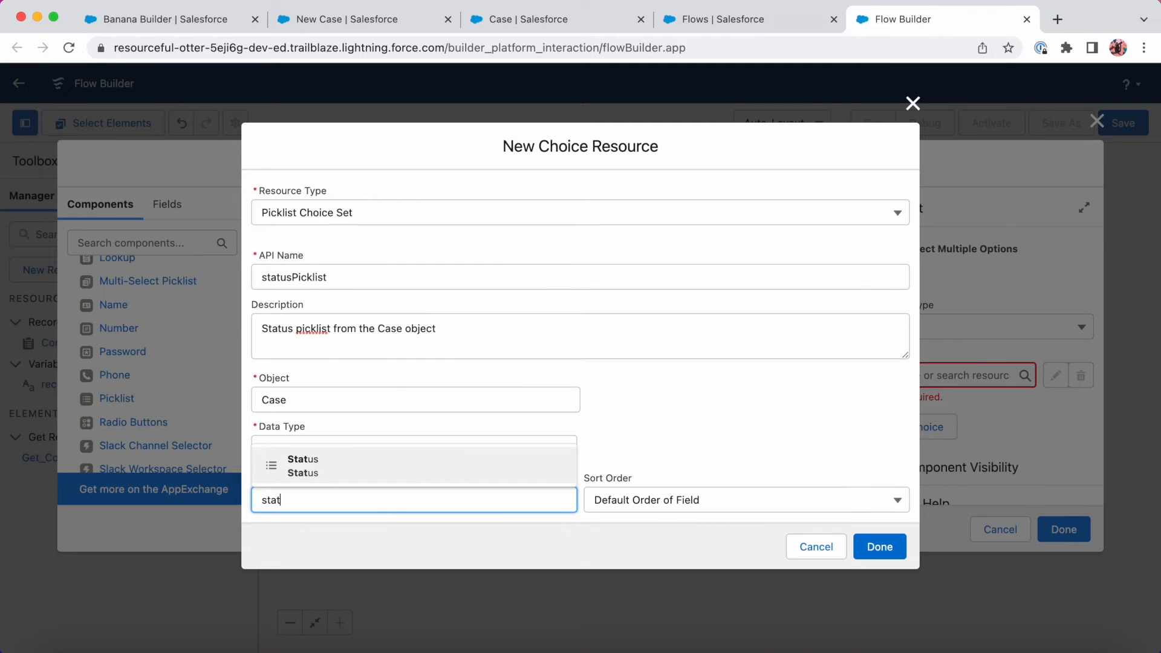
click(365, 463)
click(880, 546)
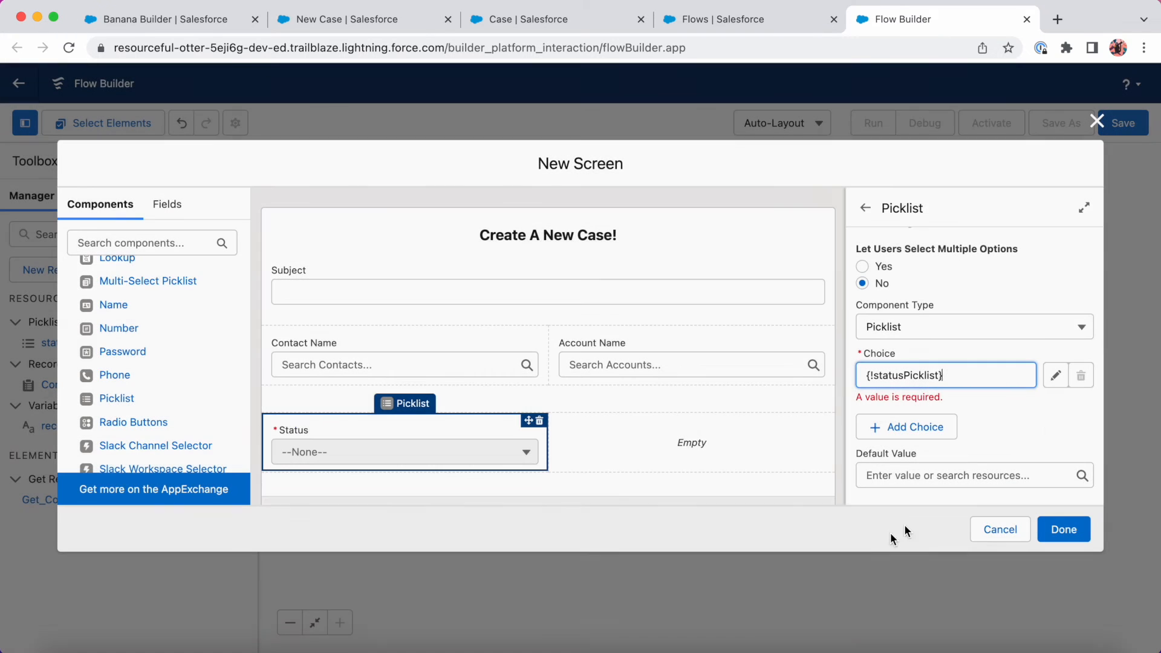
Default the Status picklist to New and drop a second picklist into the right column.
scroll(1026, 426, down, 2)
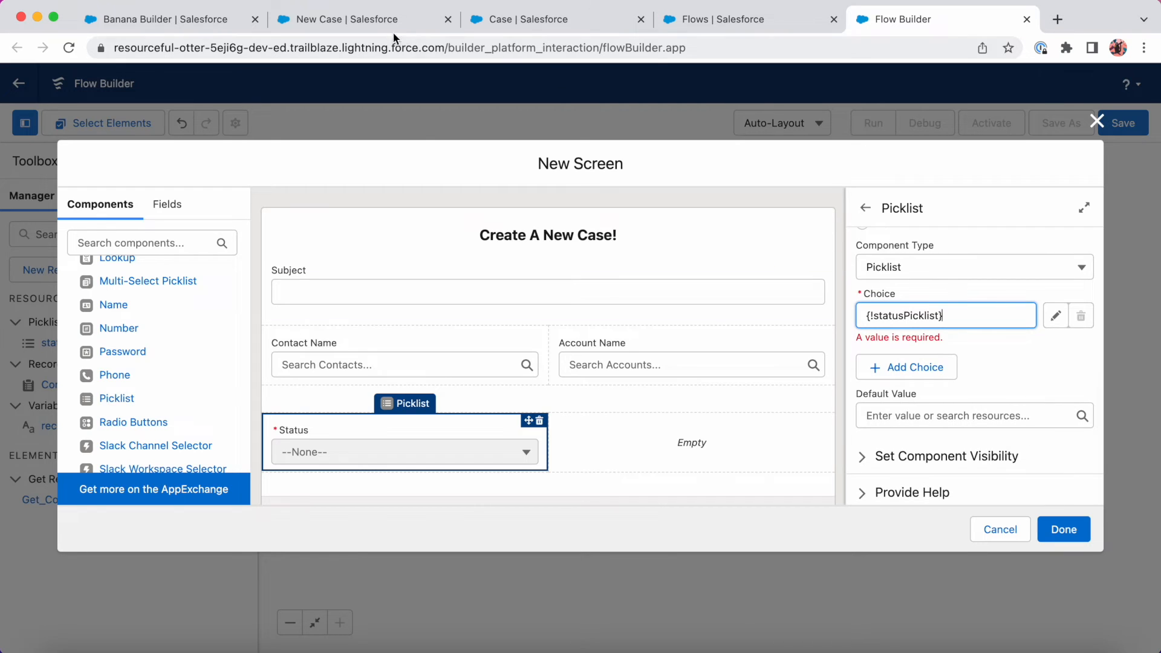
click(375, 21)
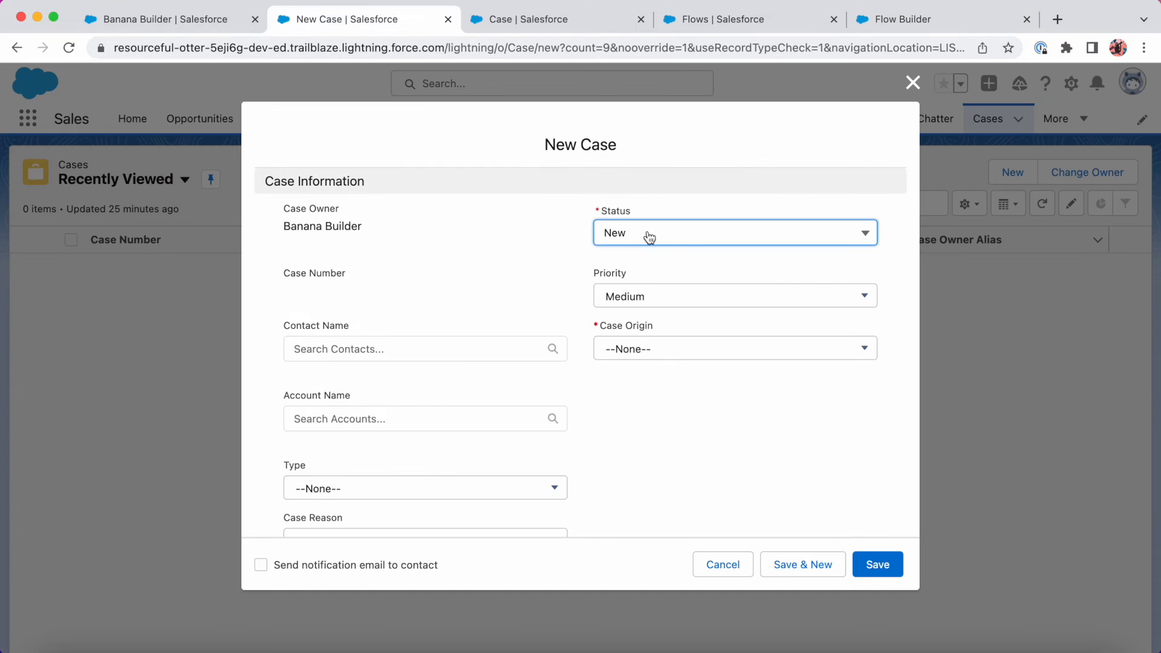
click(925, 23)
click(912, 410)
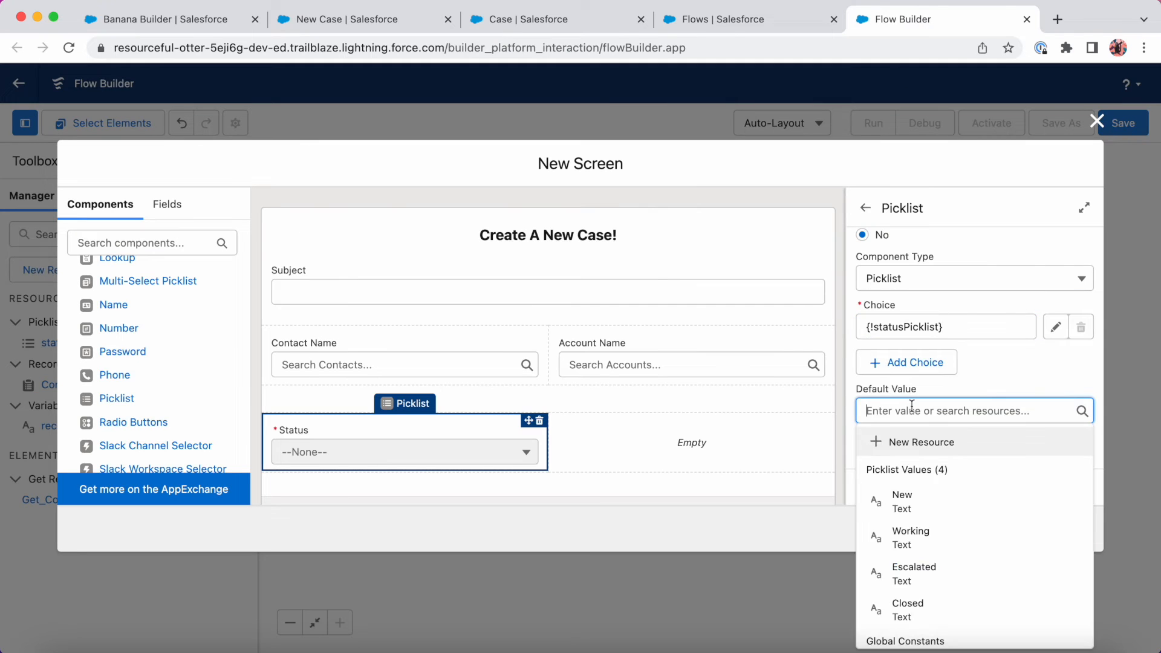
click(903, 503)
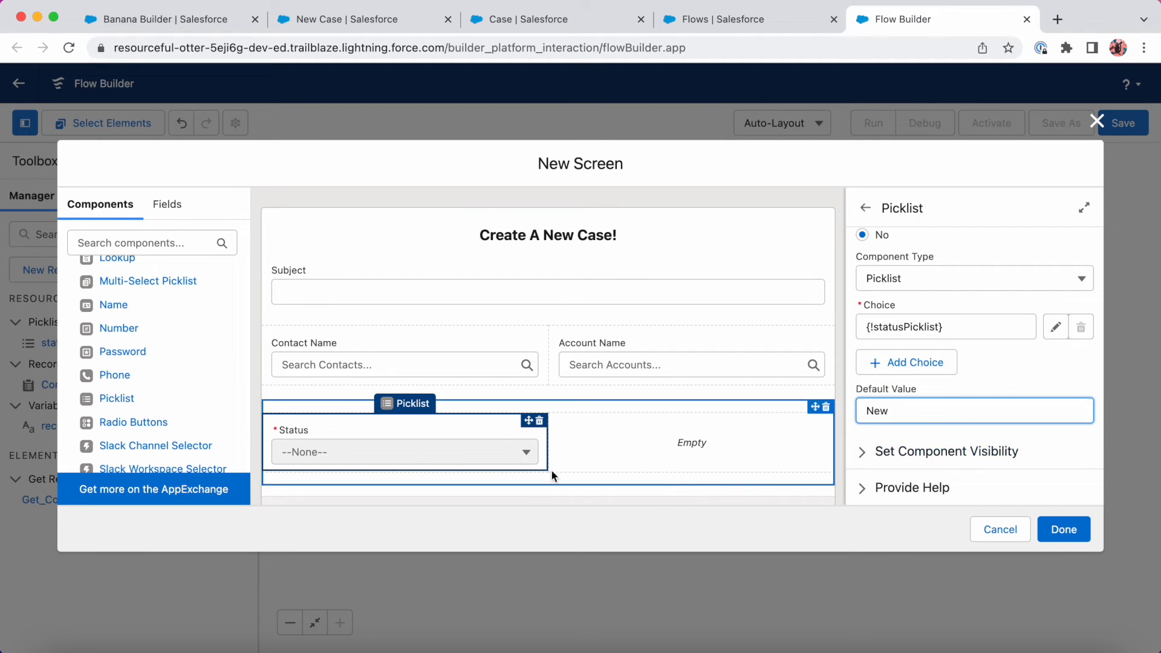
drag(173, 401, 623, 438)
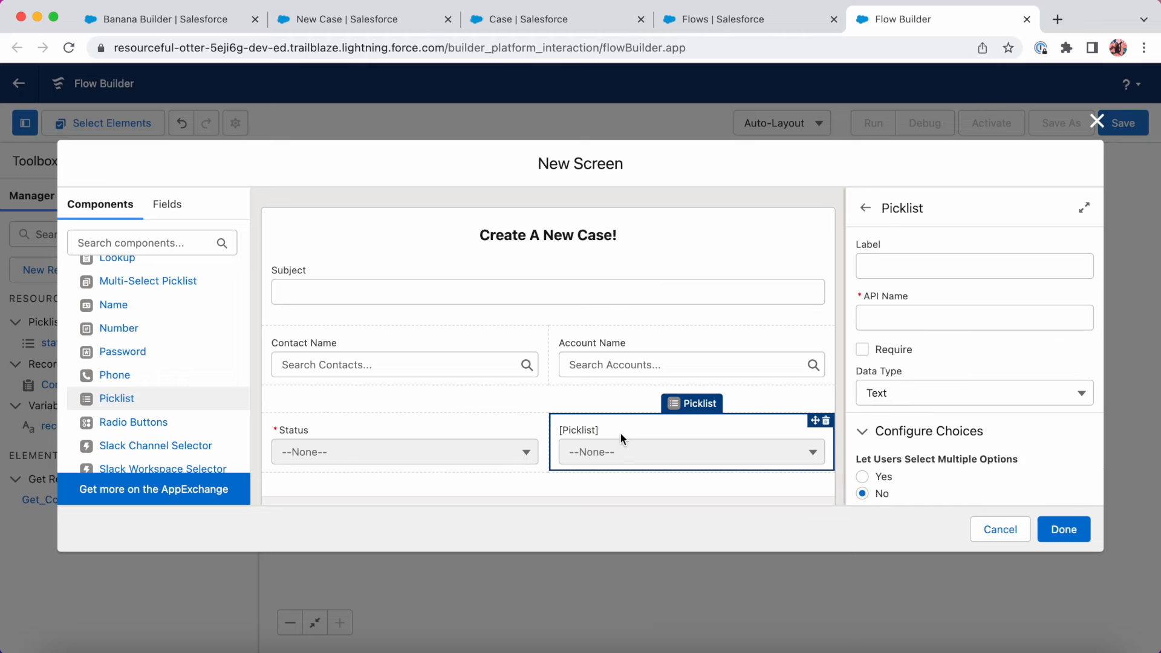
Label the second picklist 'origin', mark it required, and start a New Choice Resource for it.
click(941, 266)
text(origin)
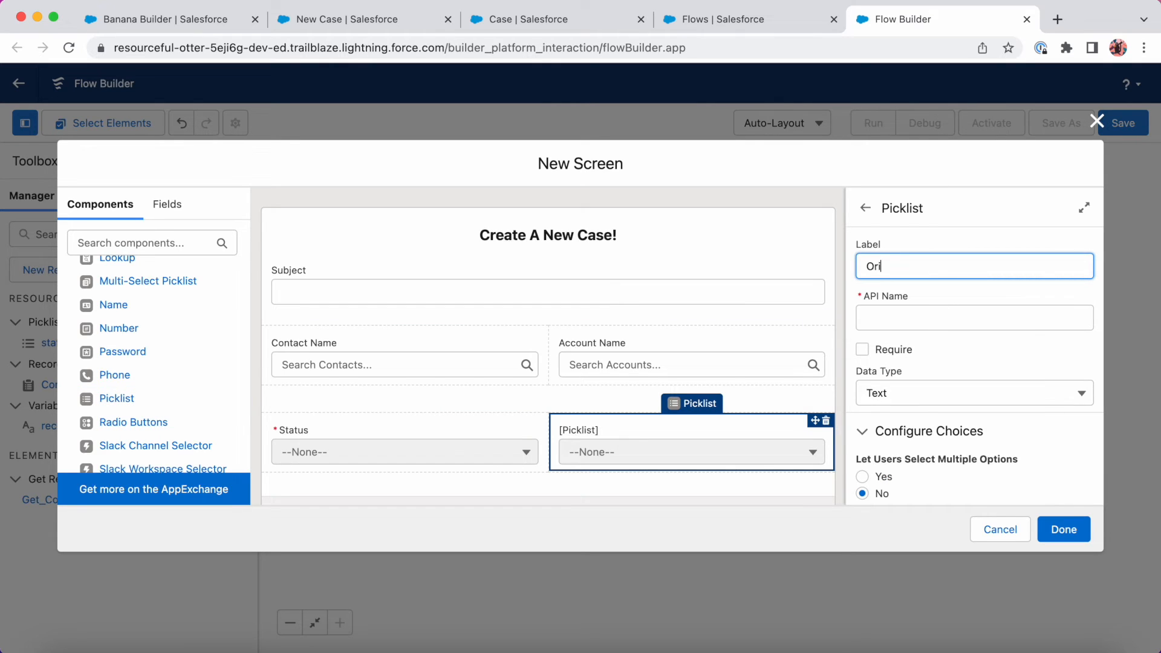
key(Tab)
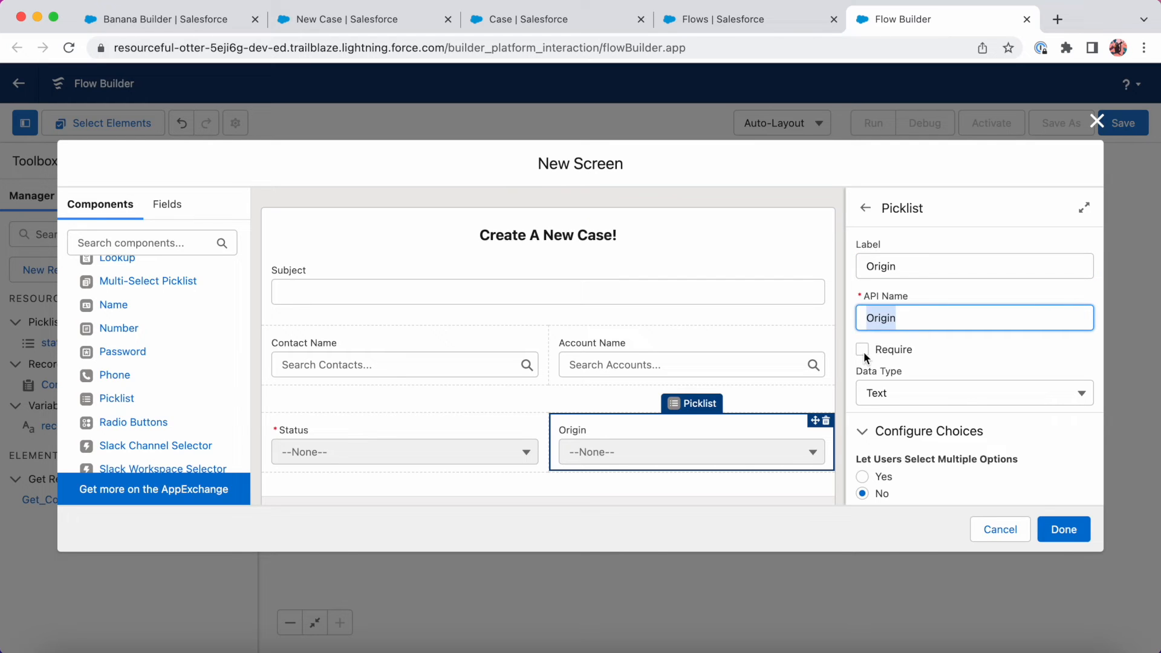
click(862, 350)
scroll(937, 379, down, 3)
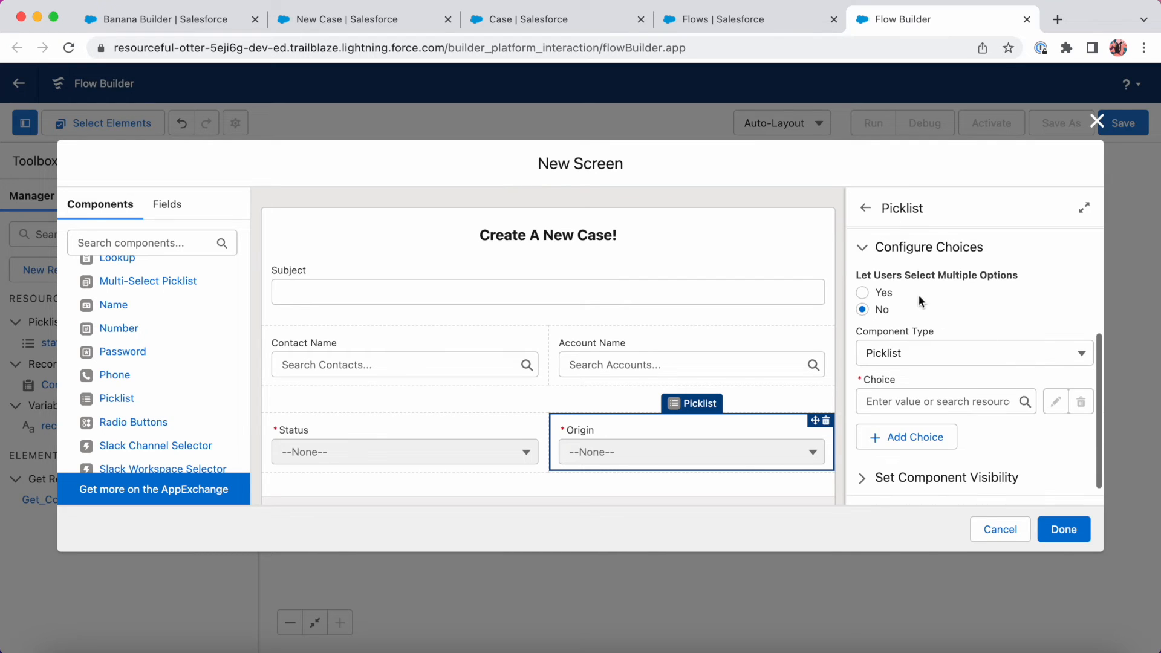
click(906, 402)
click(926, 435)
click(472, 302)
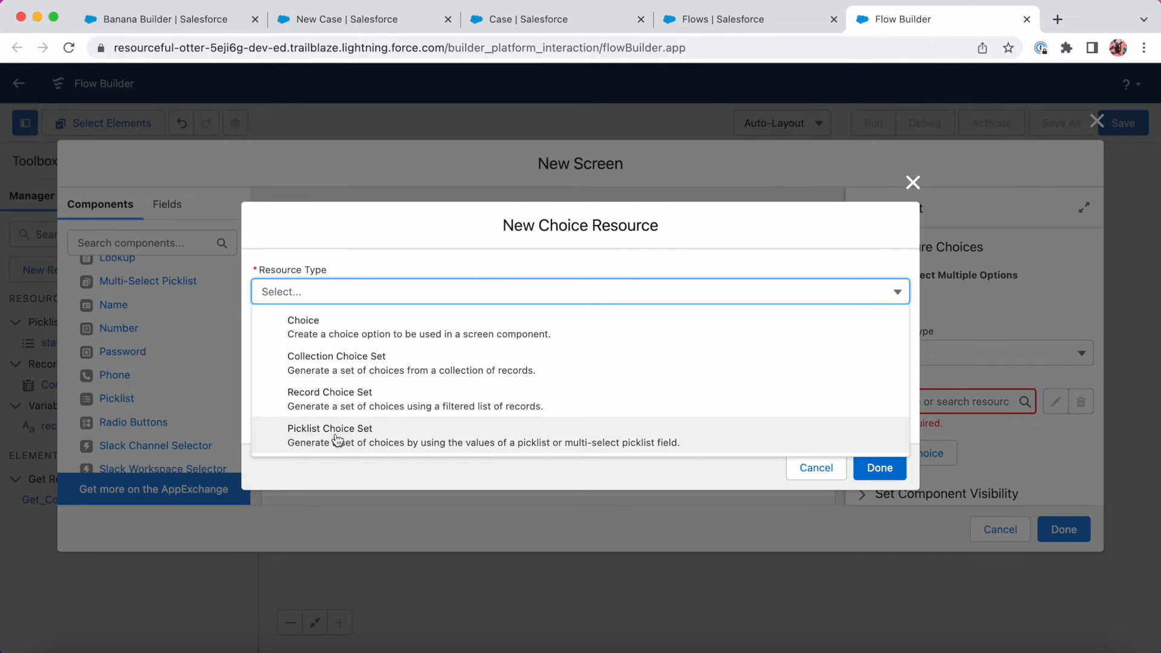
Make the resource a Picklist Choice Set described 'Origin picklist from the Case Object'.
click(392, 441)
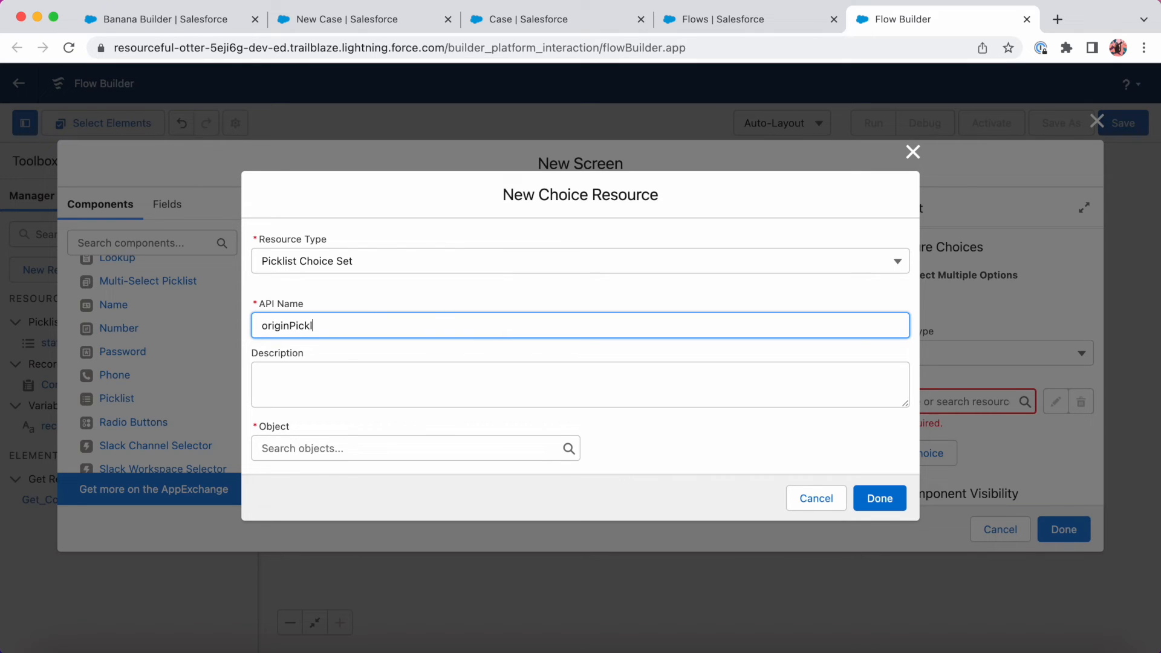
key(Tab)
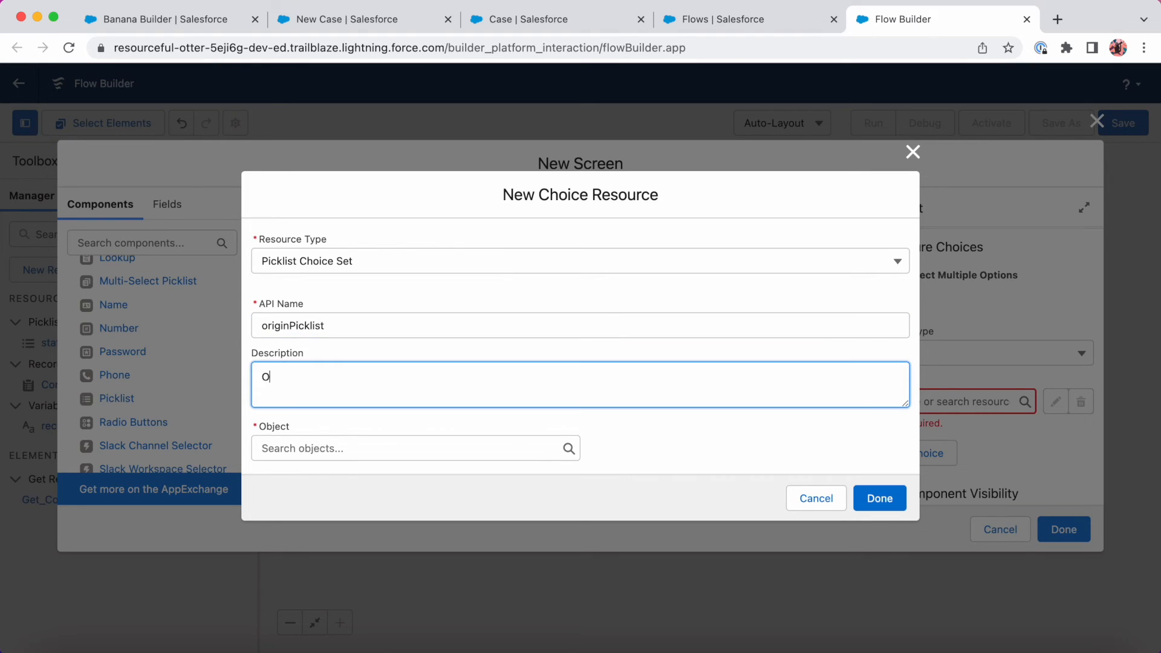
text(Origin picklist from the Case O)
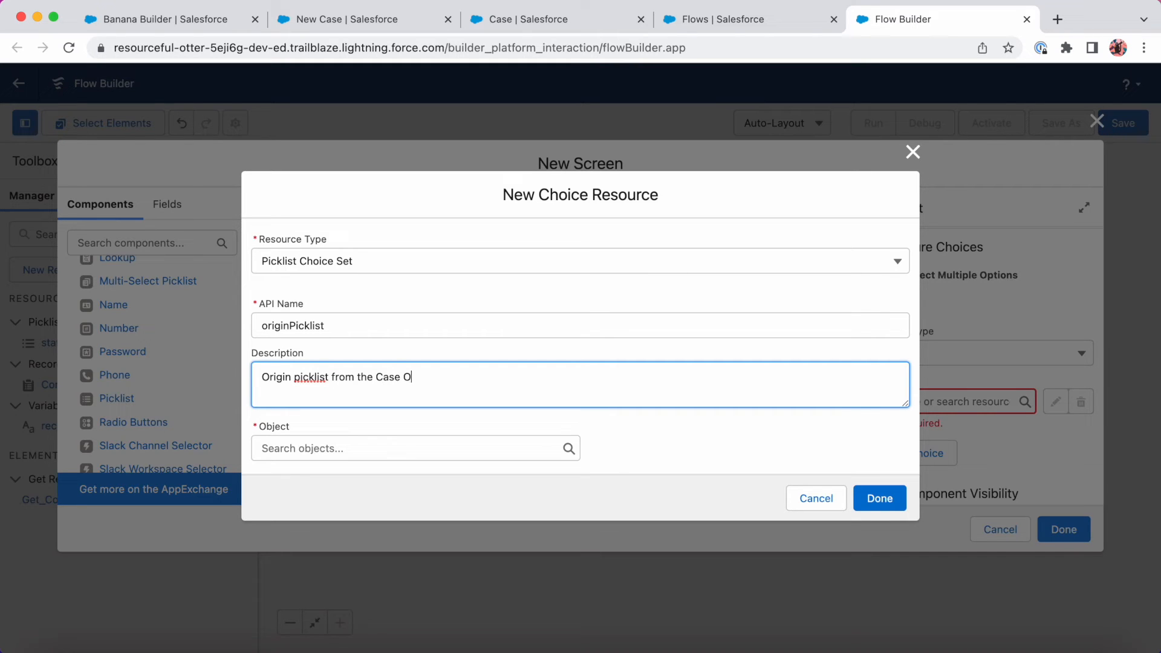
text(bject)
Base originPicklist on Case, data type Picklist, field Origin, and save it.
click(313, 446)
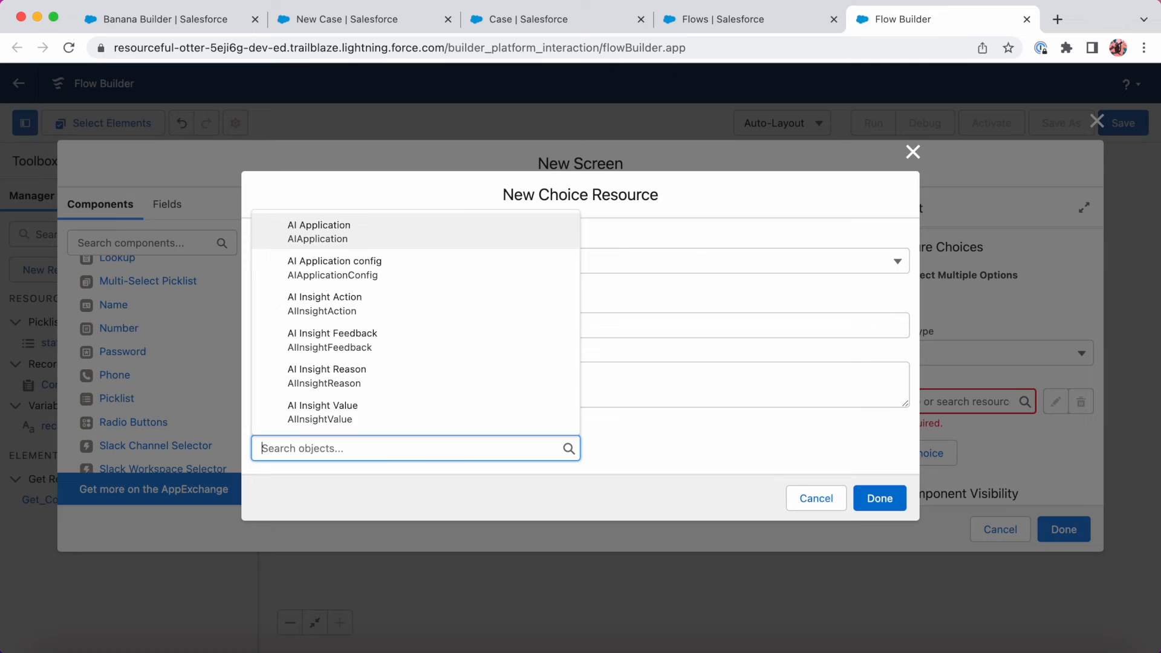
text(case)
scroll(383, 375, down, 3)
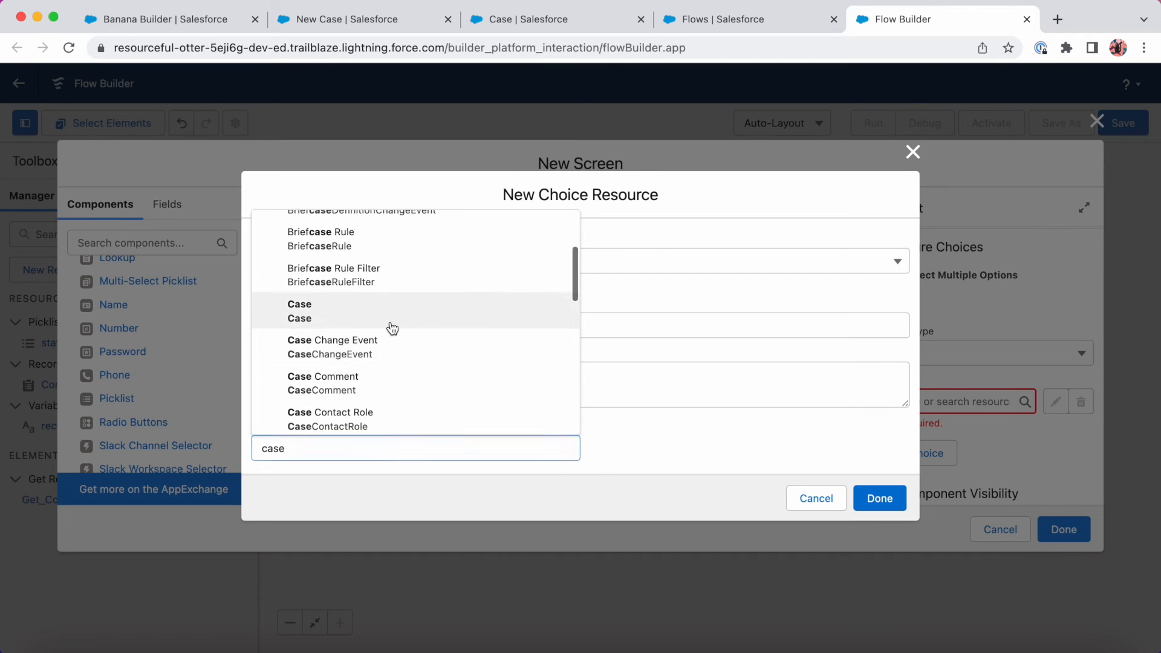
click(384, 309)
click(361, 455)
click(358, 480)
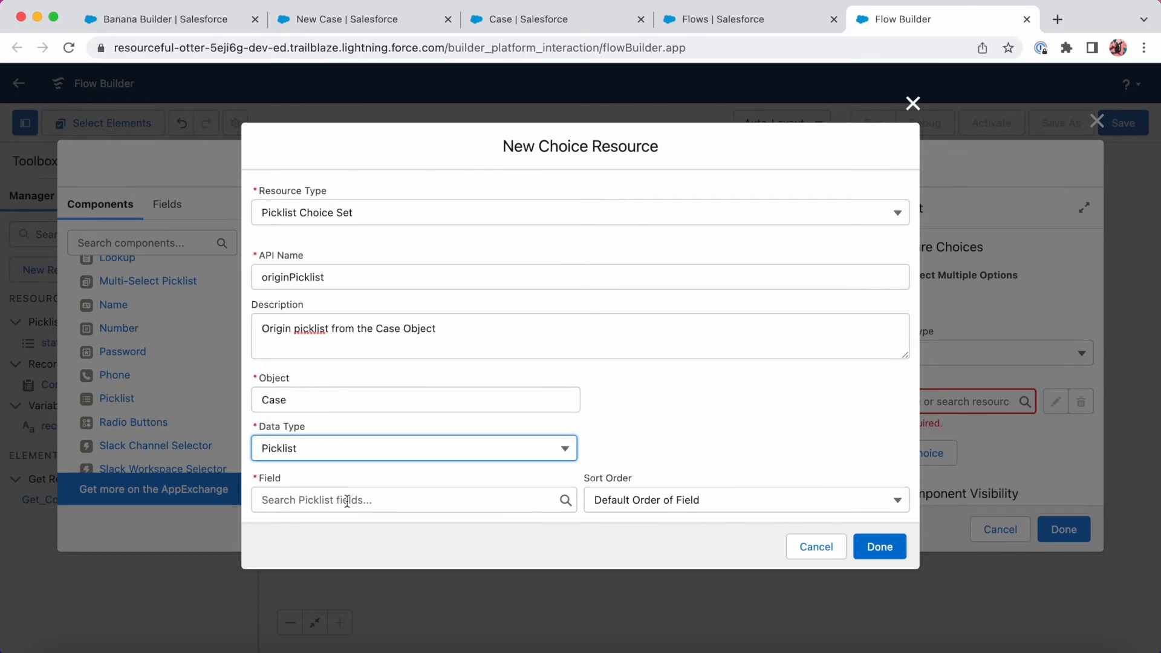
click(363, 502)
text(origin)
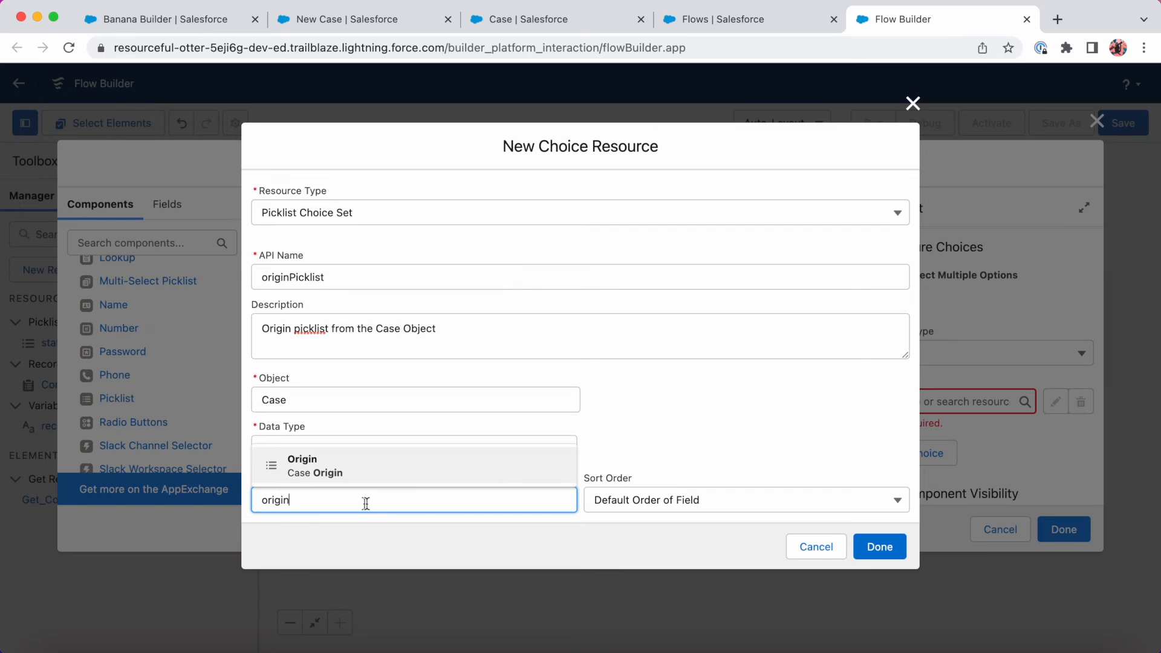
click(404, 469)
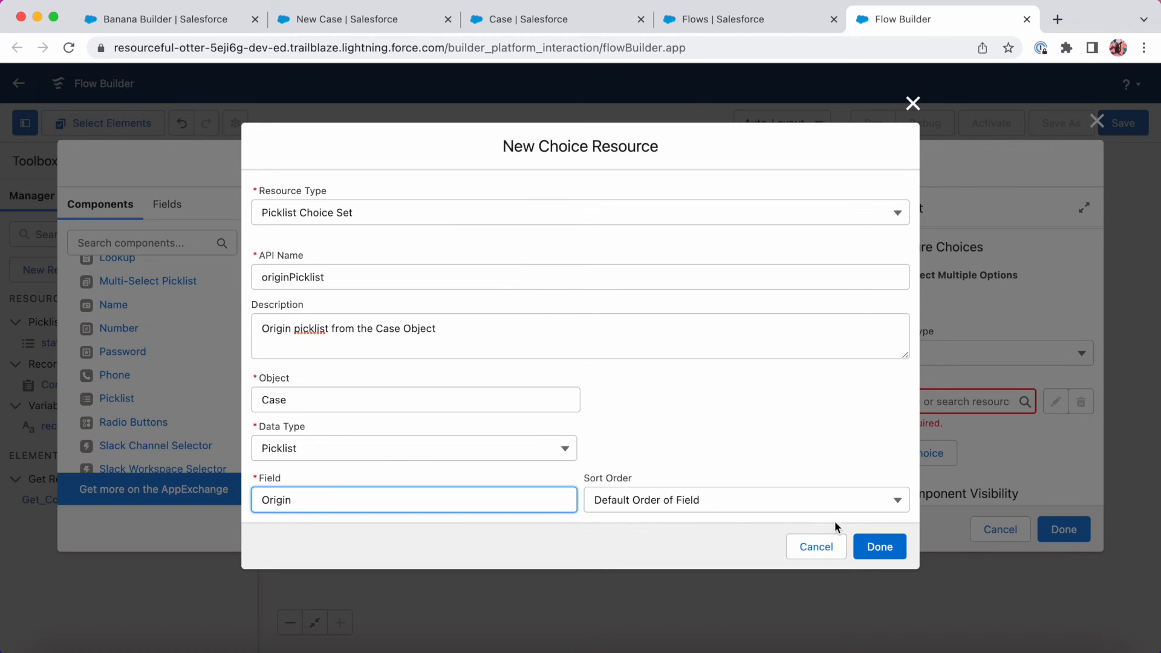
click(860, 546)
Save the Create Case Screen and add a new element after it on the canvas.
scroll(949, 393, down, 3)
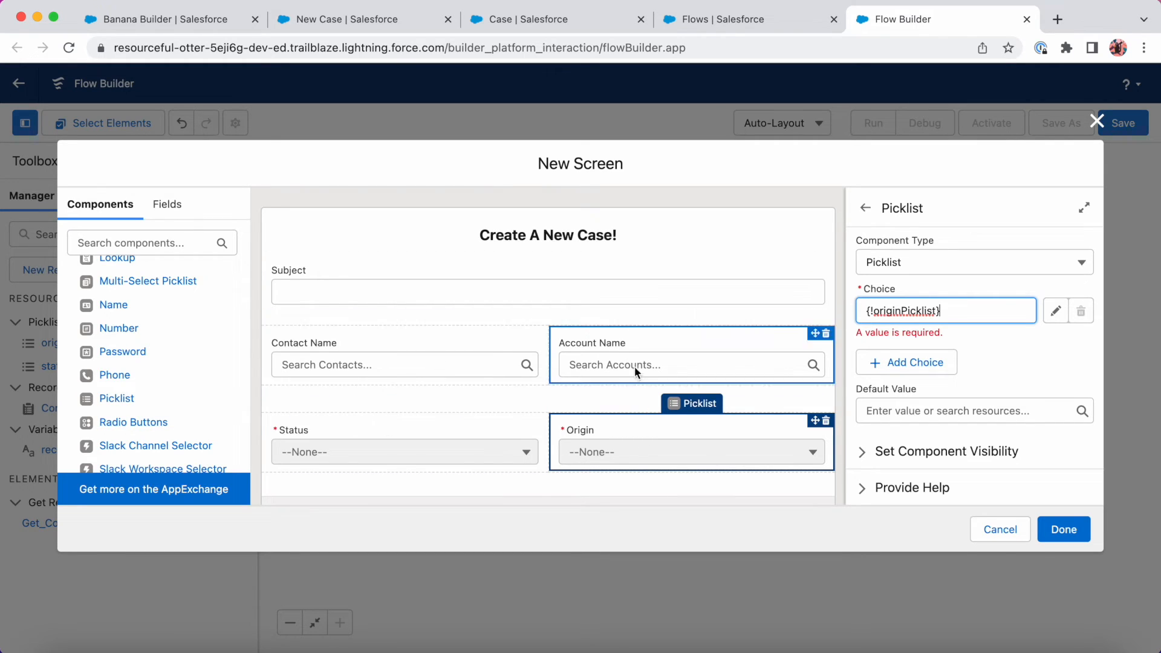
click(1063, 528)
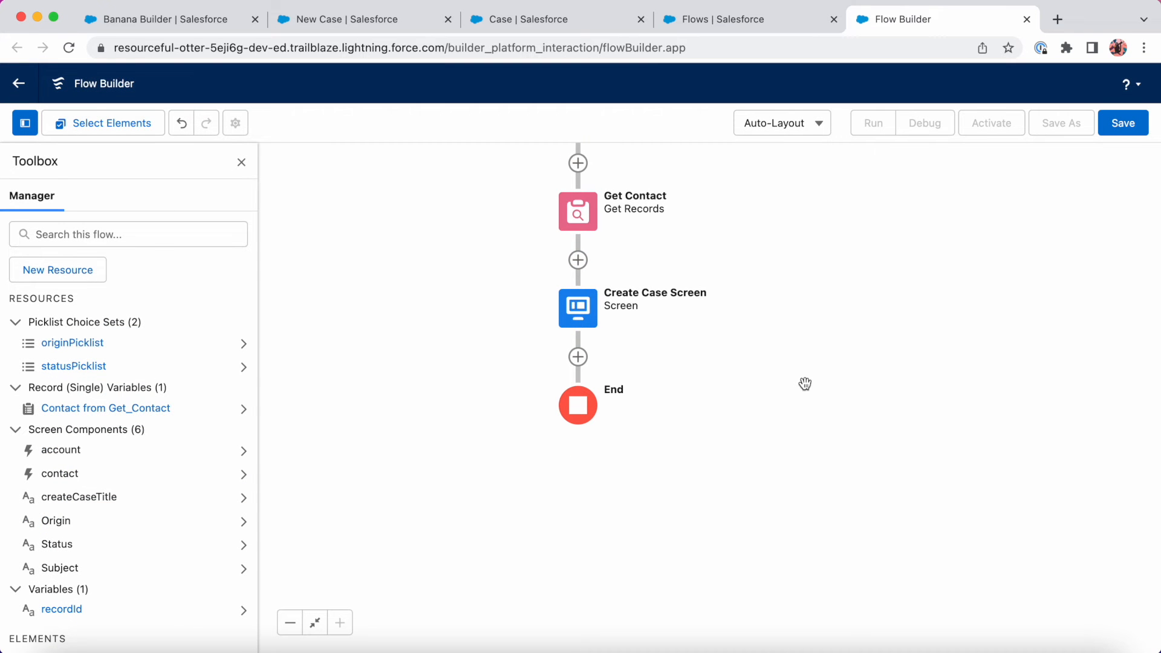
click(578, 359)
scroll(552, 478, down, 10)
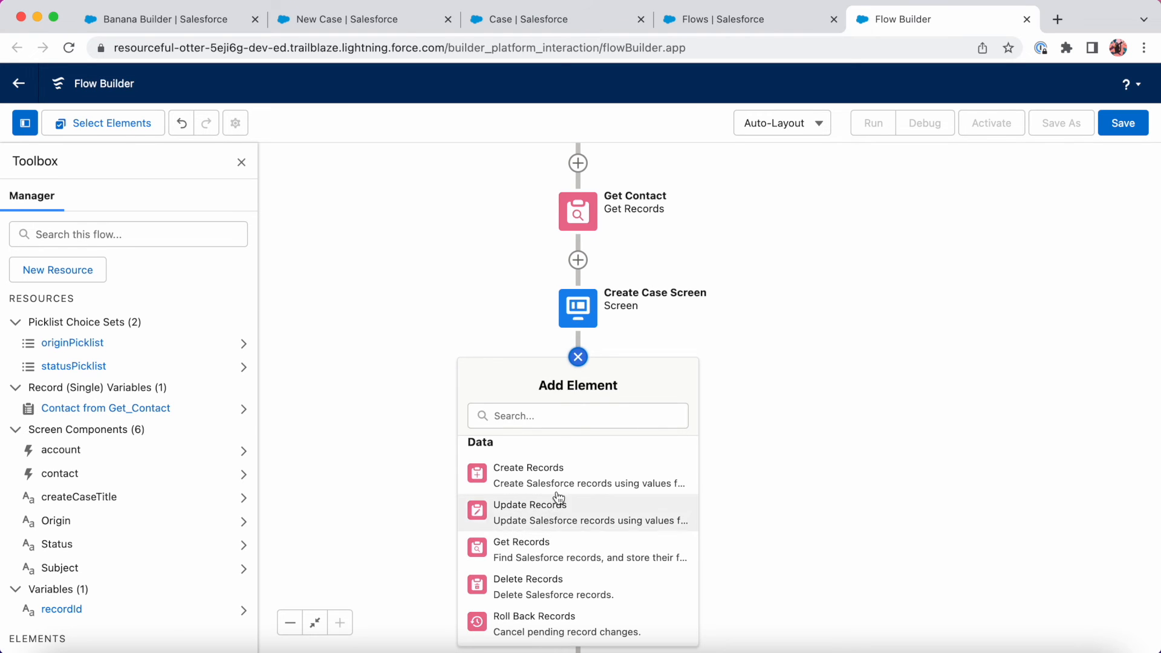
Add a Create Records step 'Create Case', described 'Creates new Case from Screen', using separate resources.
click(556, 486)
text(C)
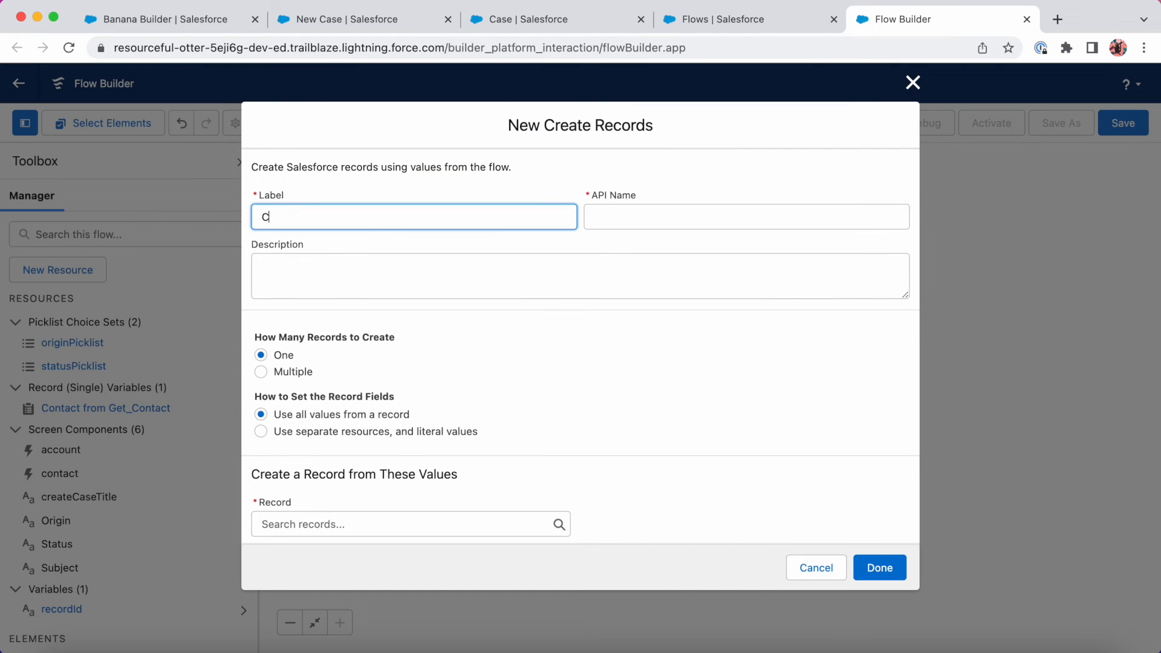
text(reate Case)
key(Tab)
key(Tab)
text(Creates new )
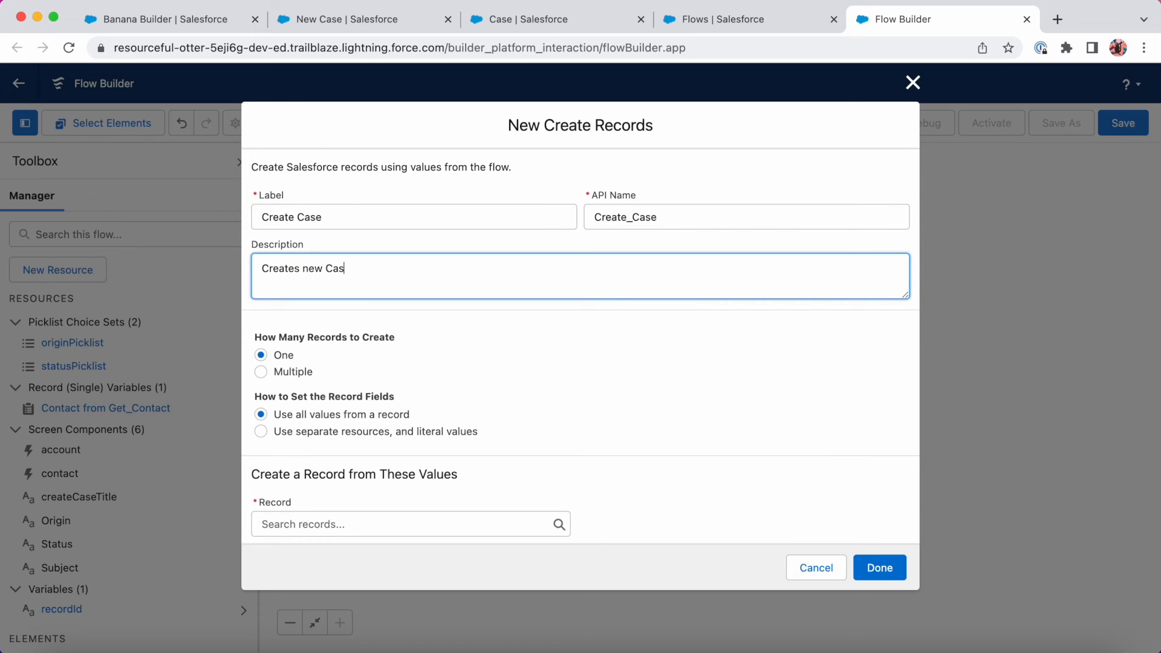
text(Case from Screen)
click(261, 432)
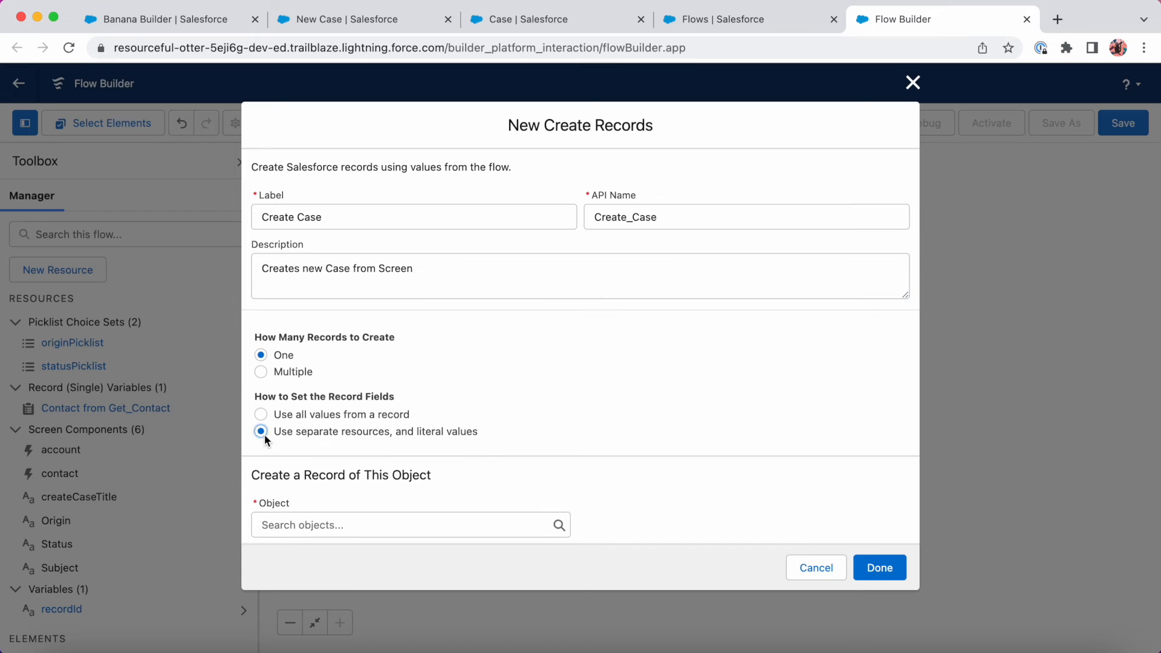
click(345, 525)
Make the step create a Case with Subject set from {!Subject}.
text(case)
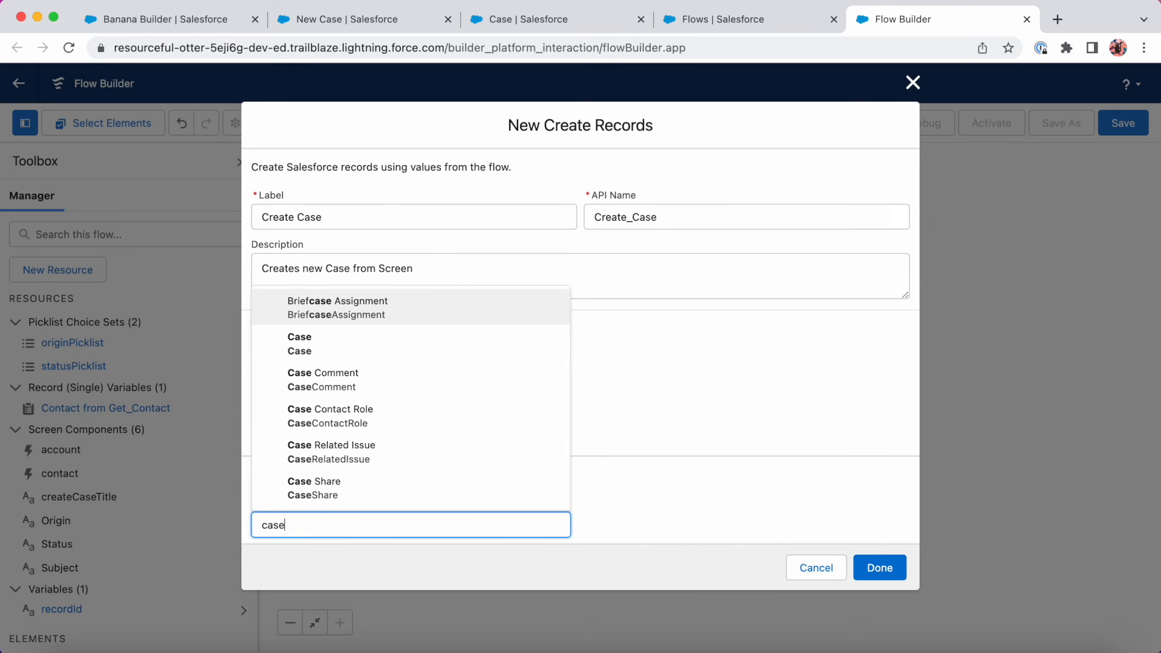
click(336, 347)
scroll(361, 404, down, 3)
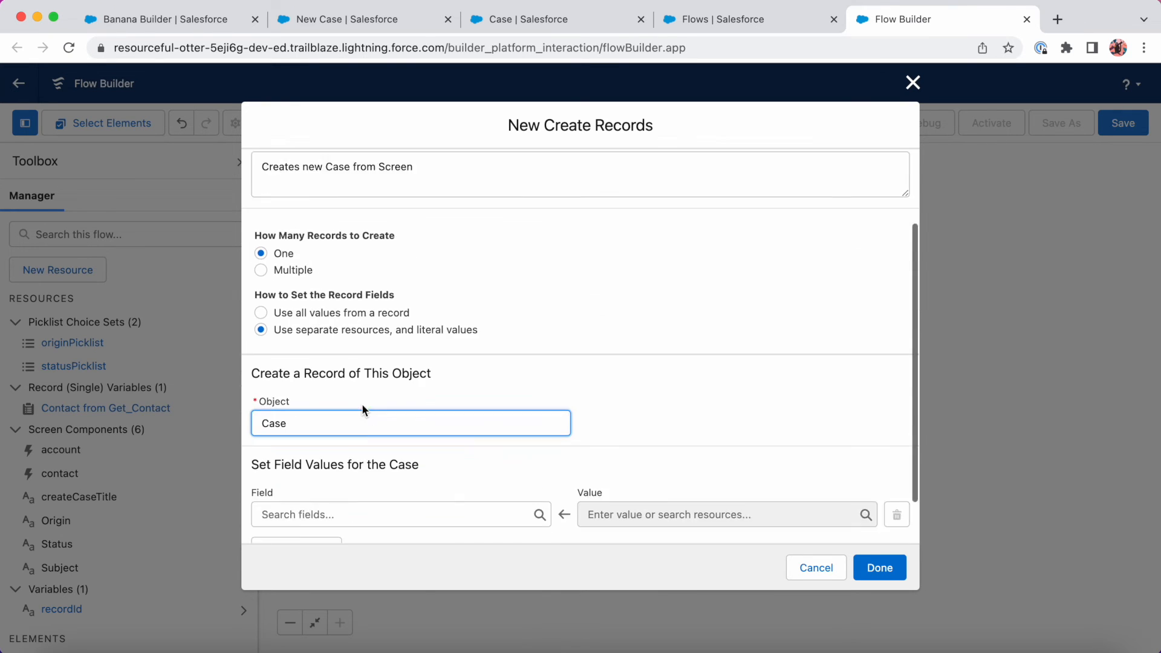
click(368, 465)
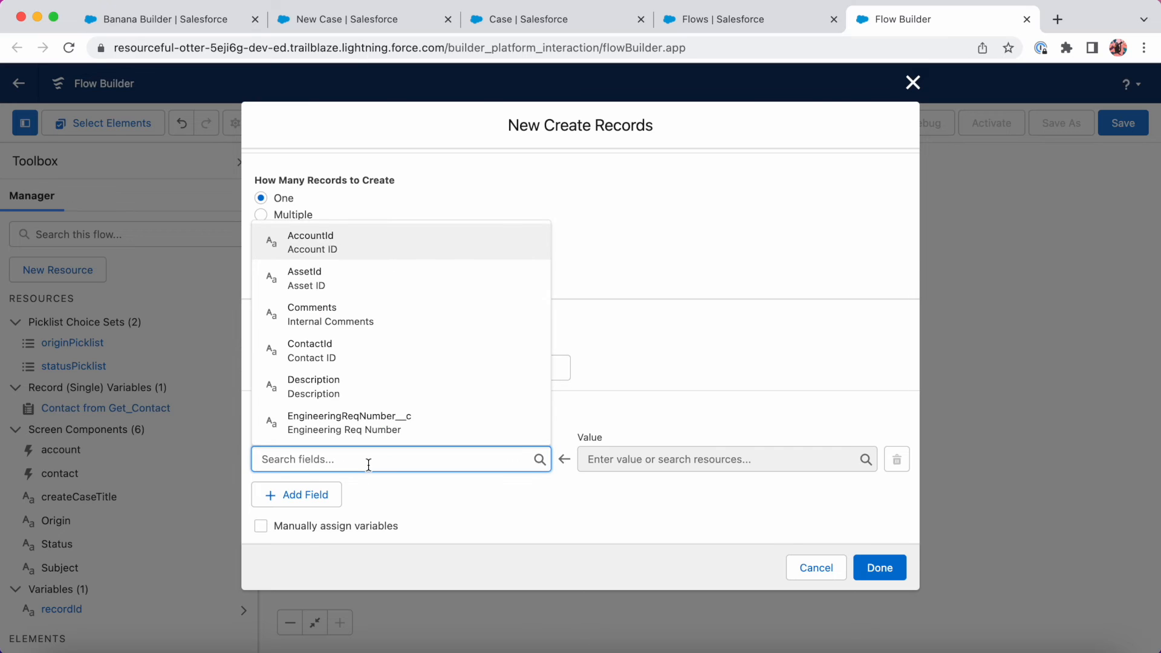
text(subj)
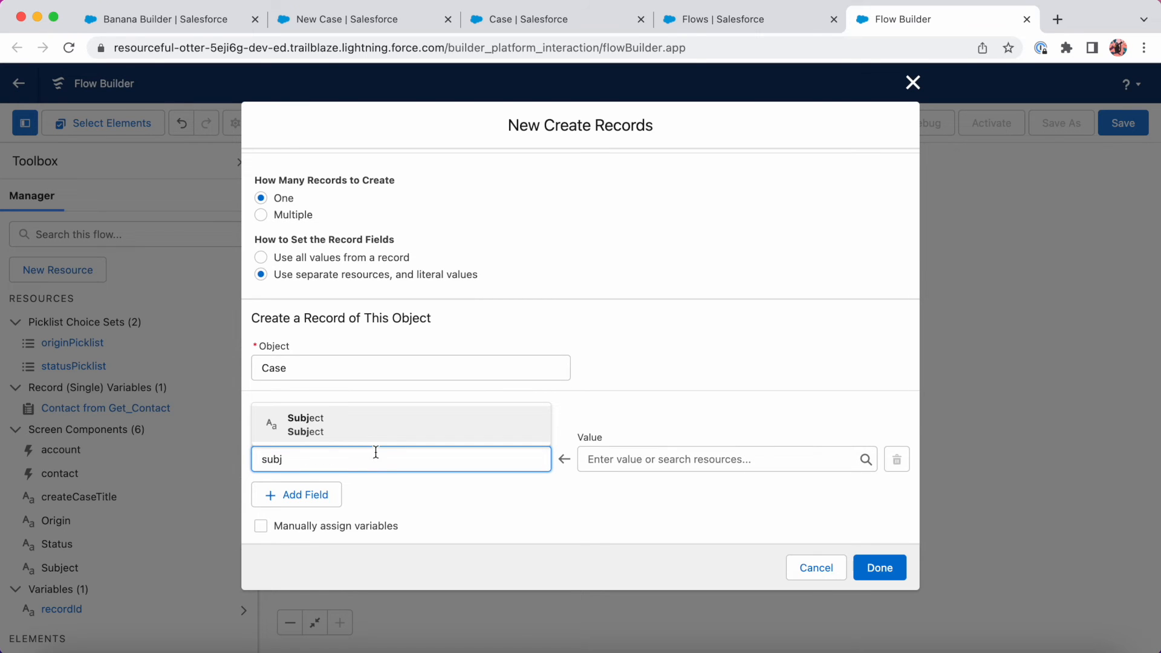
click(387, 430)
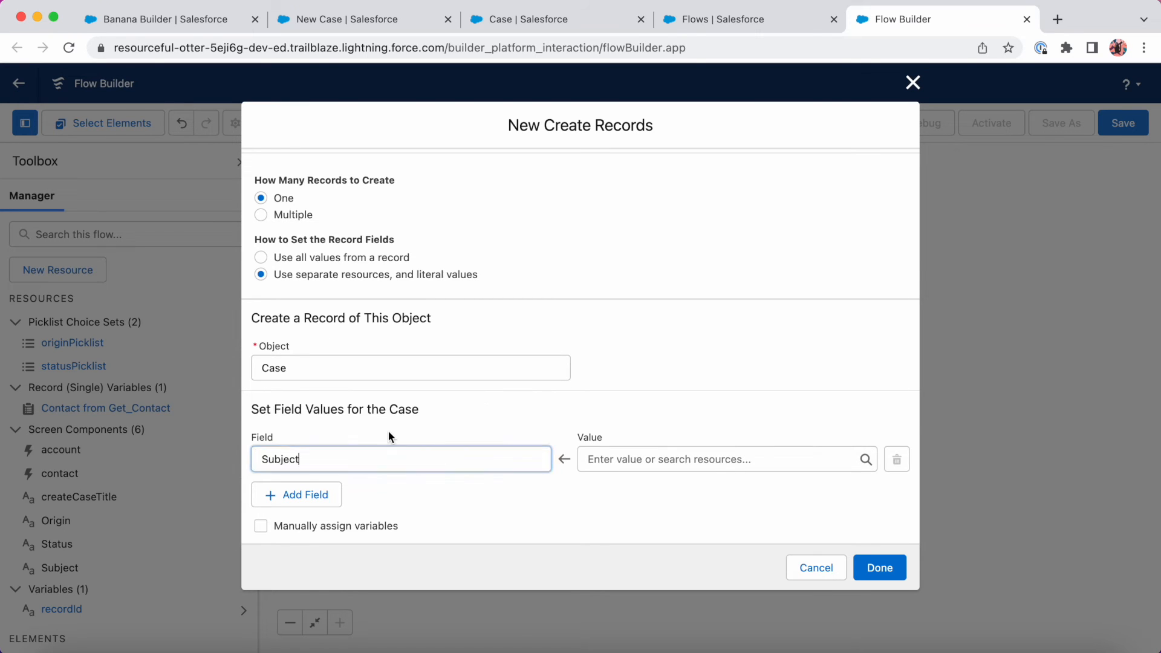
click(705, 466)
text(subj)
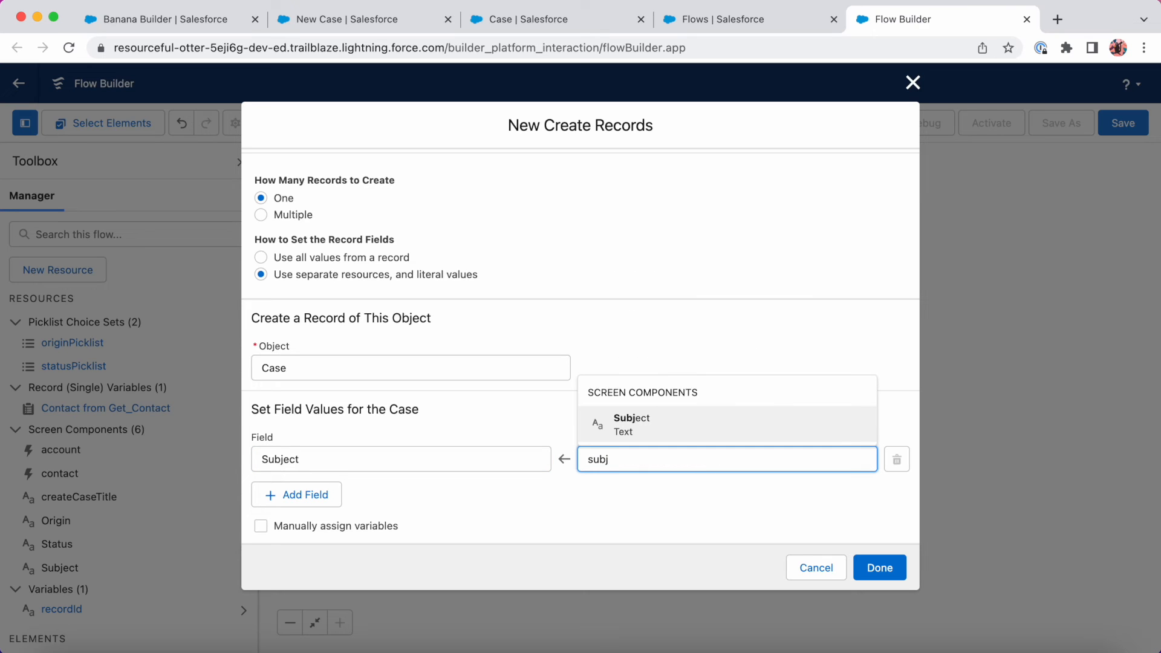
click(641, 439)
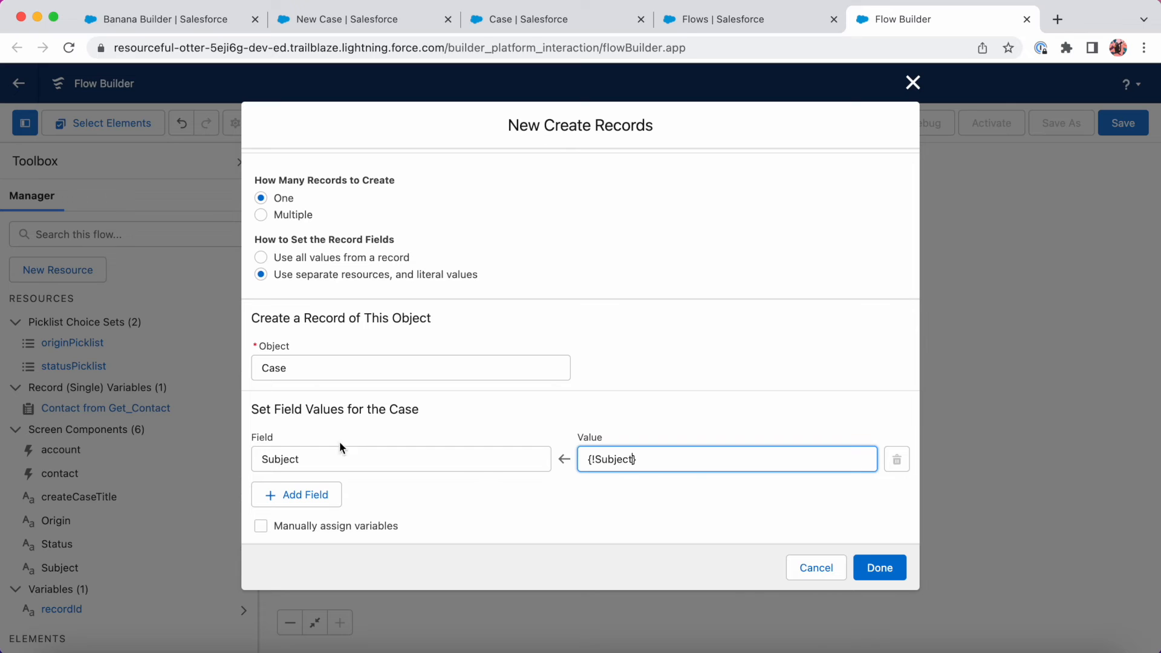
Map ContactId to {!contact.recordId} and AccountId to {!account.recordId}.
click(303, 493)
click(308, 511)
text(cont)
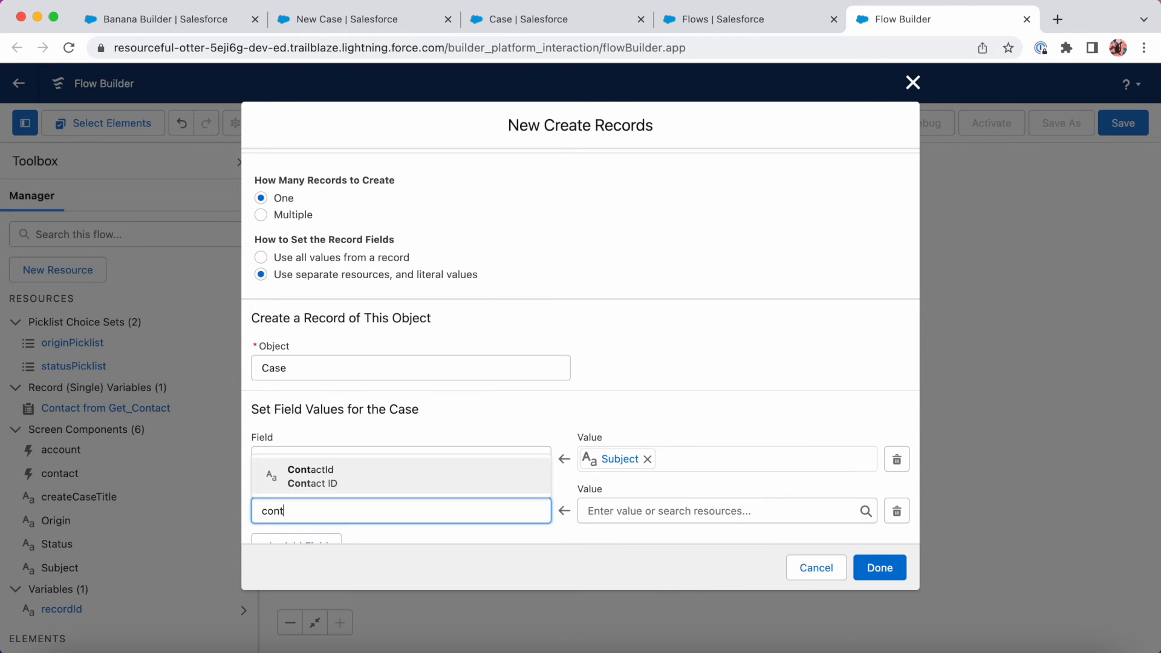
click(352, 478)
click(615, 511)
text(cont)
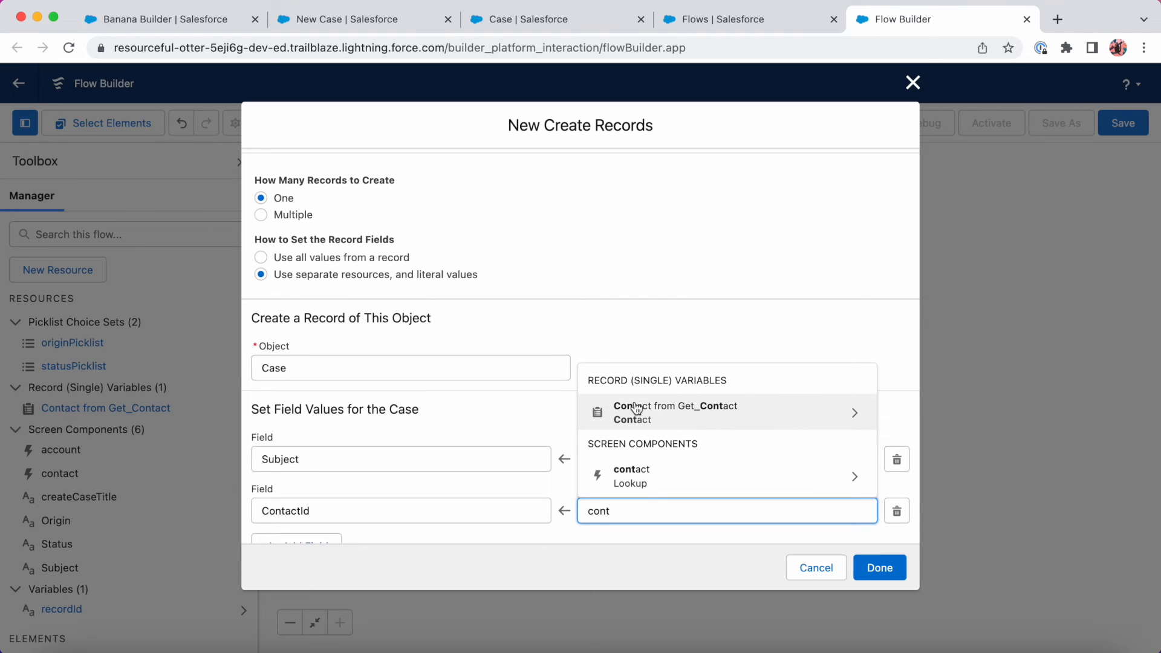
click(647, 484)
click(656, 547)
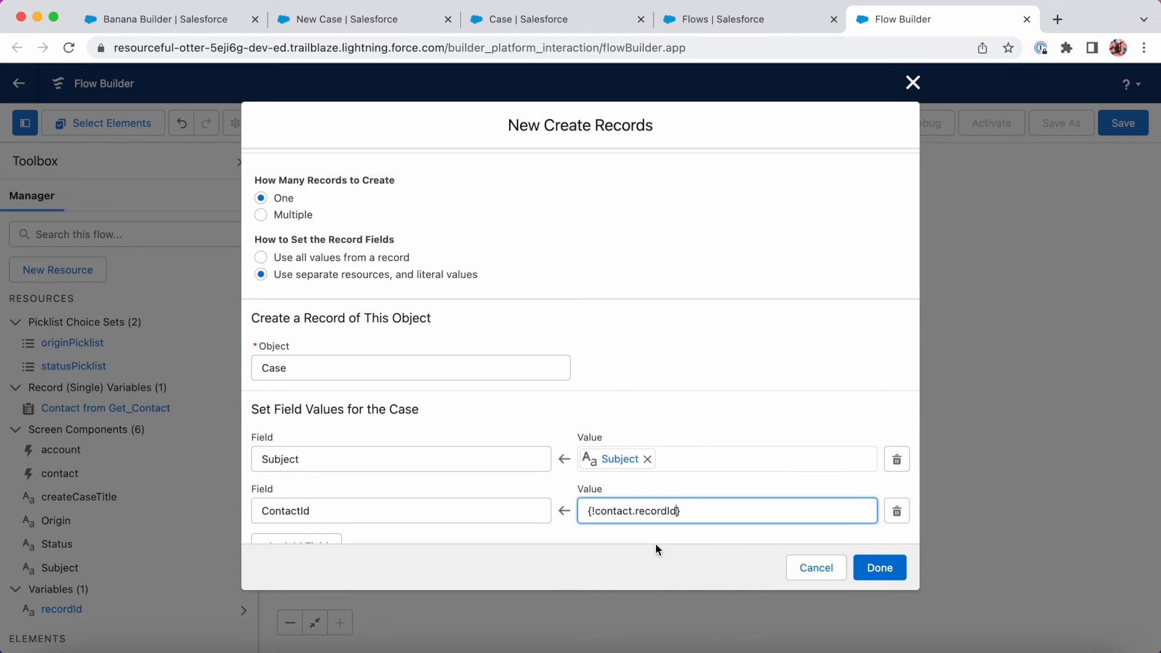
scroll(668, 481, down, 2)
click(296, 487)
click(287, 508)
text(acc)
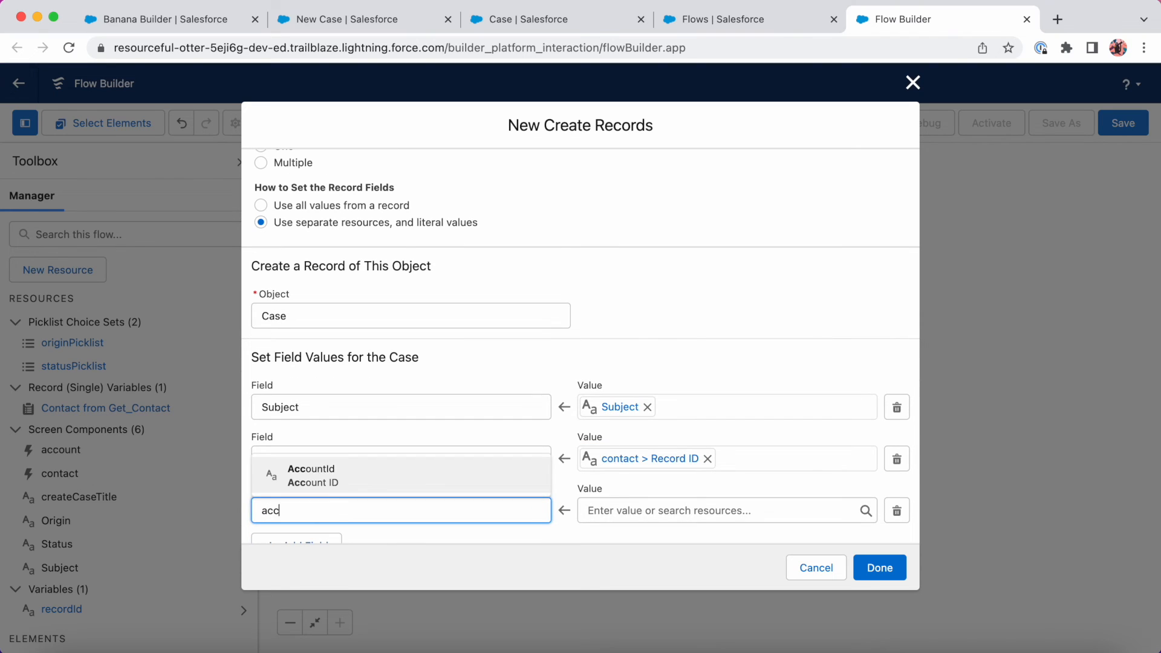
click(381, 479)
click(623, 510)
text(acc)
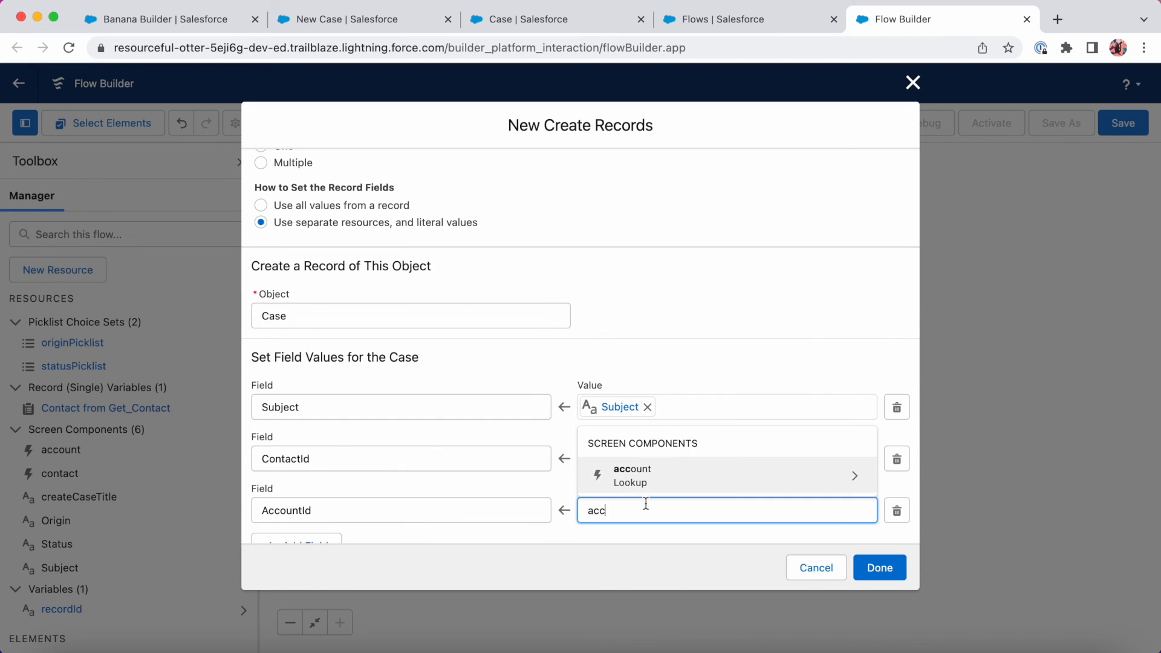
click(712, 477)
click(689, 539)
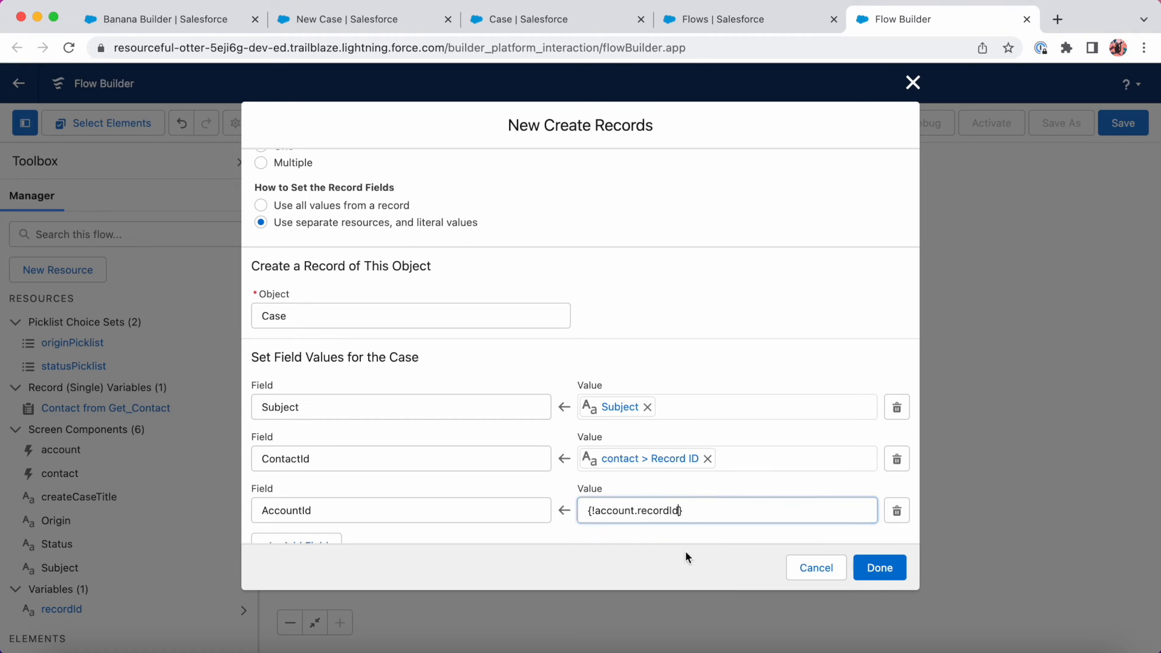
Map Status to {!Status} and Origin to {!Origin} from the screen picklists.
scroll(555, 488, down, 2)
click(312, 499)
click(312, 507)
text(s)
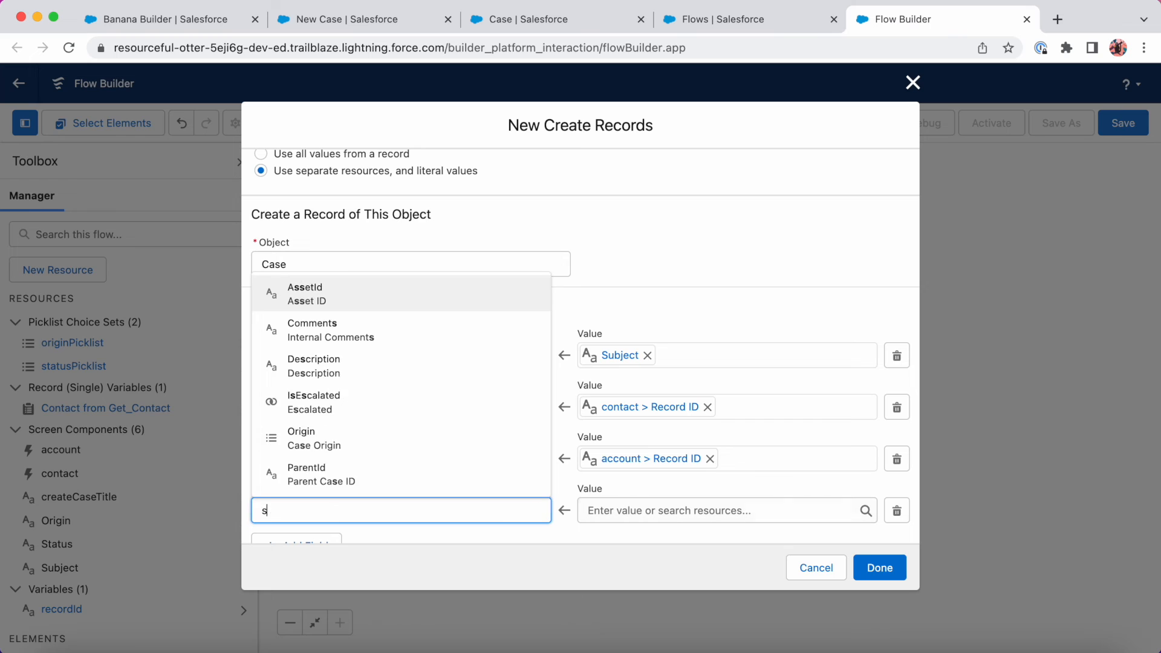
text(tatu)
click(602, 503)
text(stat)
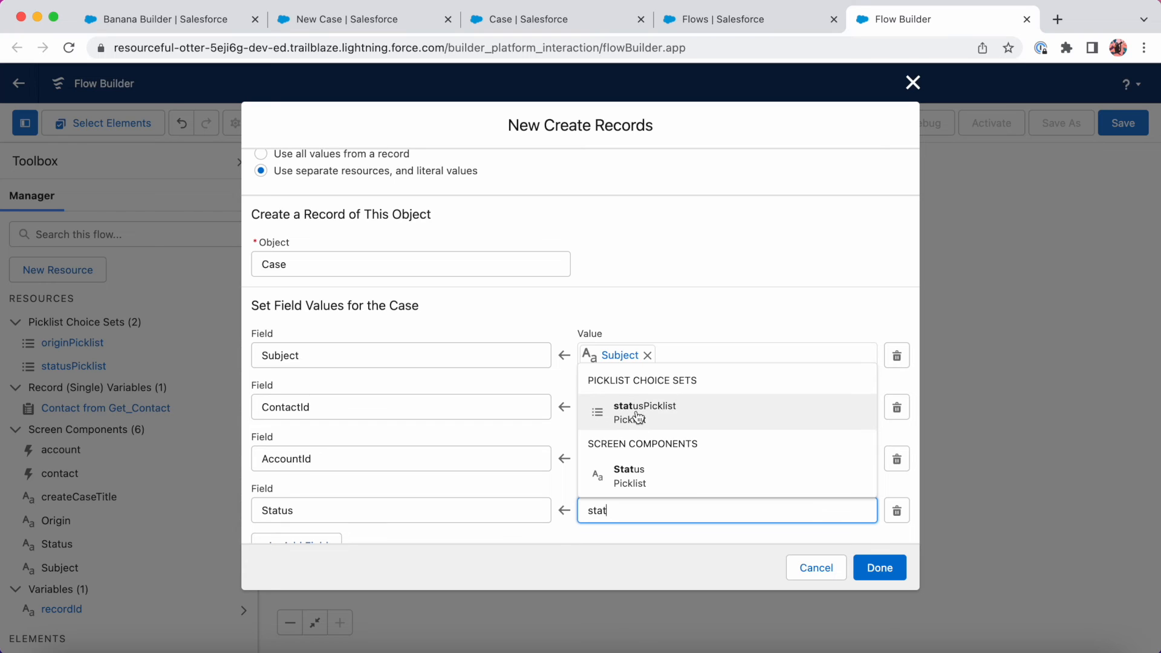
click(646, 476)
scroll(590, 469, down, 2)
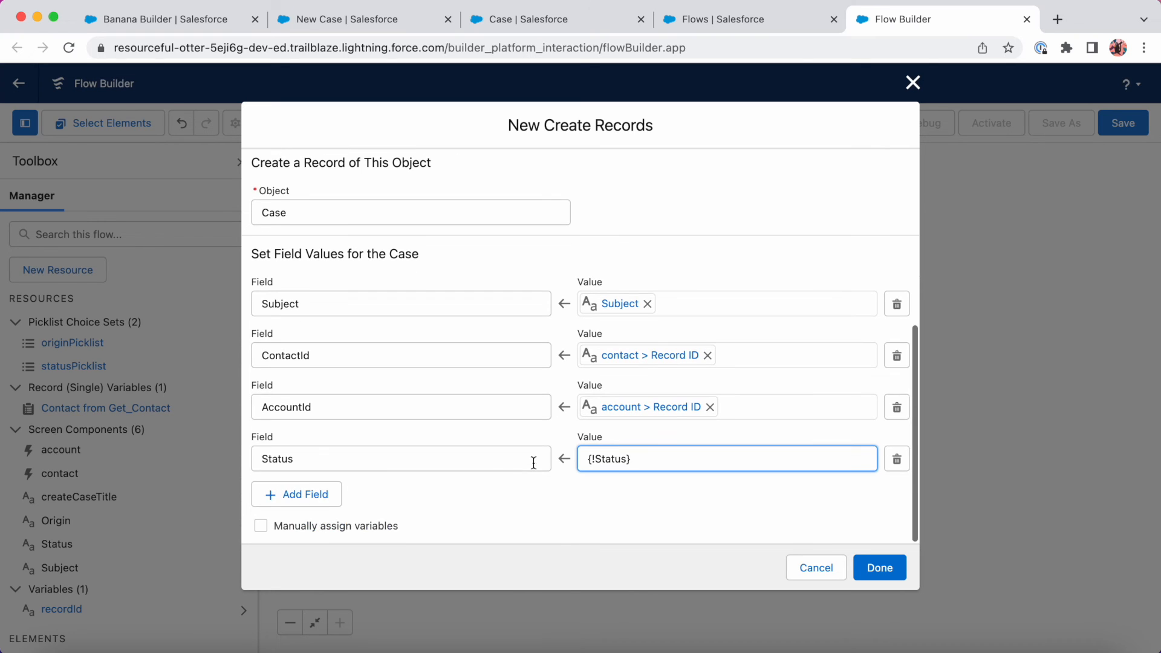
click(296, 494)
click(324, 510)
text(origin)
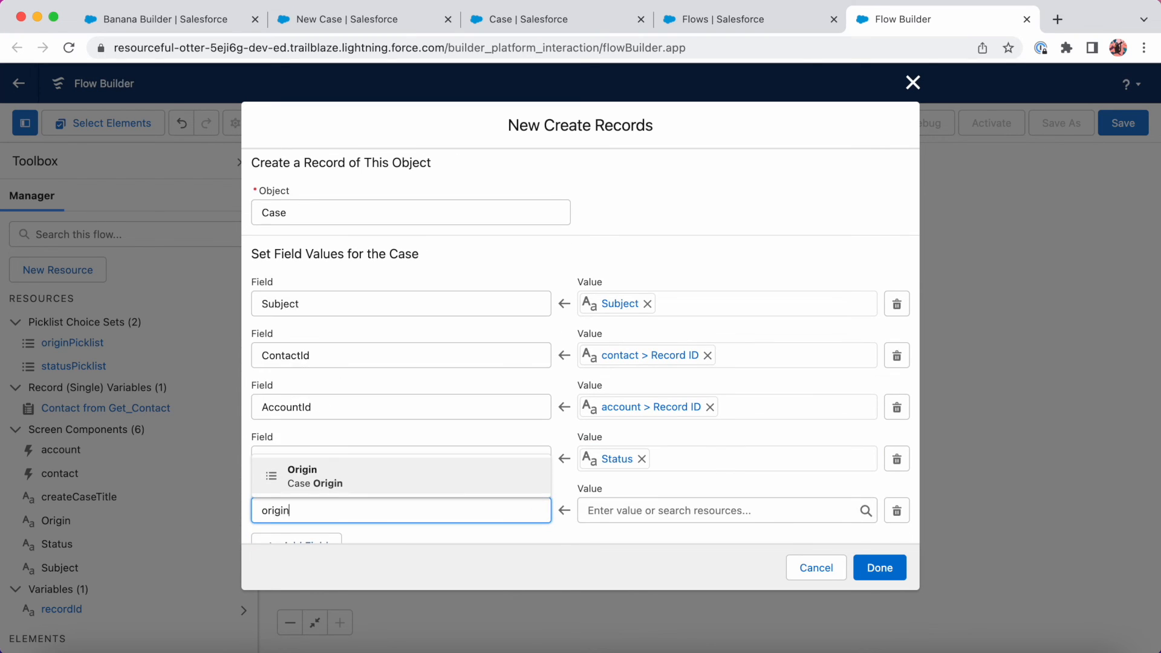
click(371, 487)
click(648, 511)
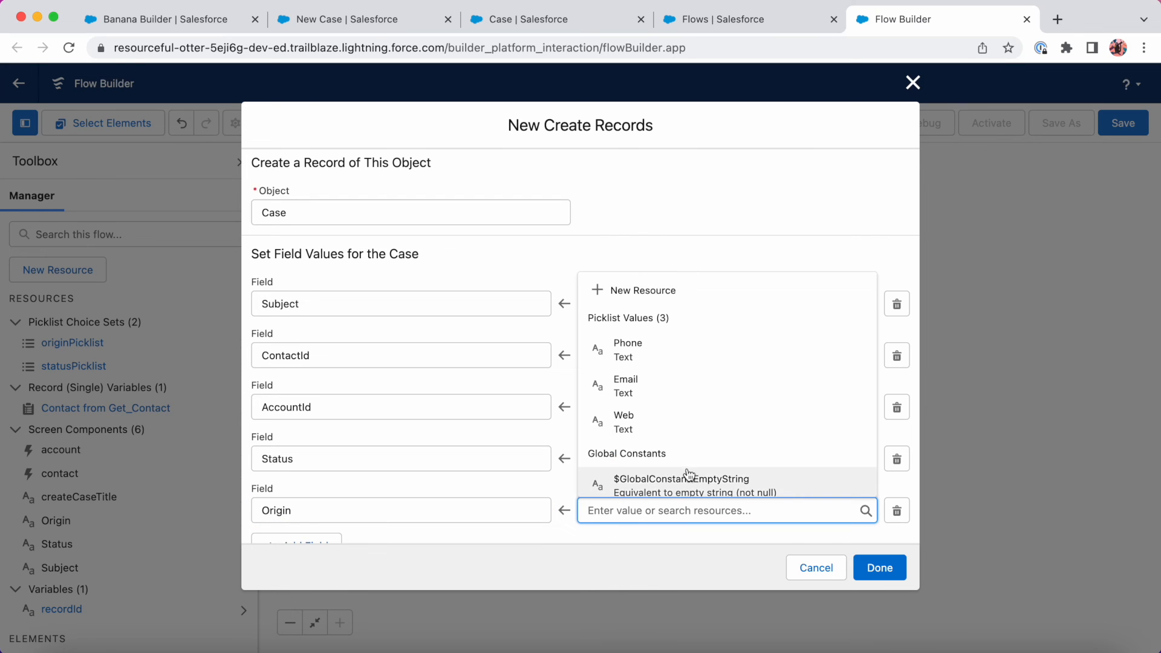
text(orig)
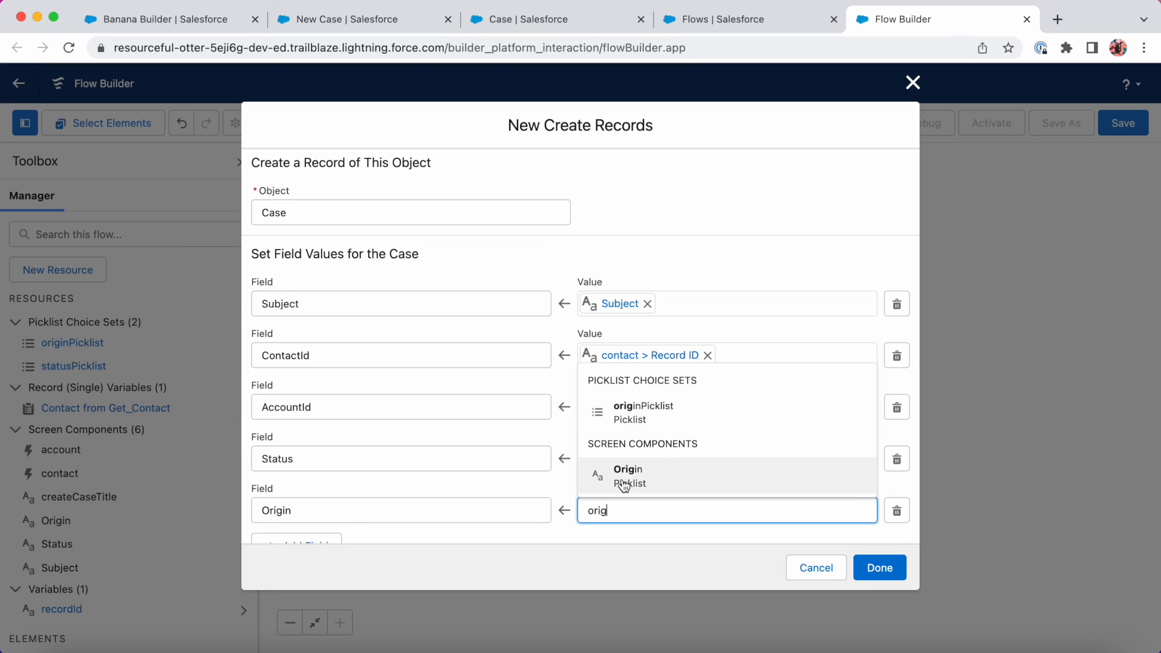
click(648, 483)
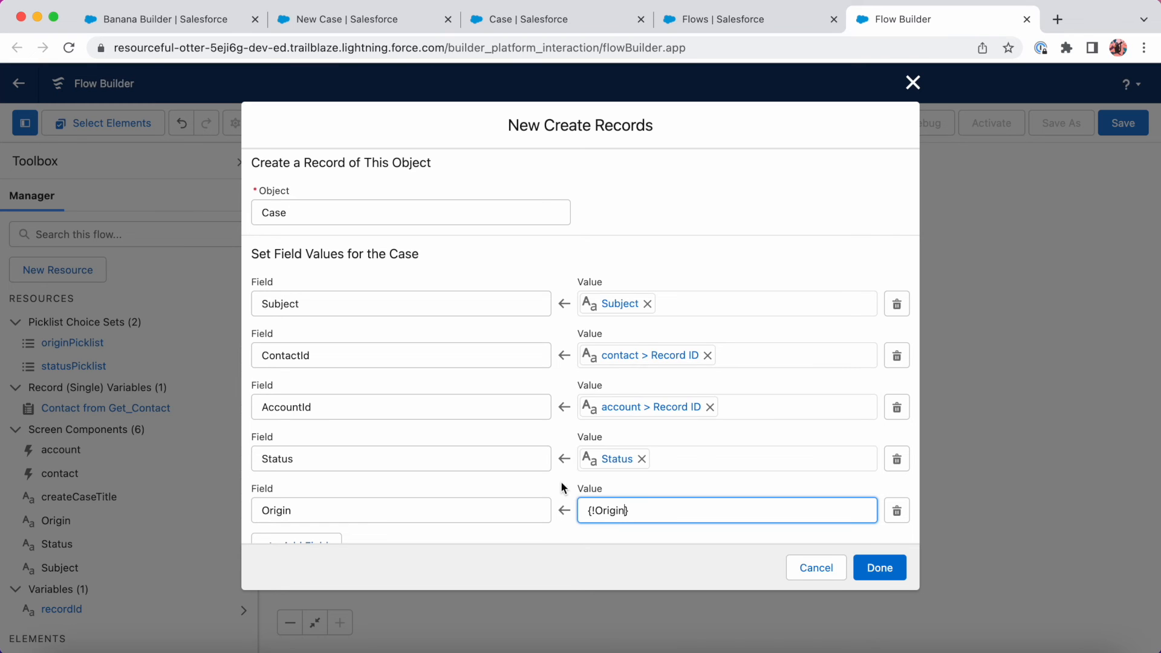
scroll(561, 483, down, 2)
Save the flow as 'Create Case Screen' (API name Create_Case_Screen) and activate it.
click(879, 565)
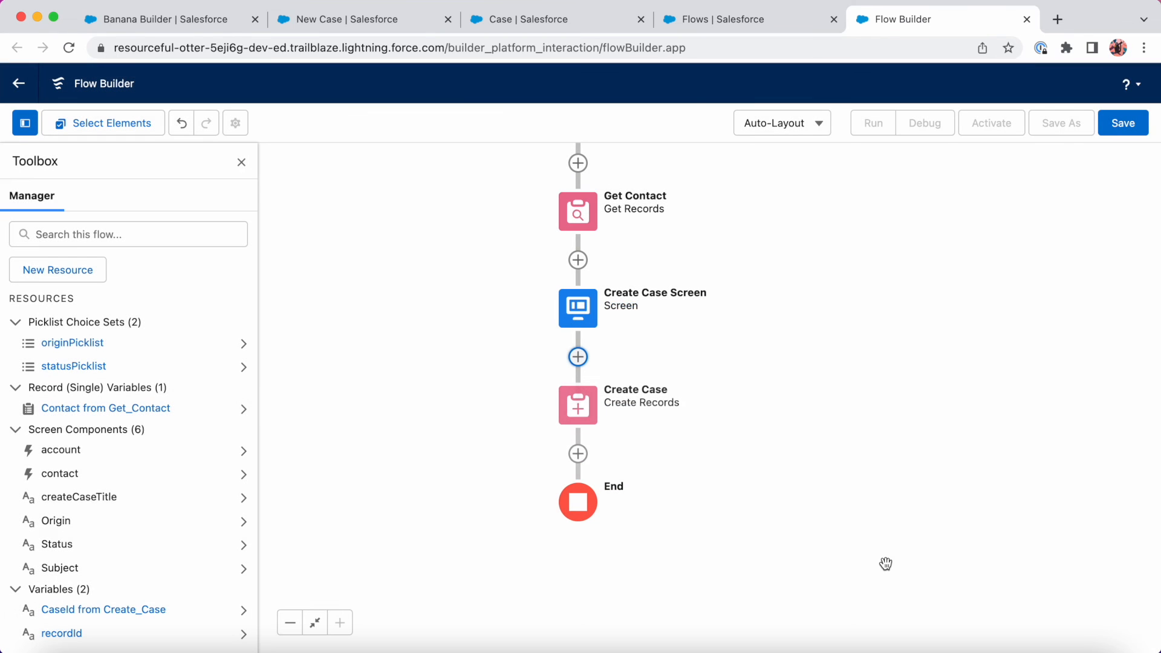
click(1124, 130)
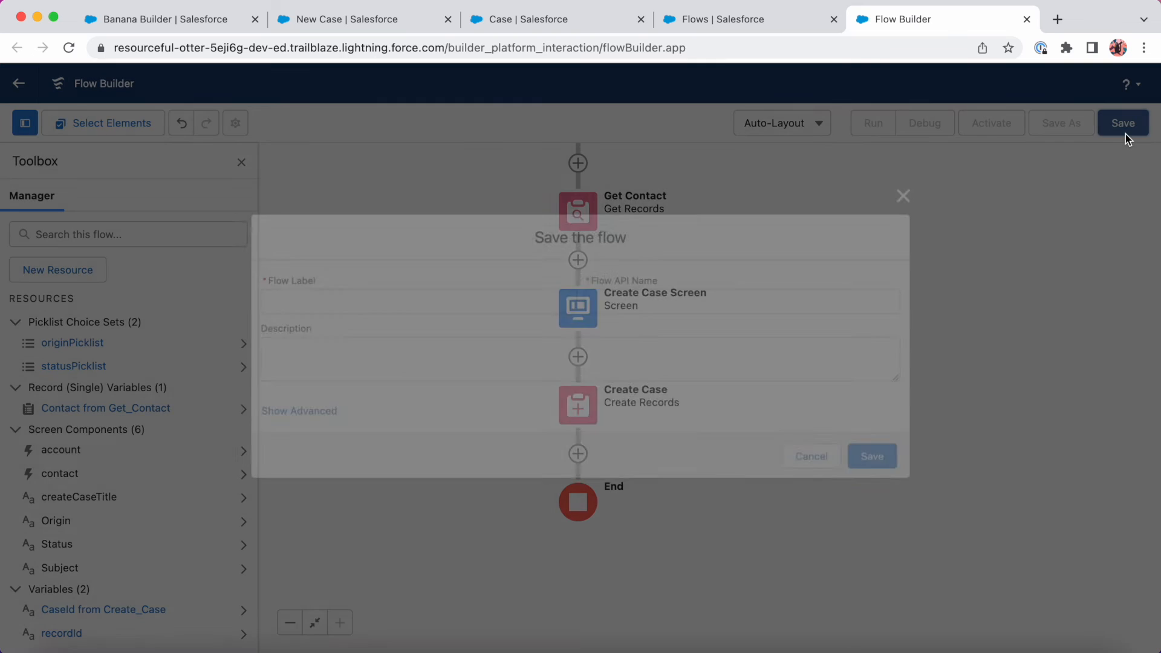
click(539, 303)
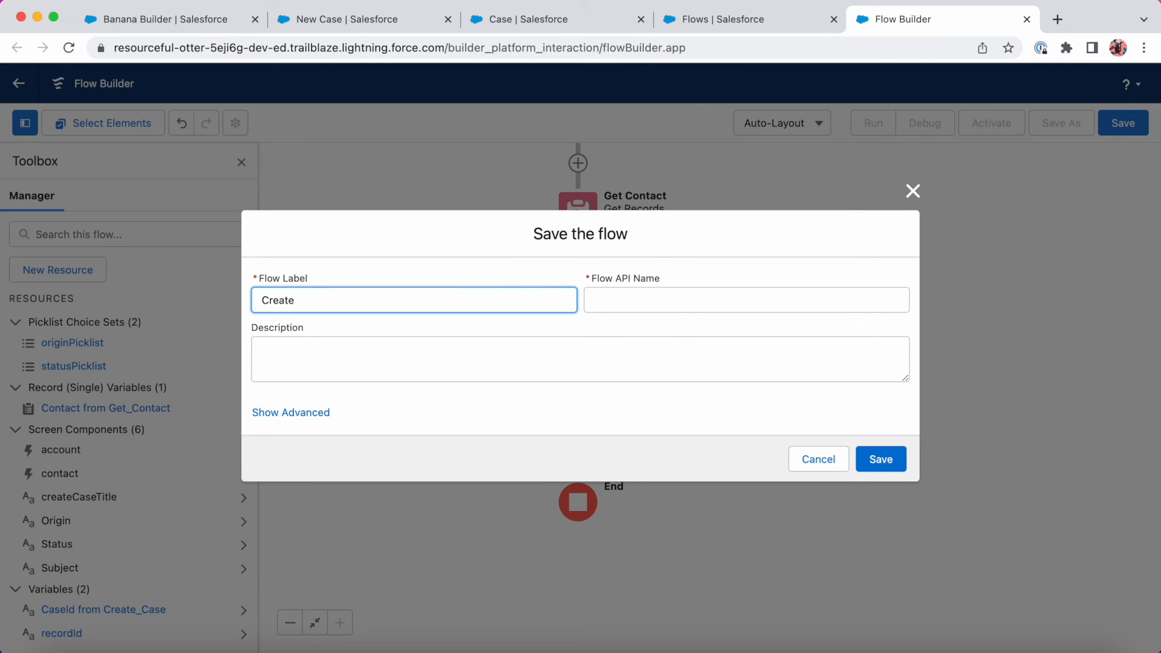
text(Create Case Screen)
key(Tab)
key(Tab)
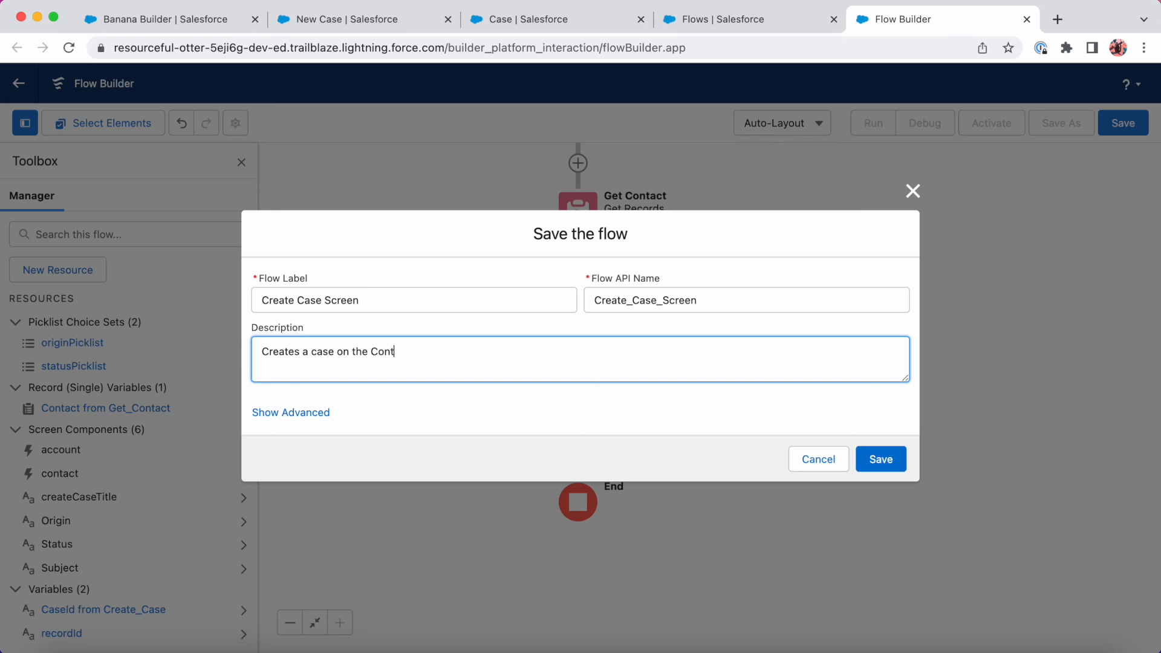
click(881, 459)
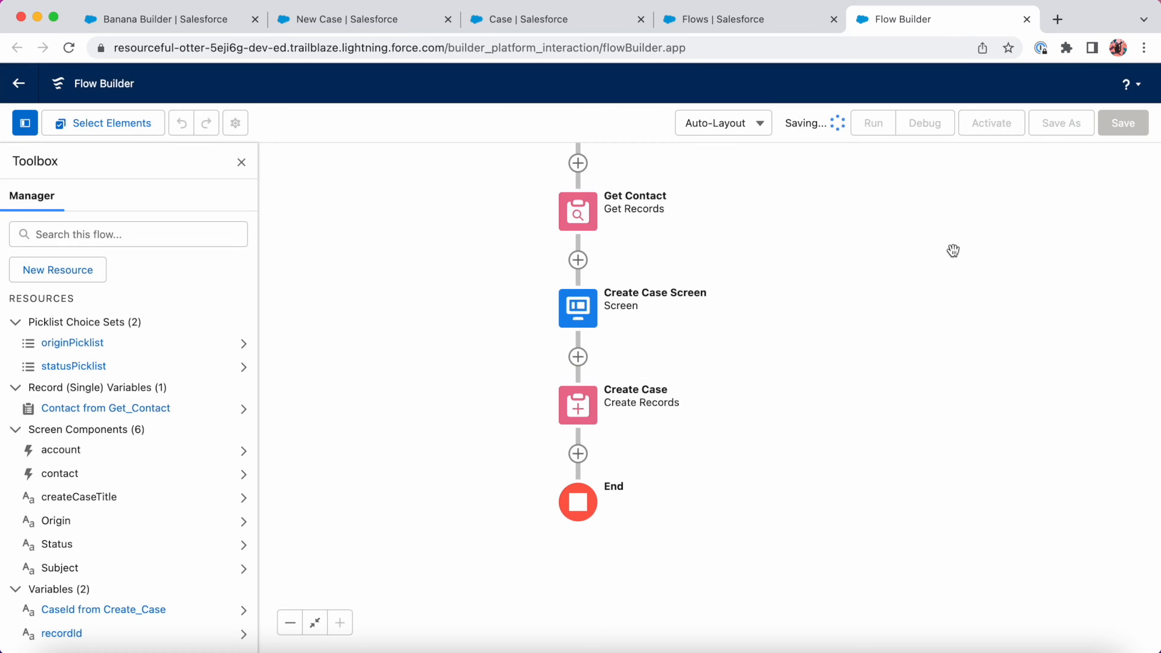
click(993, 133)
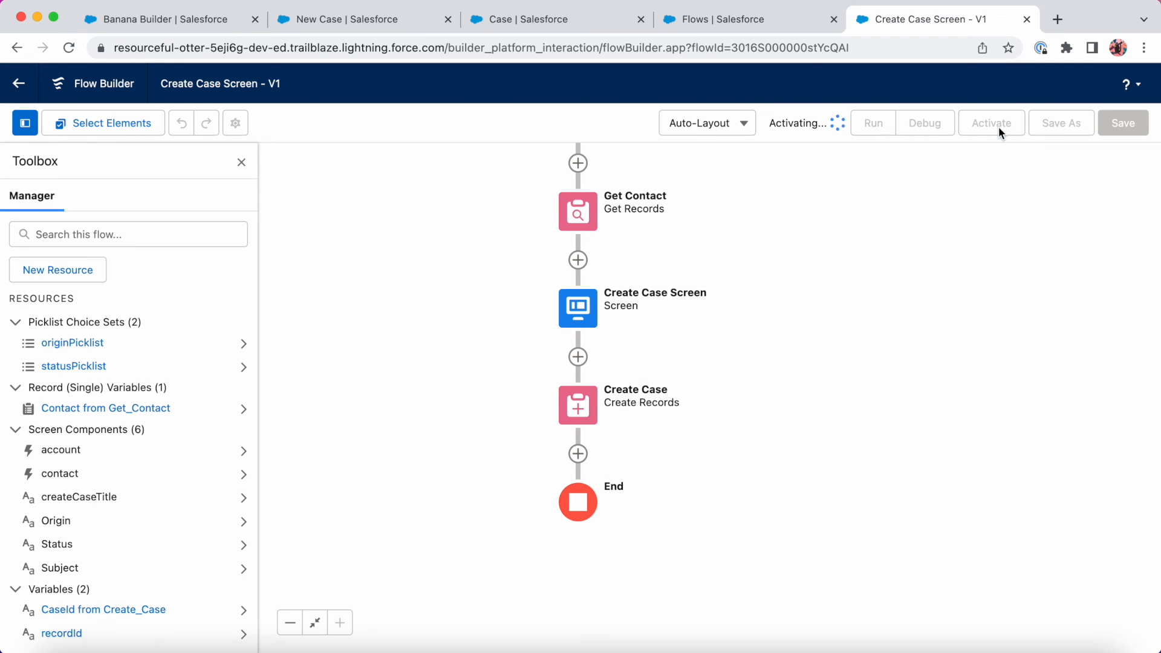
Cancel the unfinished new case and open the Contact record page in Lightning App Builder.
click(364, 28)
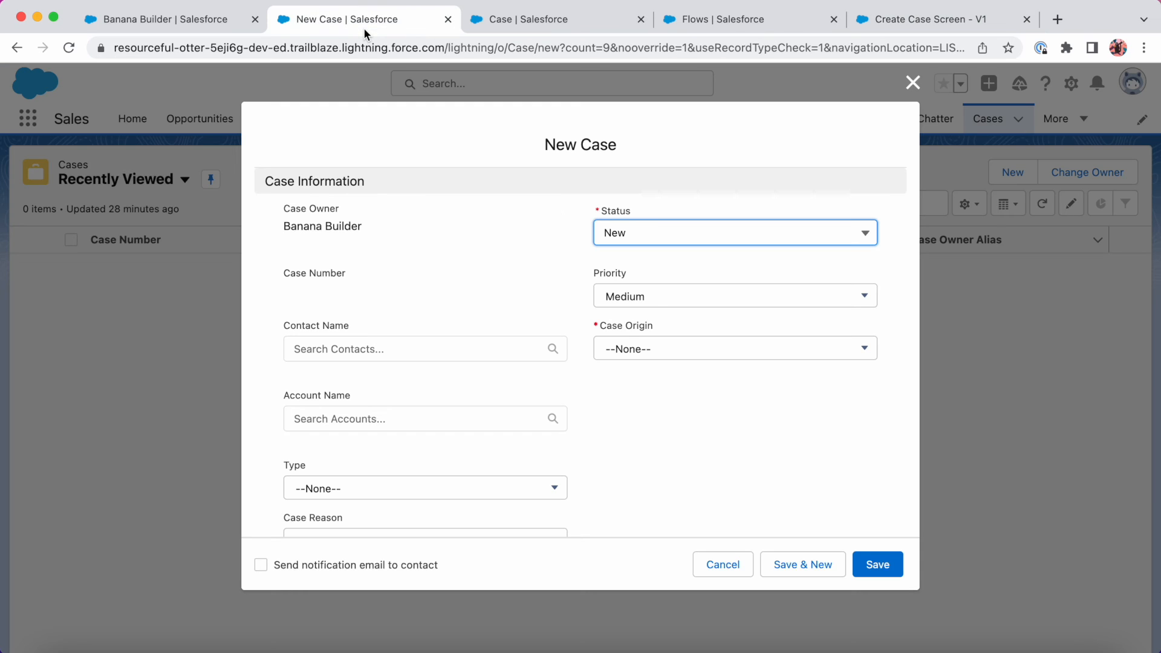
click(714, 564)
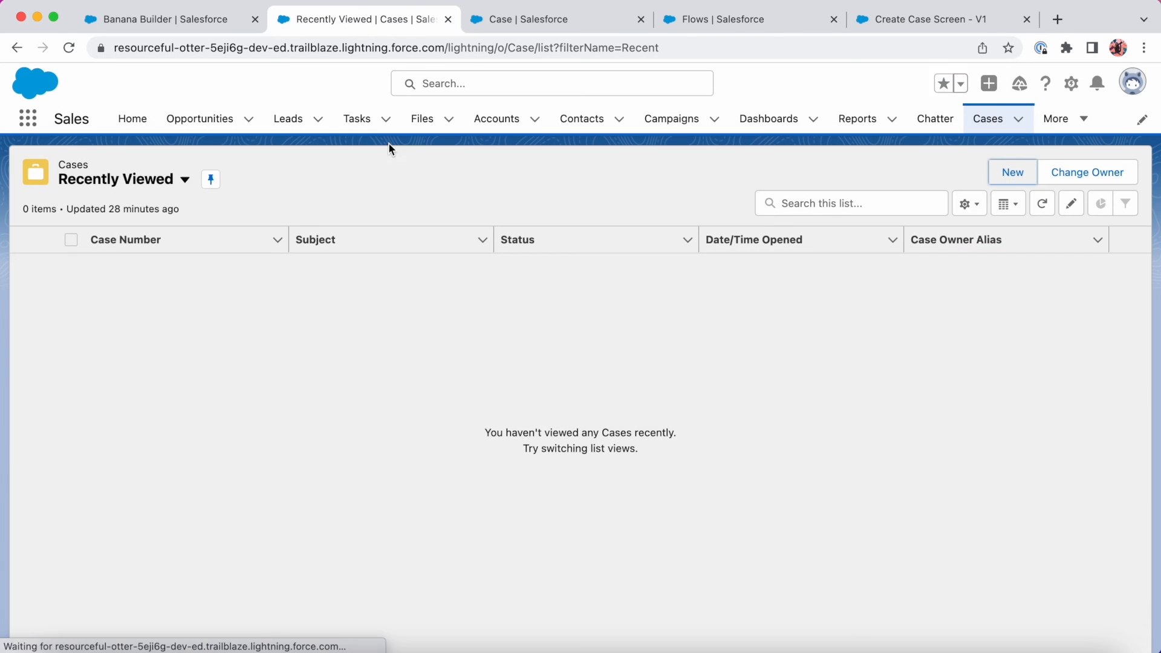
click(166, 23)
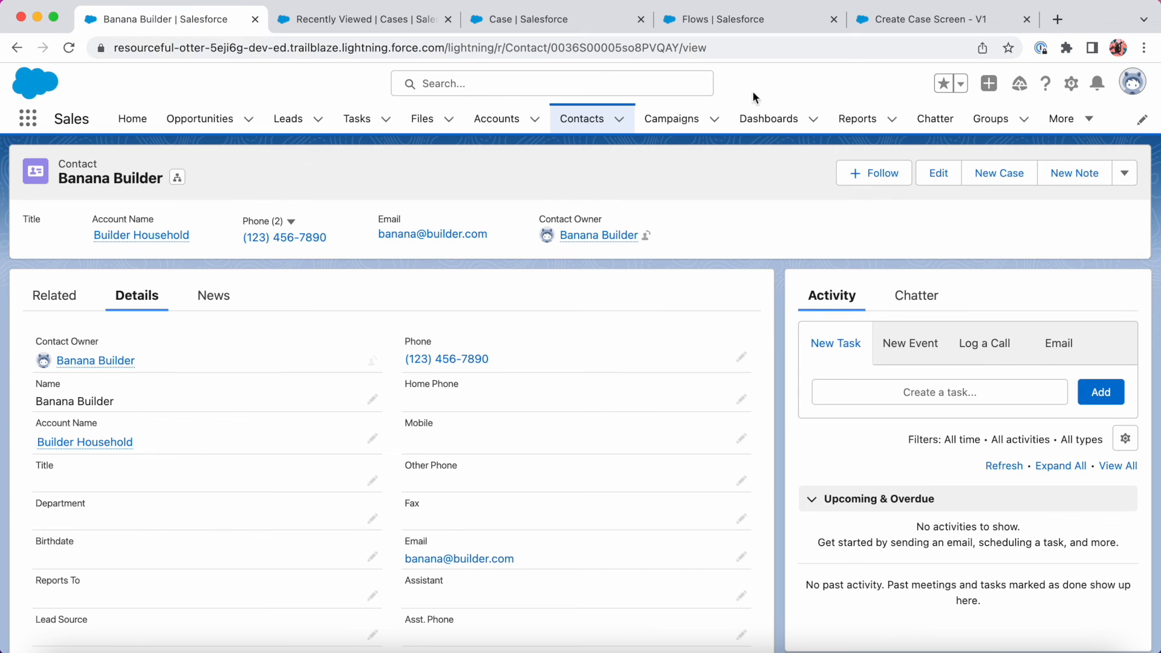
click(1072, 84)
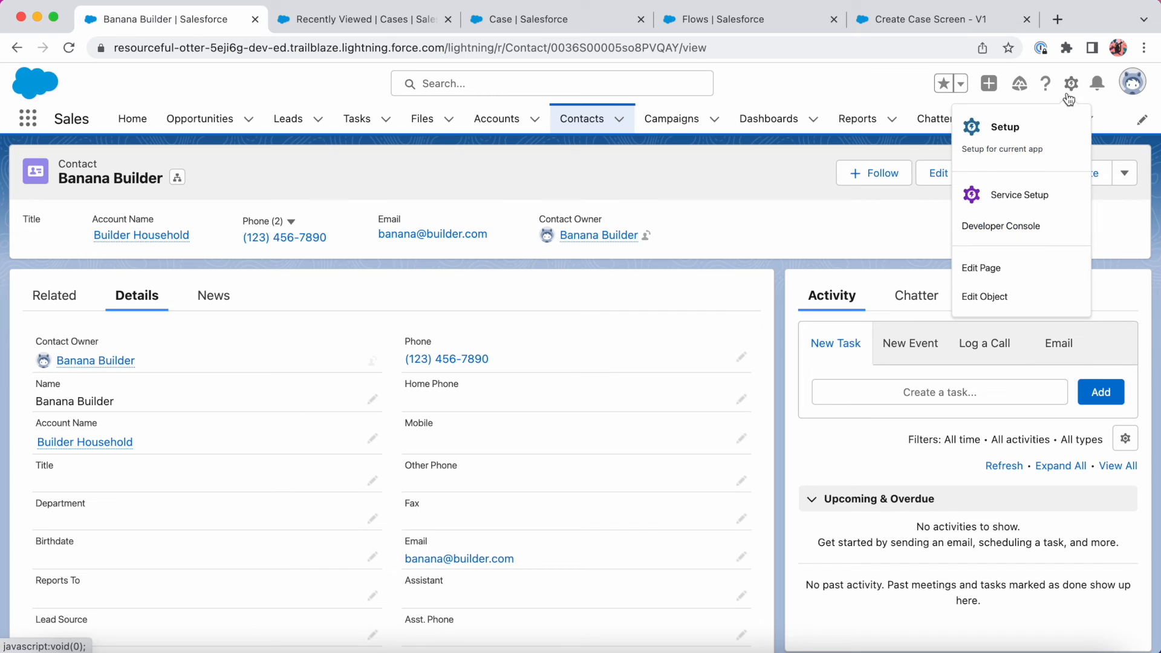
click(995, 276)
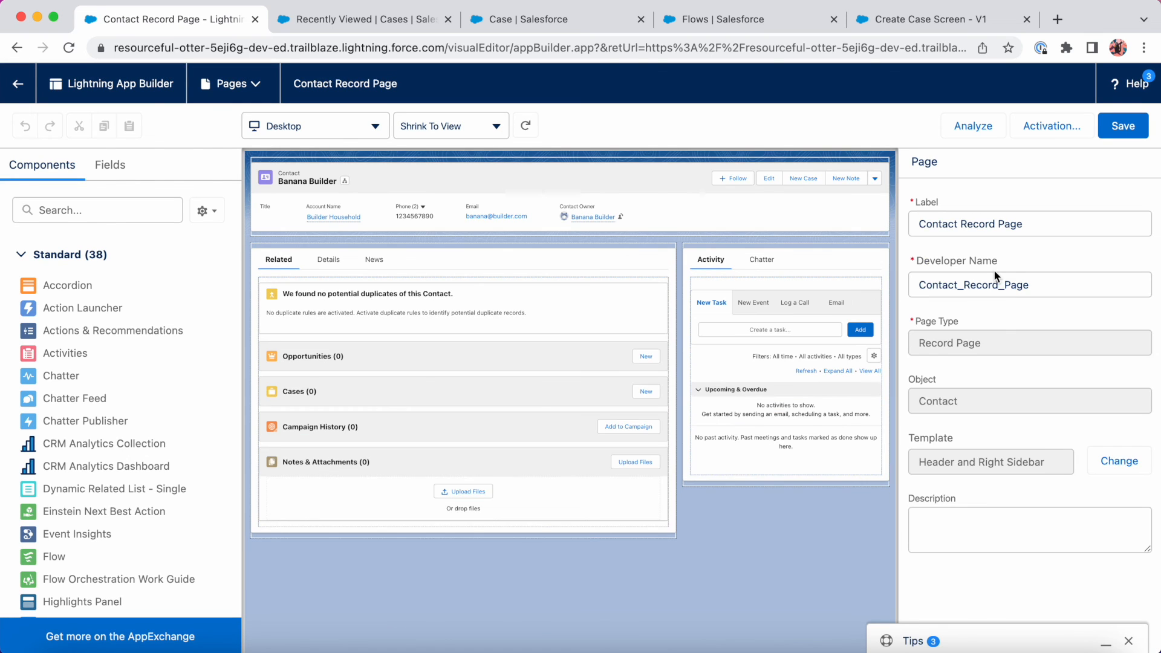
Place a Flow component above Activity and set it to the Create Case Screen flow.
click(138, 212)
text(flow)
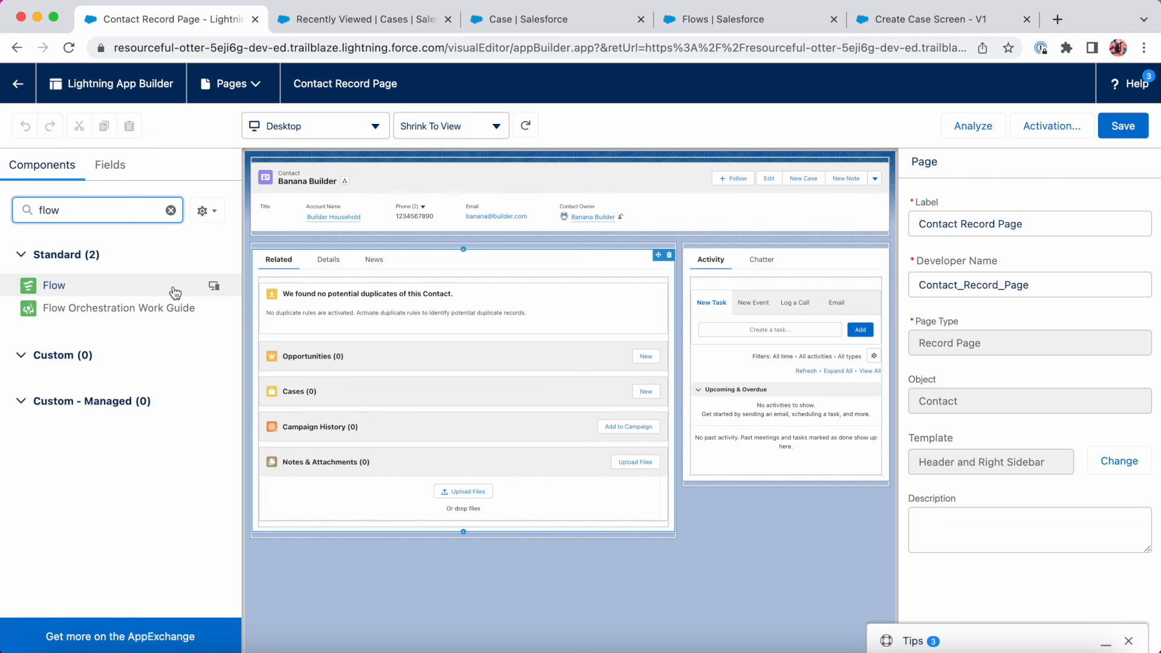
drag(91, 289, 796, 248)
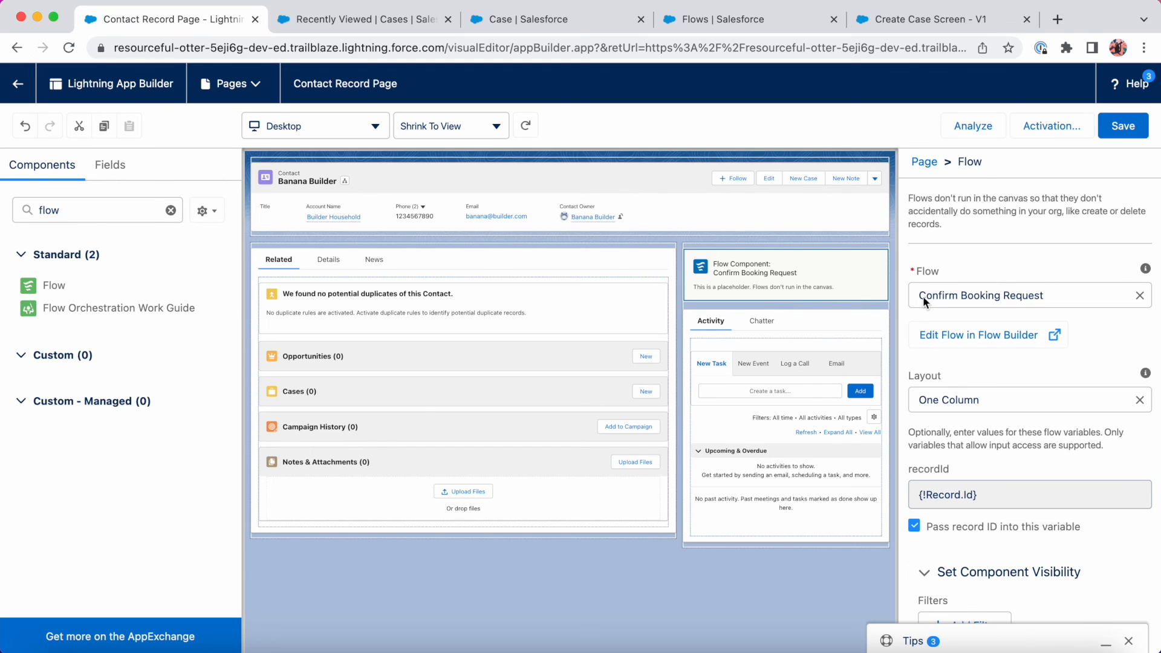
click(1139, 295)
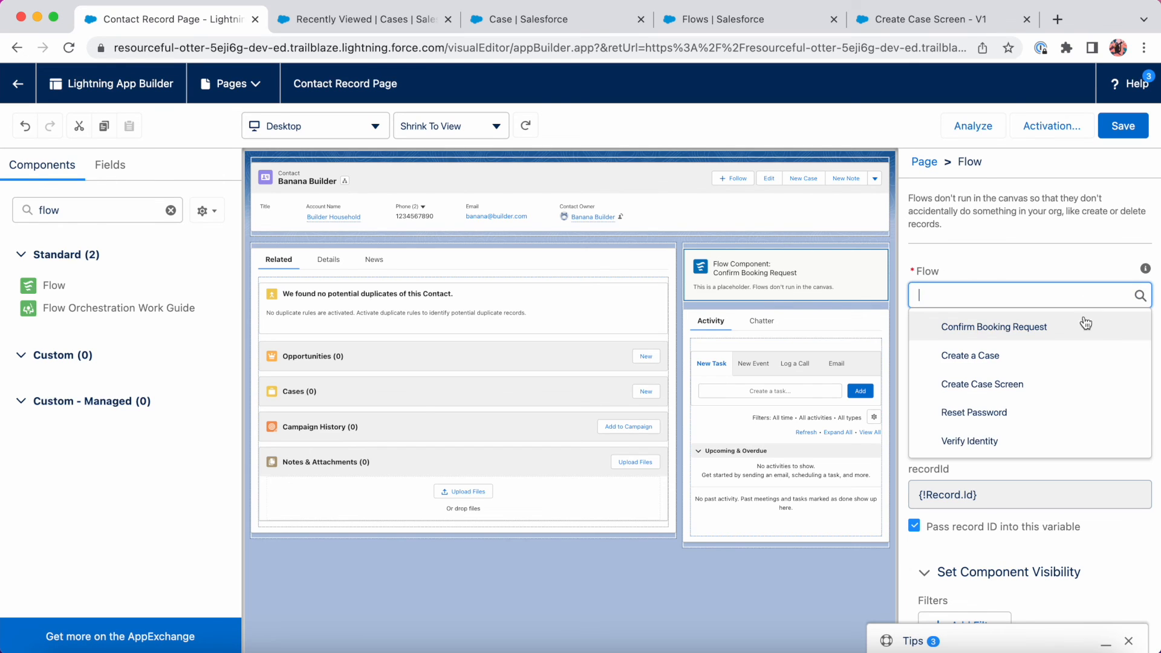
click(1036, 383)
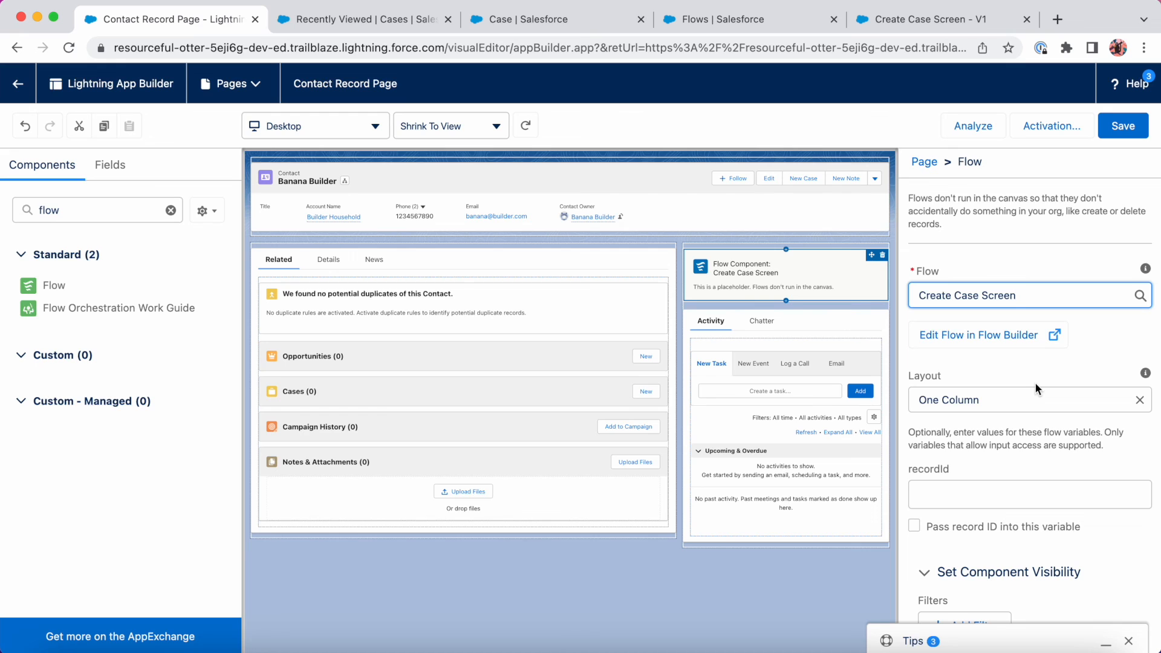
Pass the contact's record ID into recordId, save the page, and return to the contact.
scroll(1035, 383, down, 1)
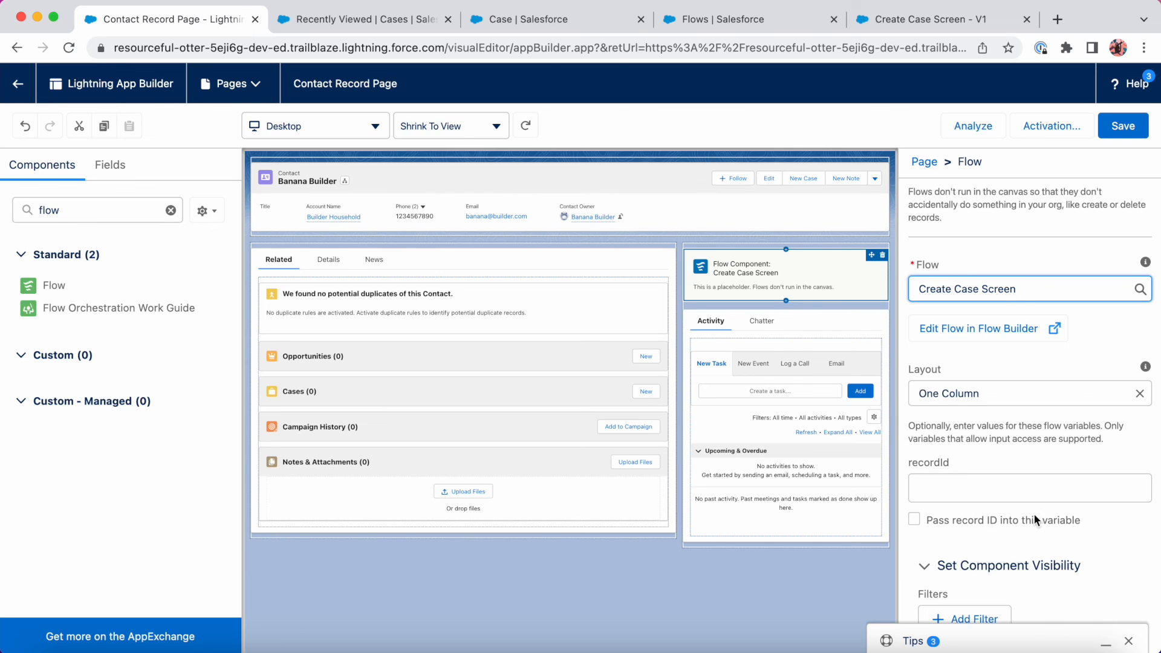
click(918, 519)
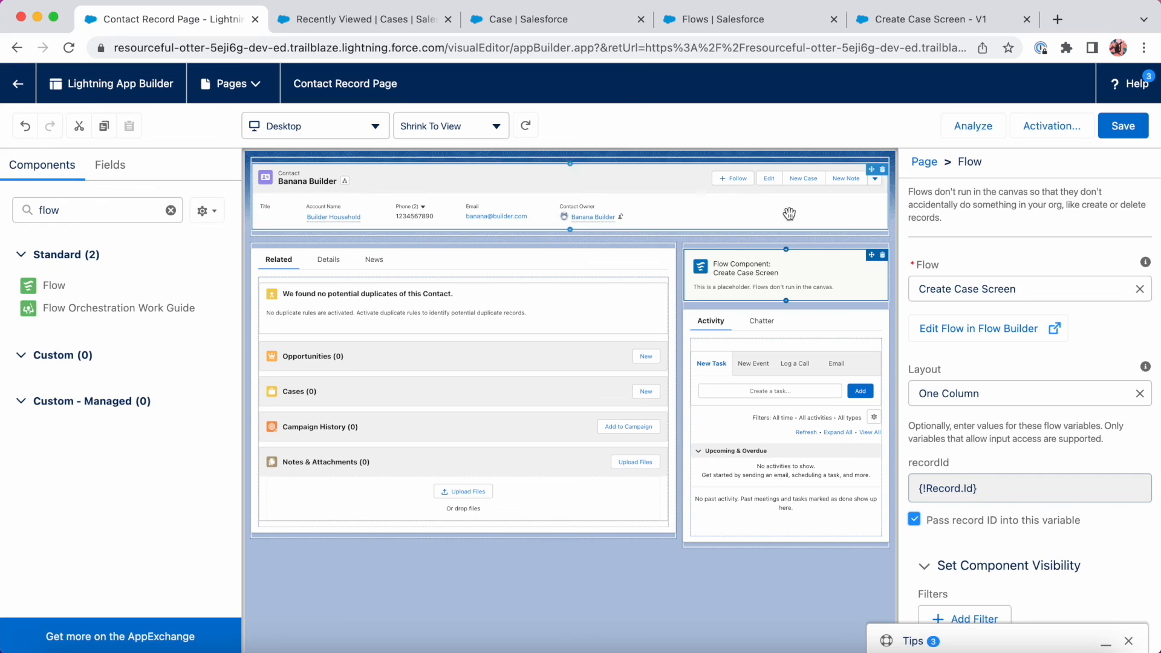
click(1141, 128)
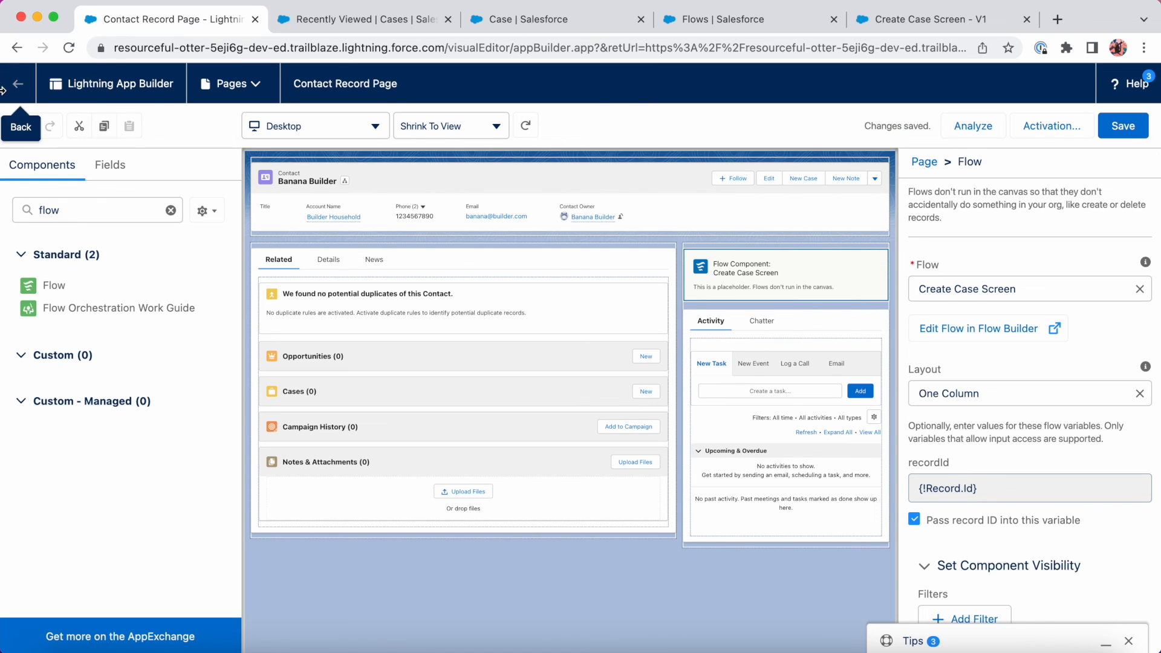
click(4, 88)
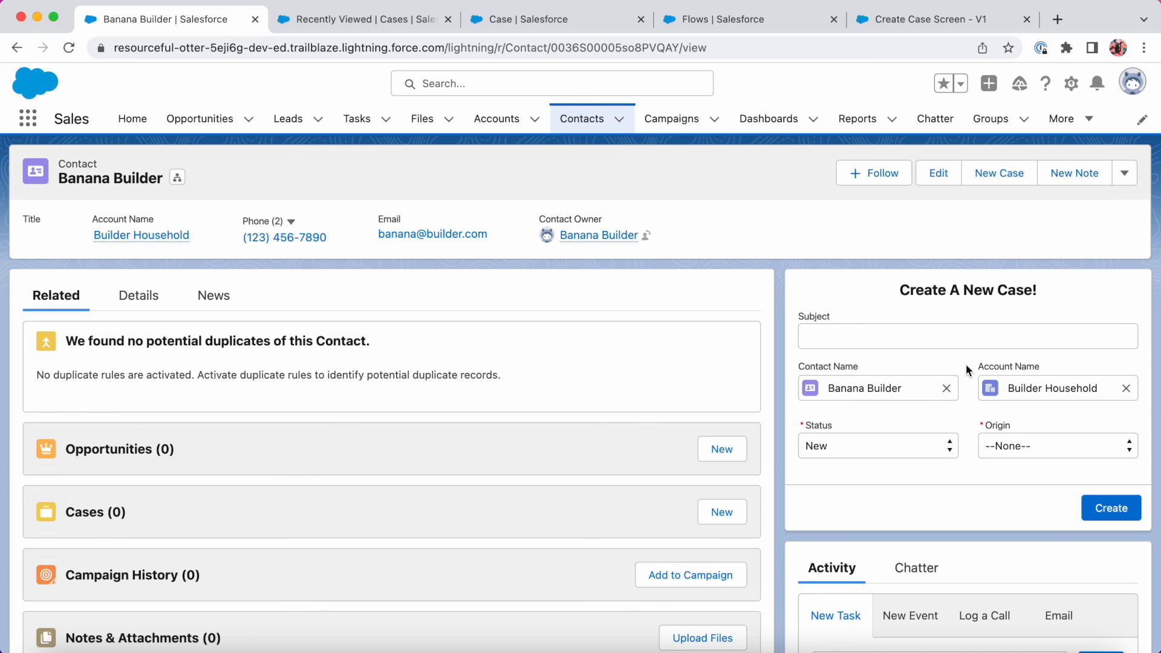
Submit a new case with subject 'Product is broken!' and origin Email.
click(950, 342)
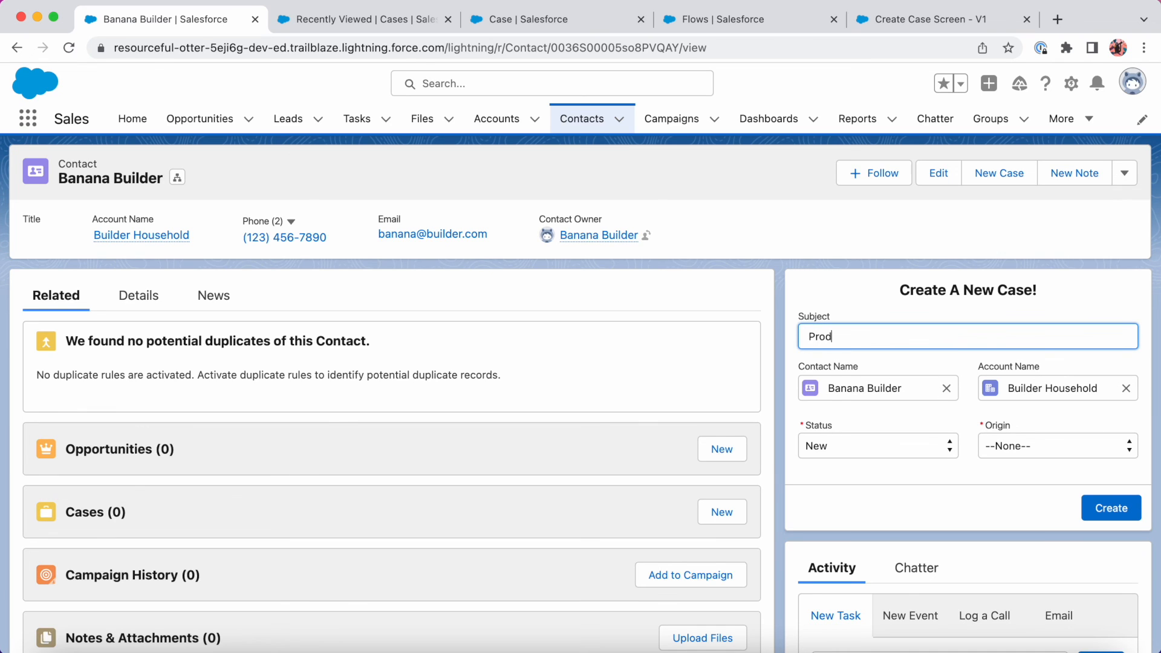
text(Product is broken!)
click(1036, 445)
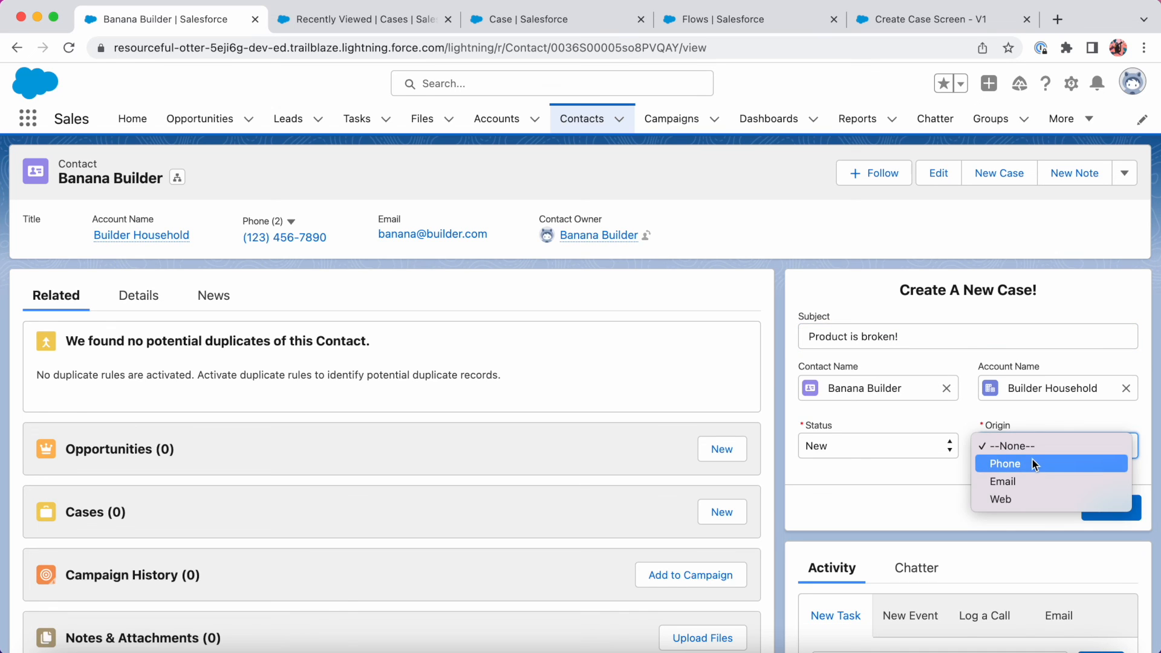
click(1027, 481)
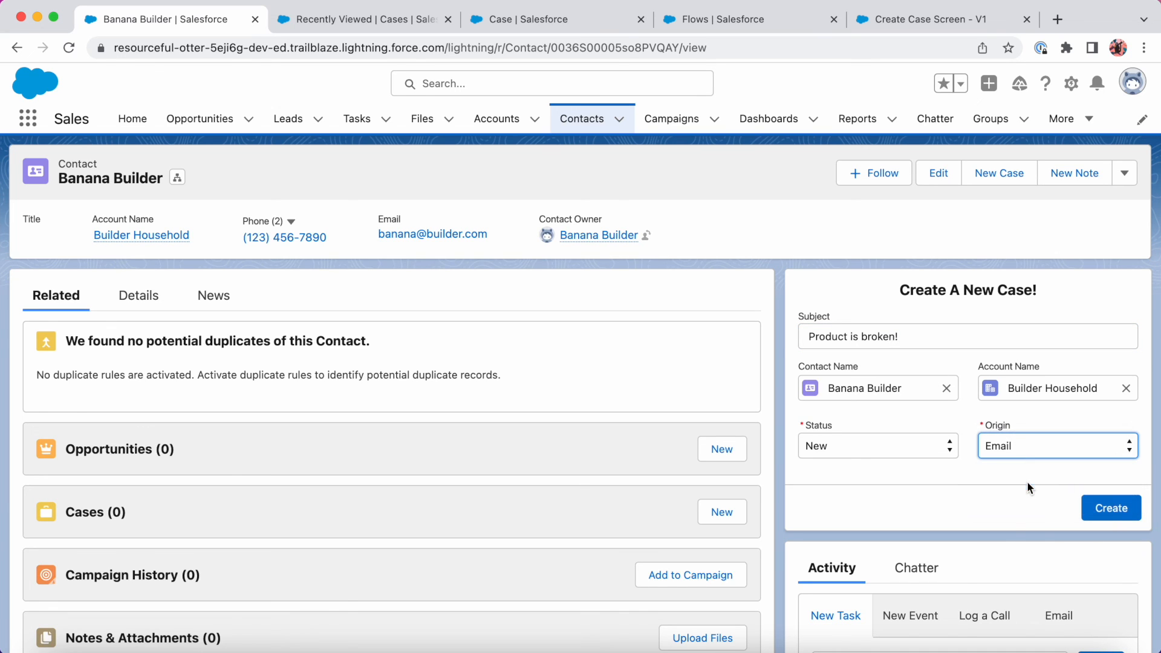
click(1116, 511)
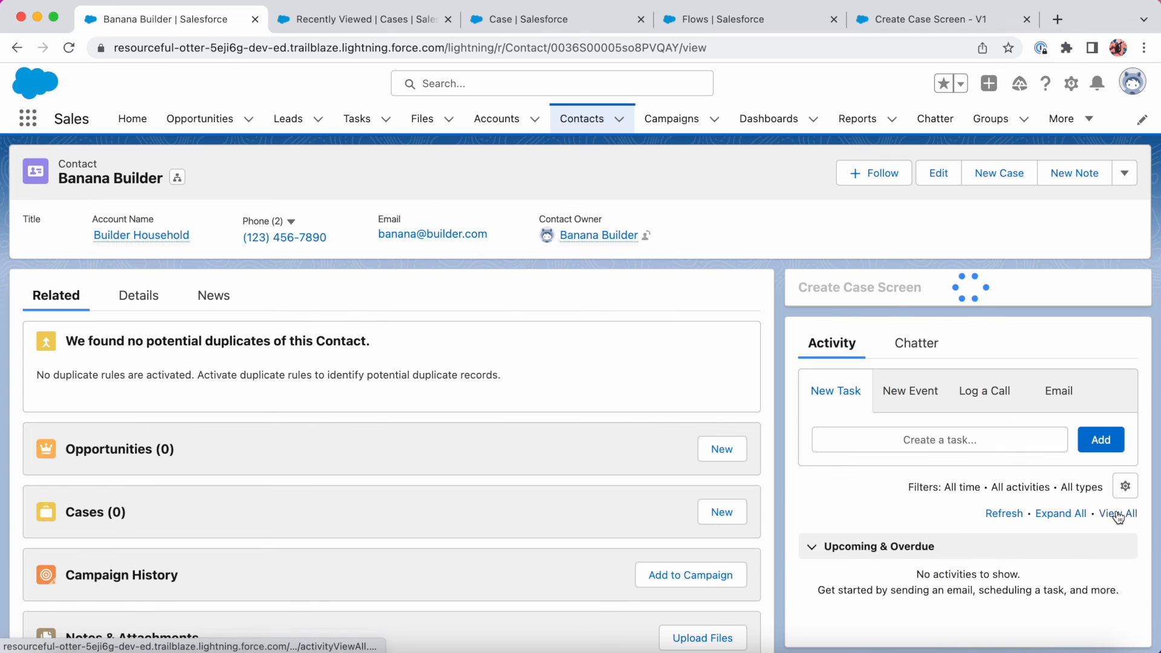
Open case 00001028 from the Cases related list and review its status and origin.
scroll(1107, 518, down, 1)
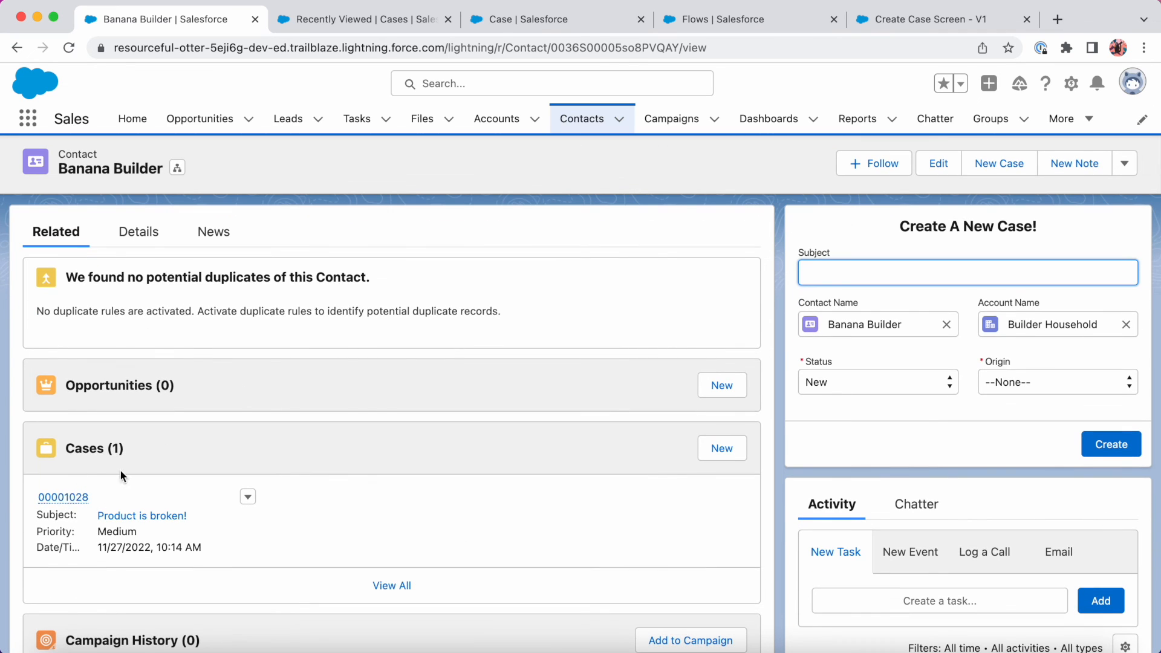
click(71, 496)
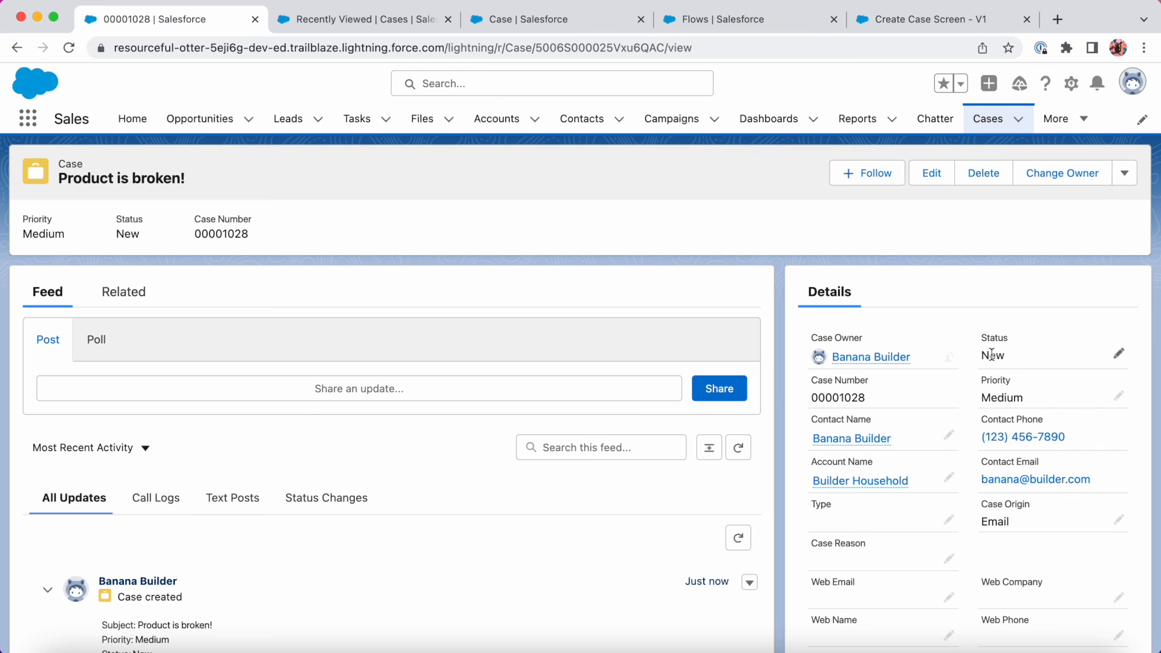
mouse_move(847, 494)
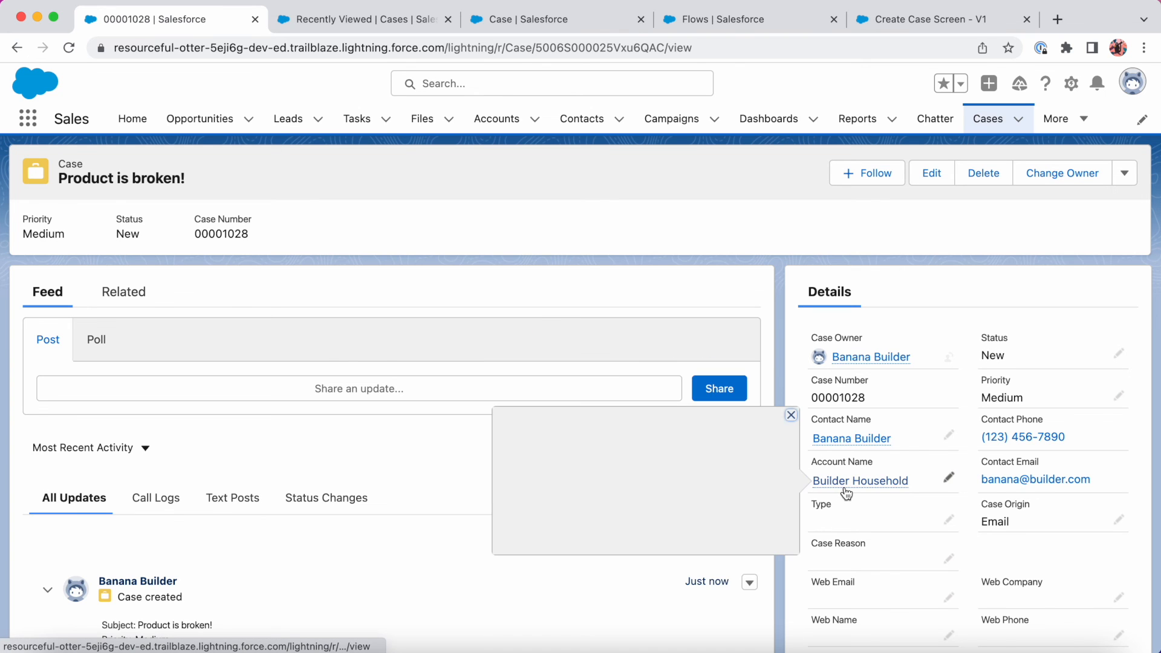
scroll(1003, 518, down, 5)
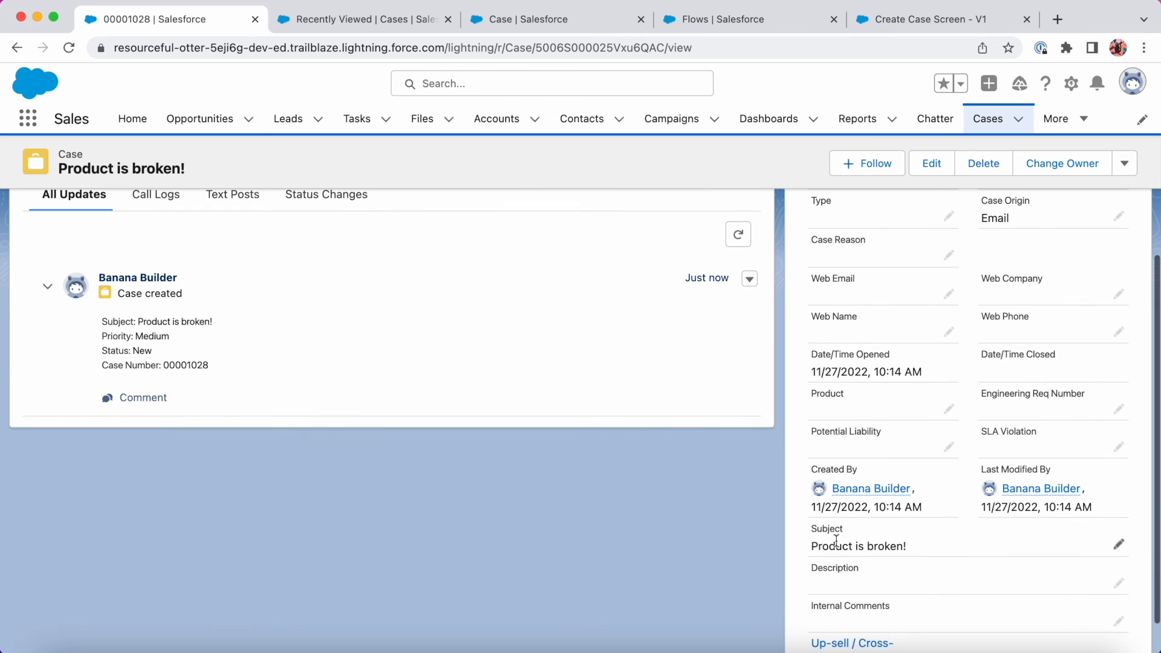
scroll(868, 530, up, 4)
scroll(867, 530, up, 1)
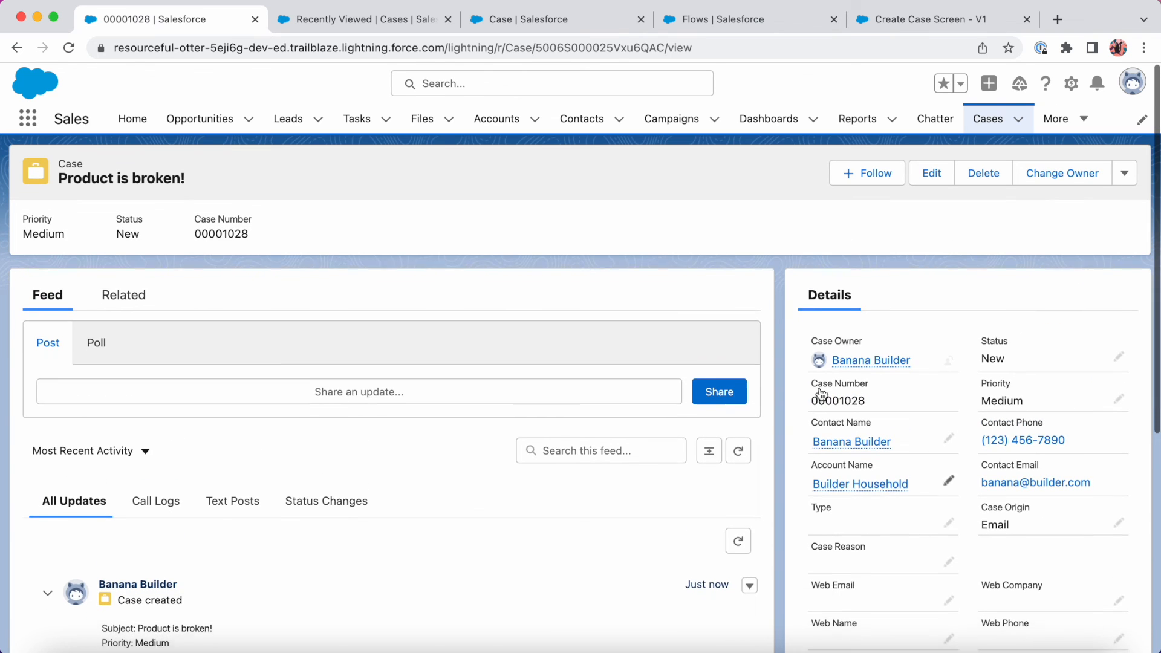